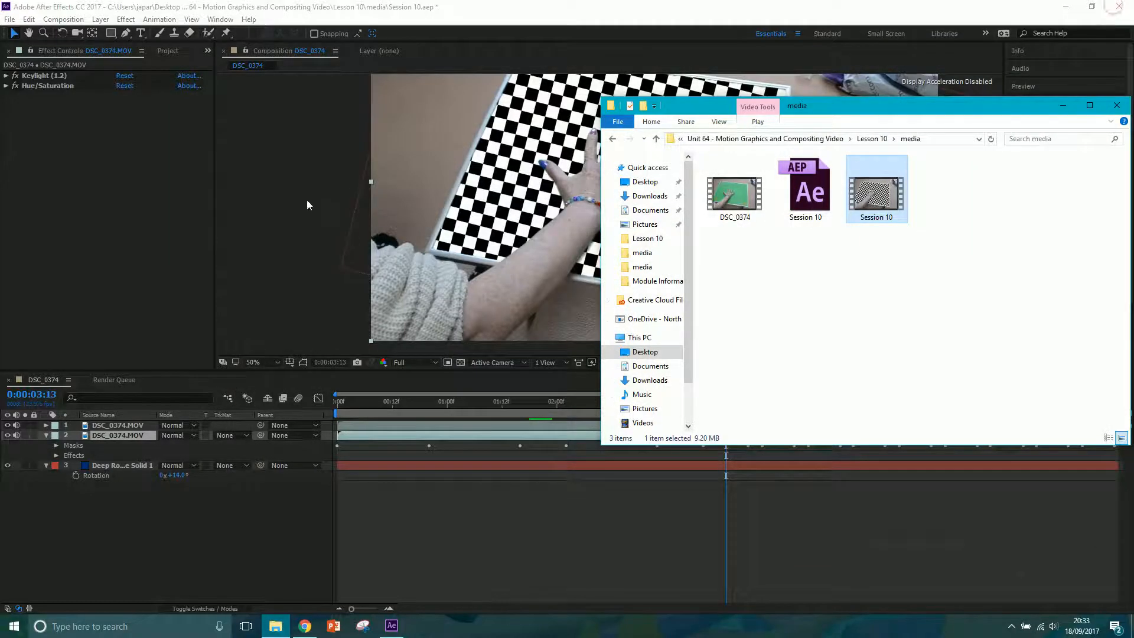
Minimise the media folder window and create a new composition from the DSC_0374.MOV footage
click(1062, 105)
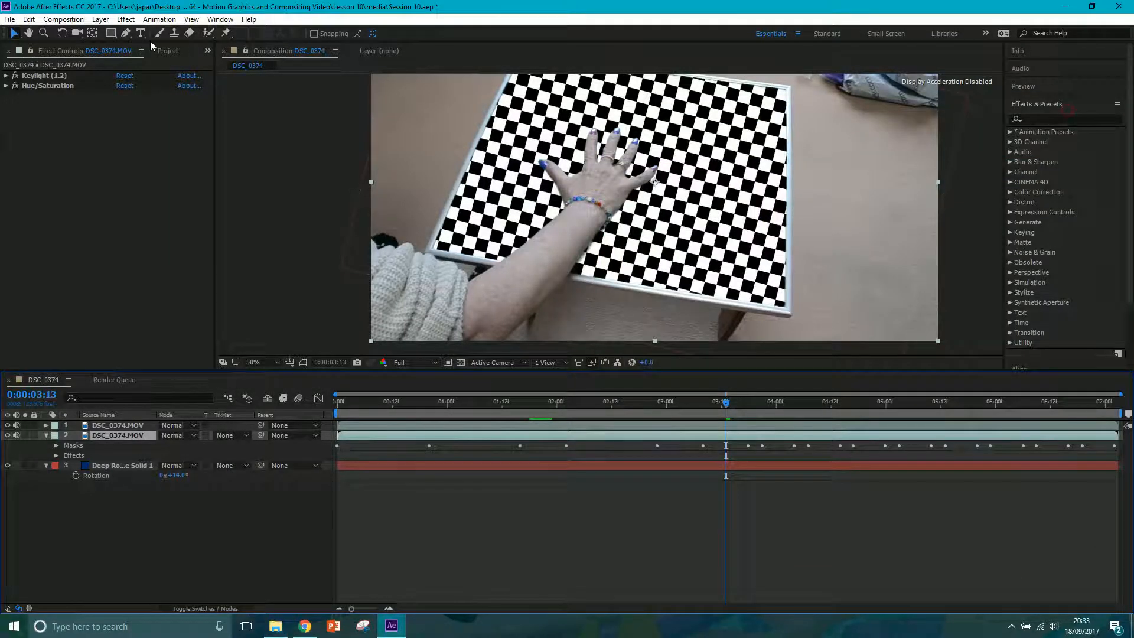
click(167, 51)
click(54, 169)
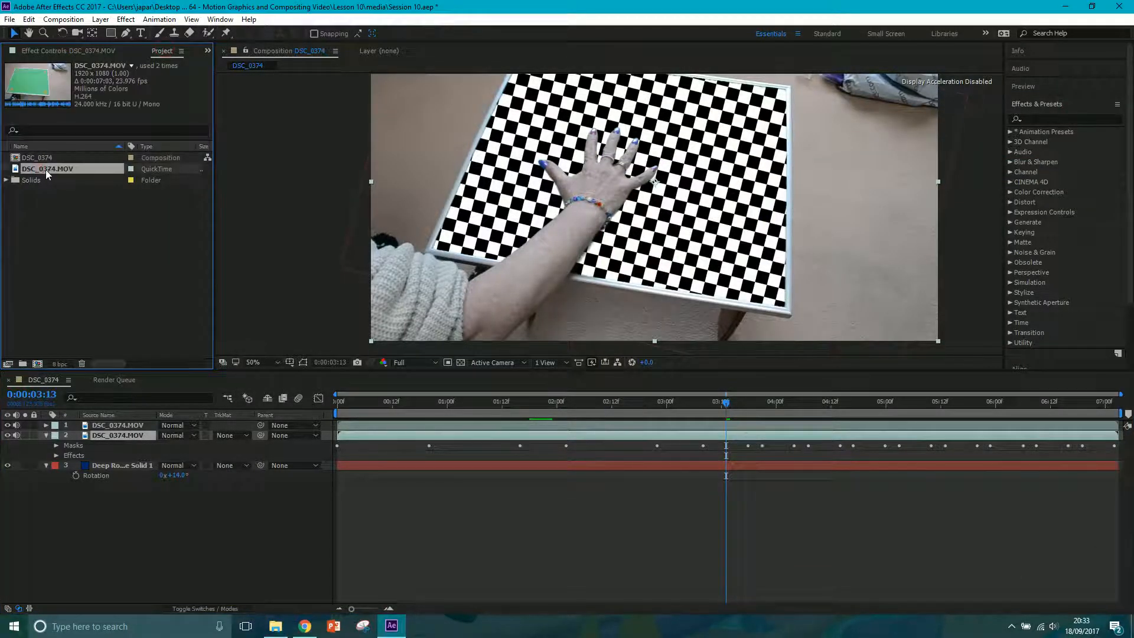
drag(54, 169, 36, 362)
Examine the green-screen footage between about 2 and 3 seconds, checking the arm's edges and shadows
drag(410, 416, 640, 412)
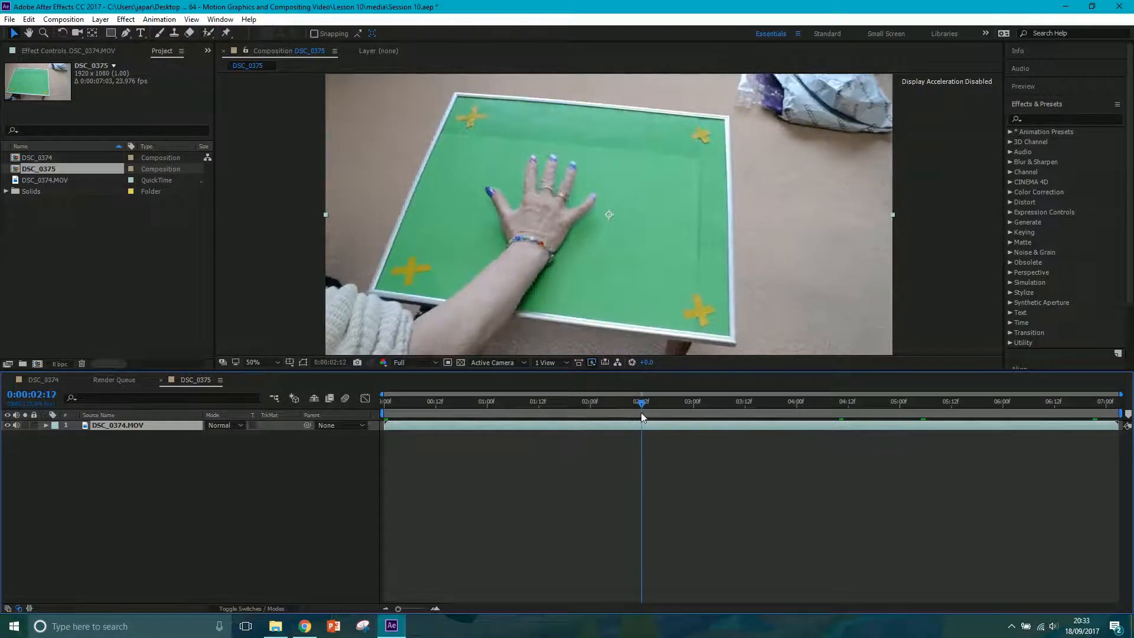
scroll(569, 311, up, 2)
drag(536, 302, 550, 194)
scroll(504, 249, up, 1)
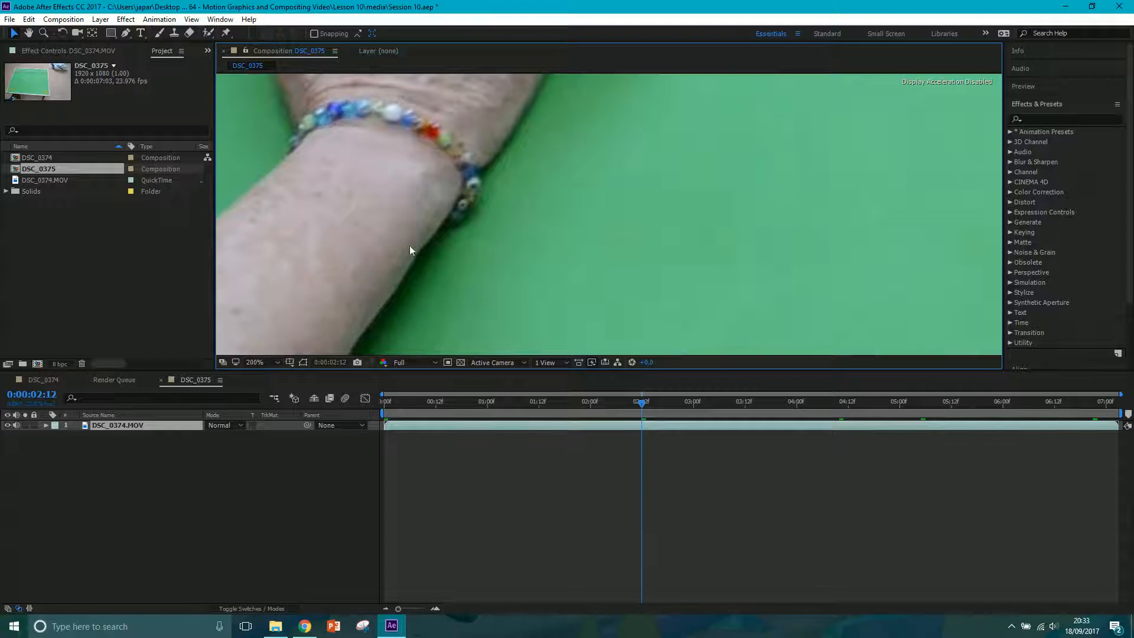
scroll(504, 280, down, 4)
drag(567, 211, 553, 249)
drag(645, 406, 687, 410)
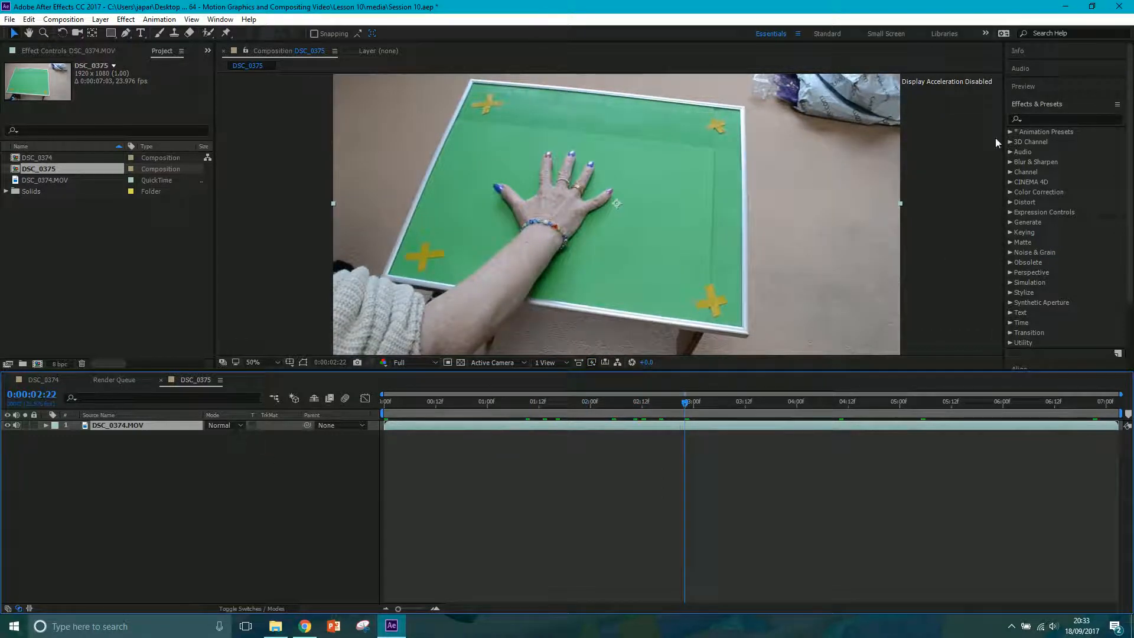
Find the Keylight (1.2) effect and apply it to the footage in the new composition
click(1050, 120)
text(keylight)
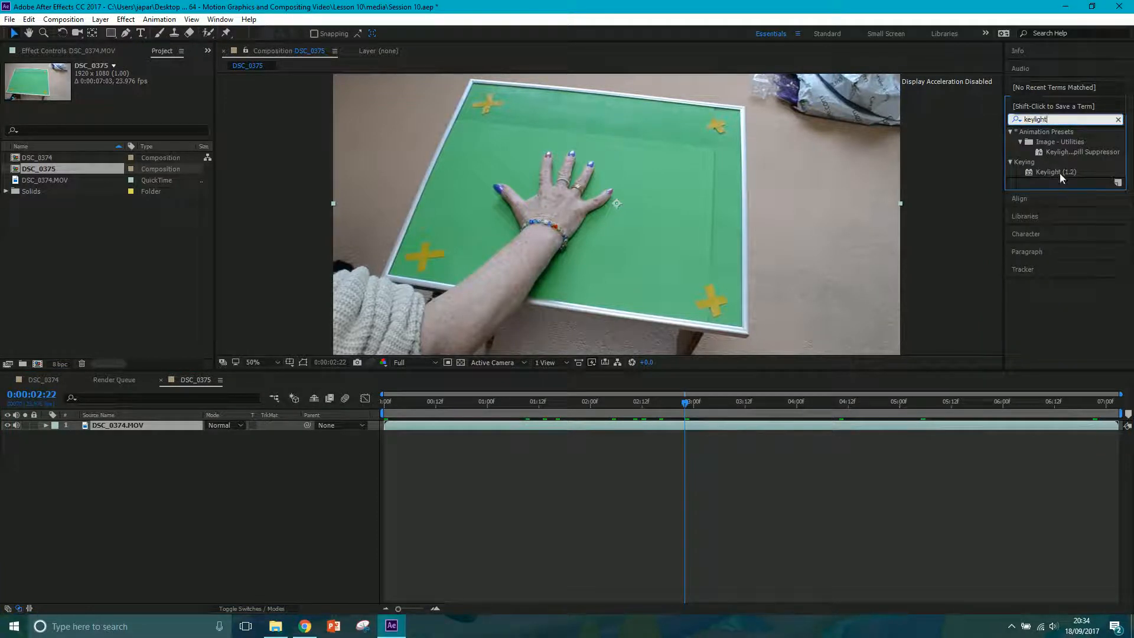
drag(1057, 171, 612, 232)
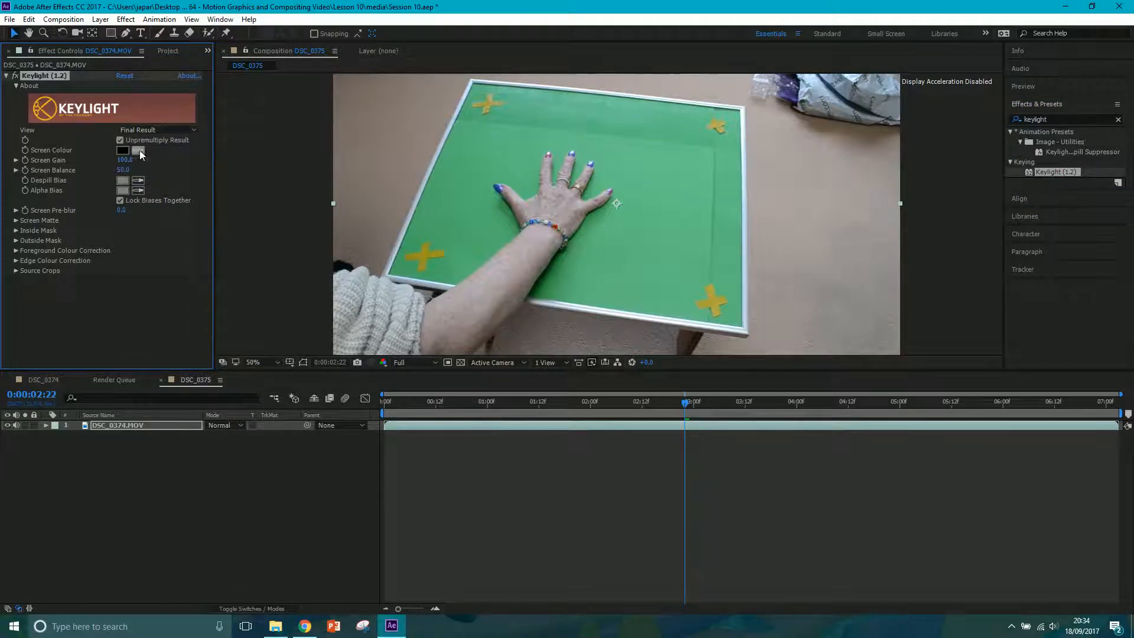
At 0:00:03:00, sample the green between the ring finger and little finger as Keylight's Screen Colour
click(693, 402)
key(period)
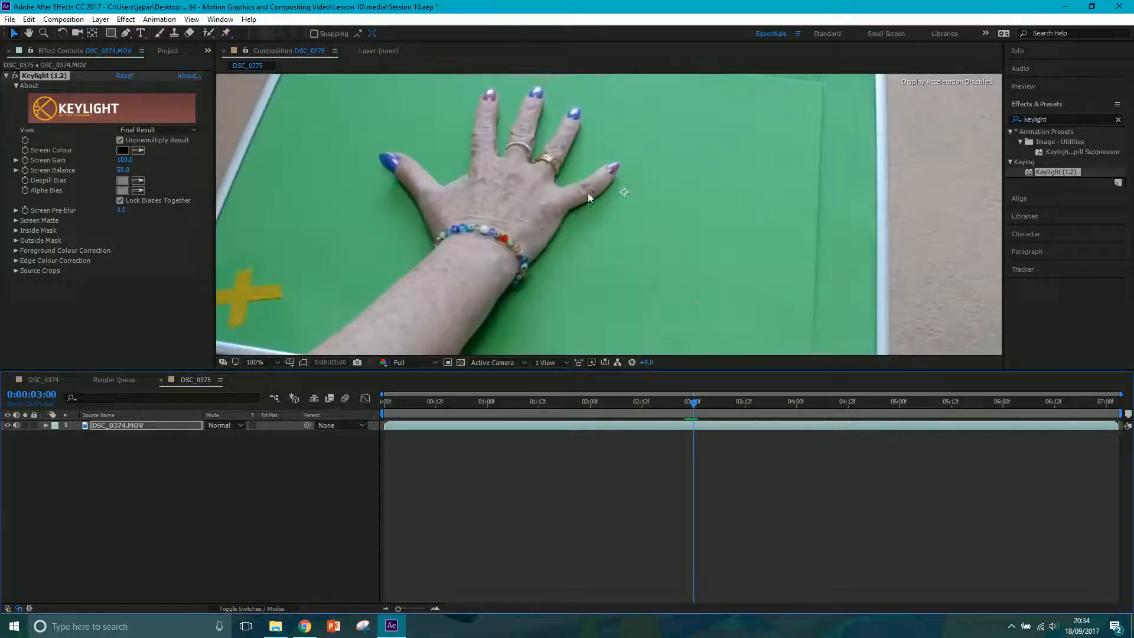
scroll(575, 135, up, 2)
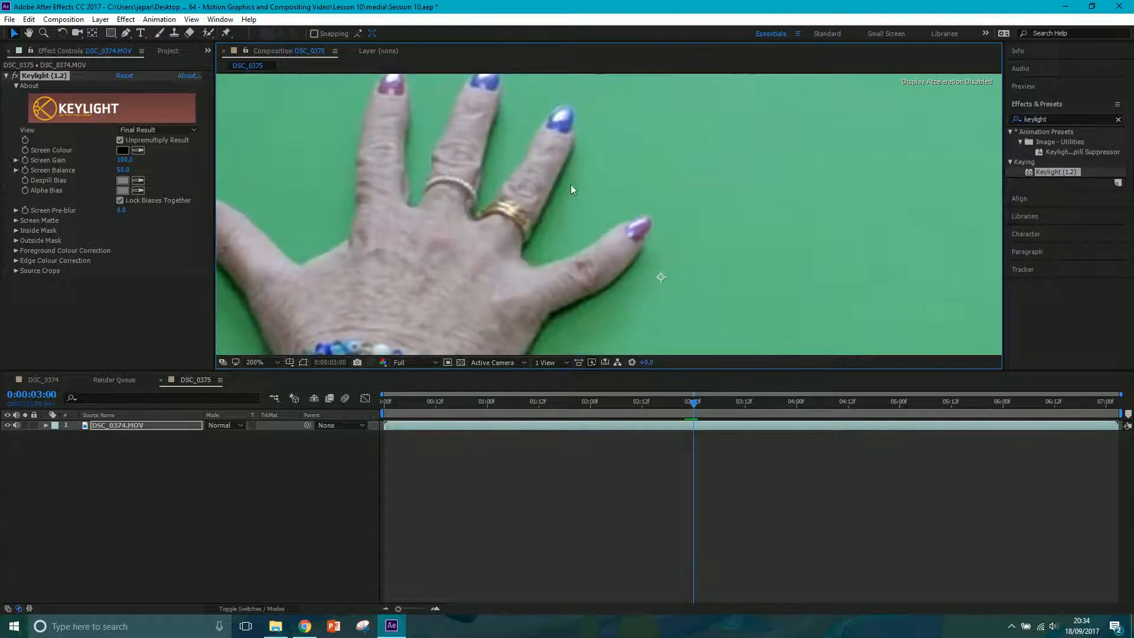
click(139, 151)
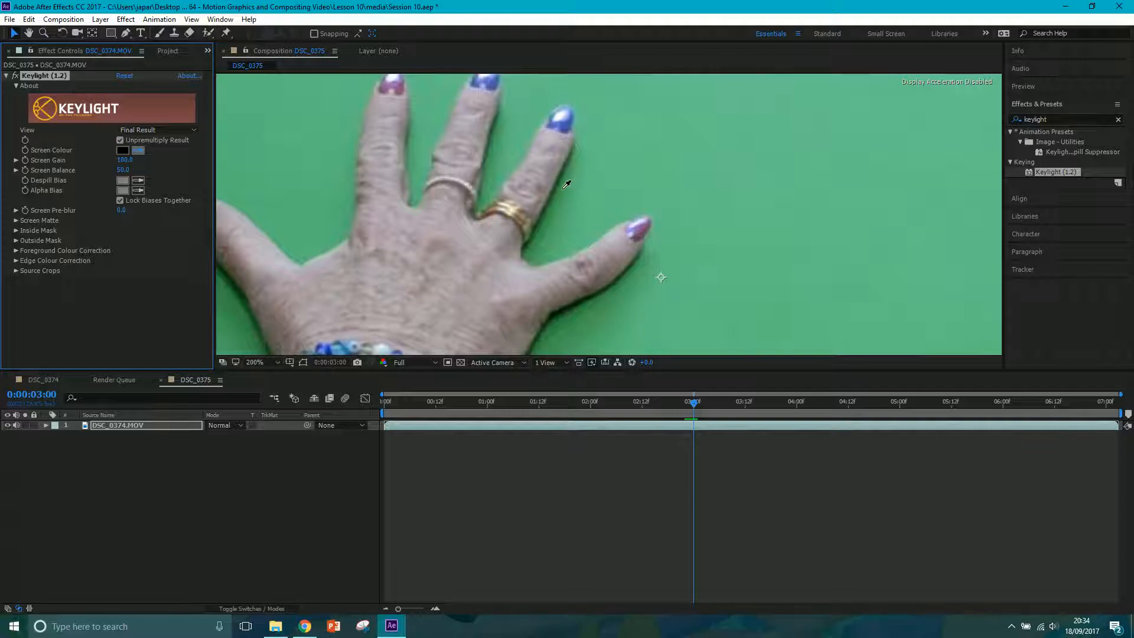
click(567, 180)
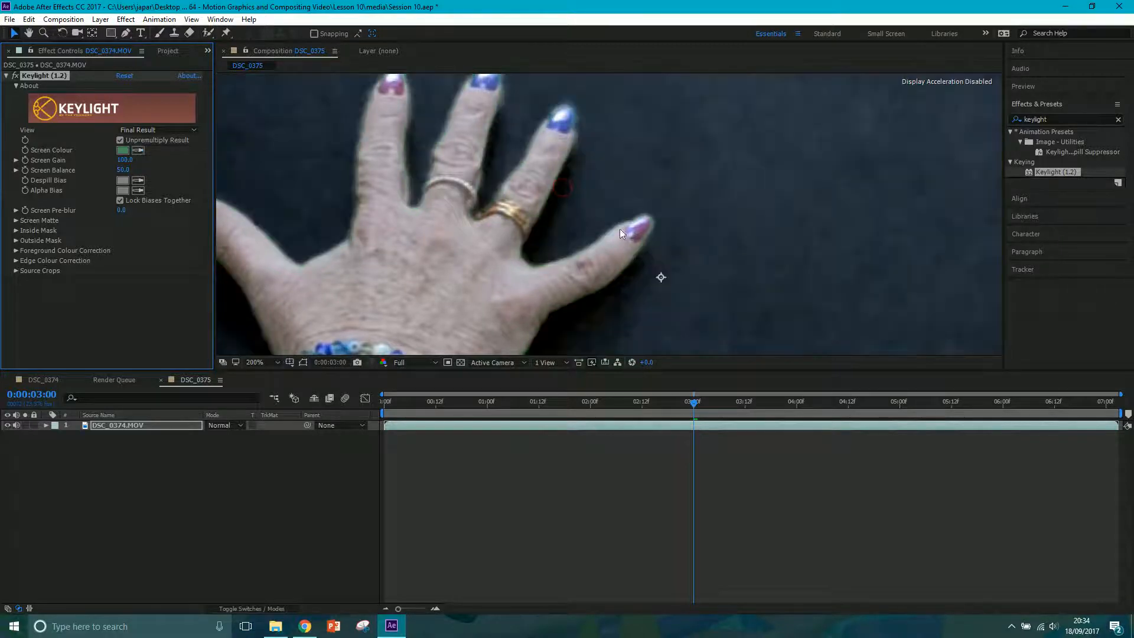
Set Keylight's View to Screen Matte with the keyed table in view
key(slash)
scroll(632, 232, down, 4)
scroll(630, 238, up, 2)
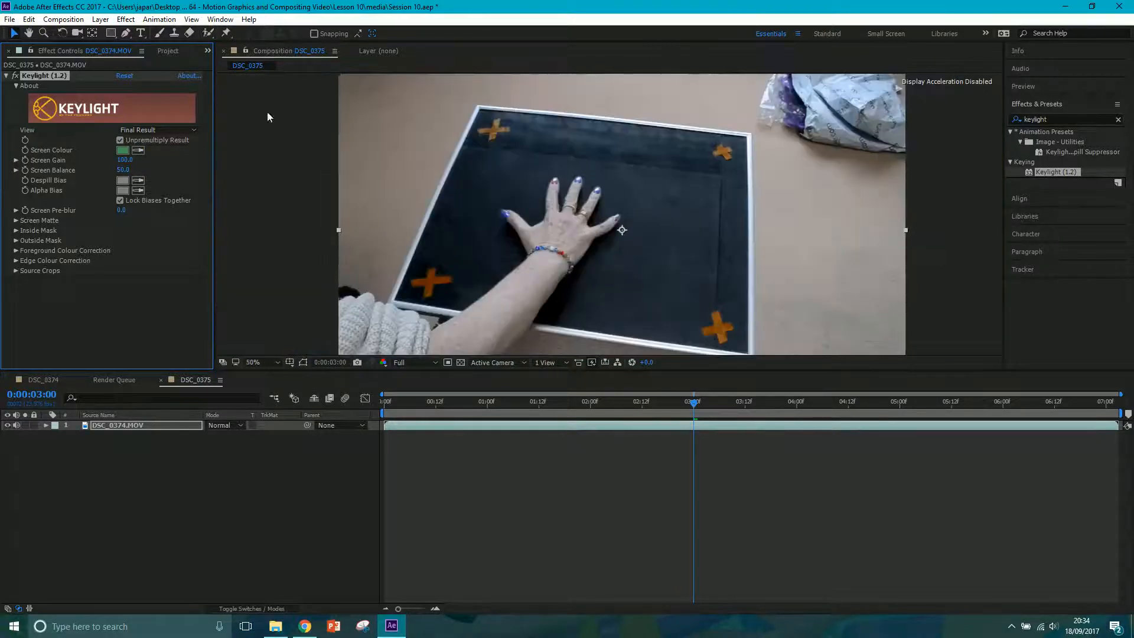
click(161, 129)
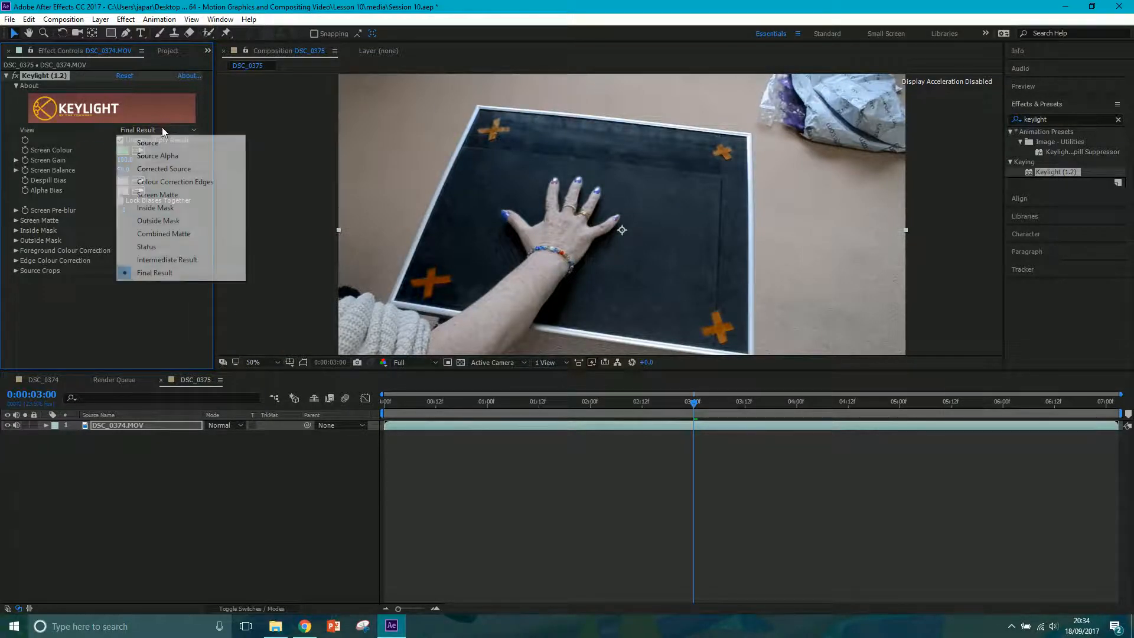
click(172, 197)
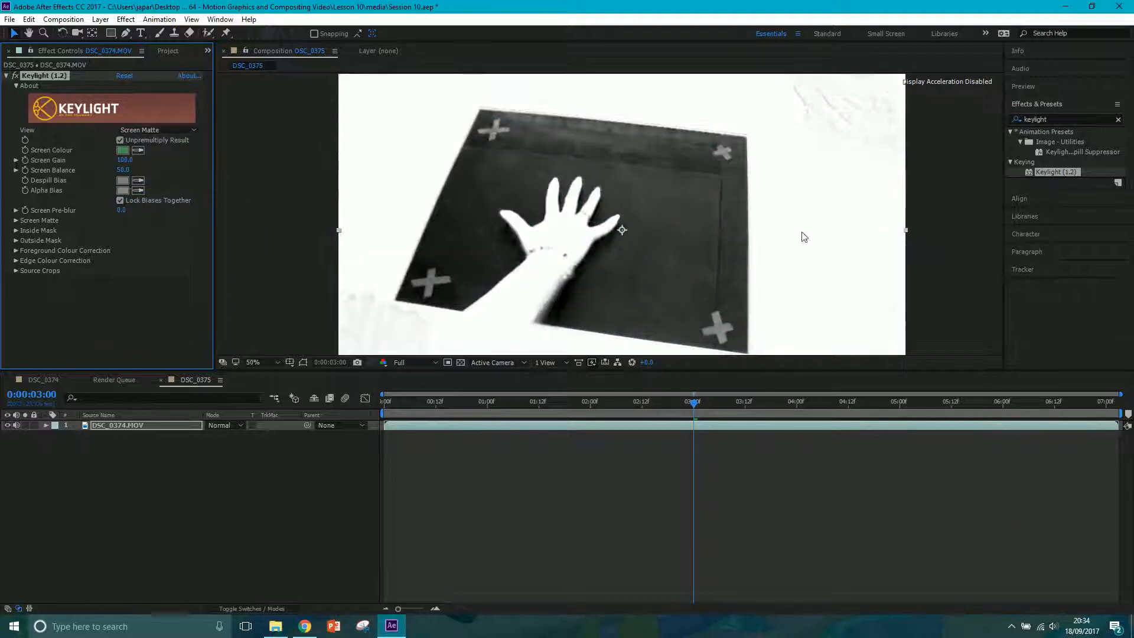
Examine the screen matte for grey areas around the hand, tape crosses, table surface and background
drag(605, 206, 561, 179)
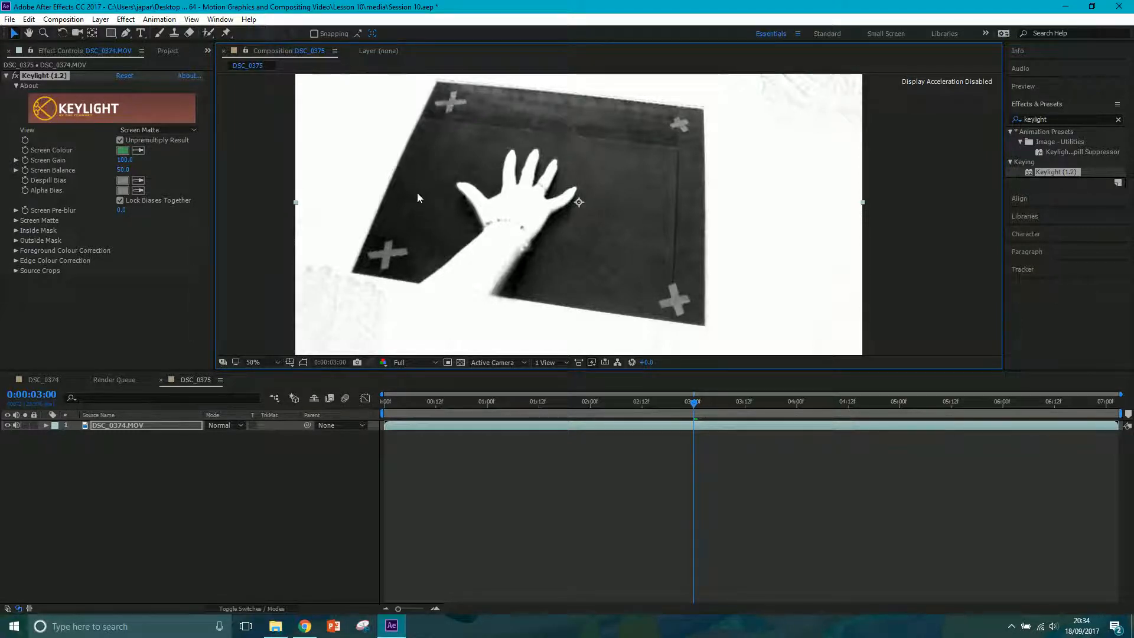
key(period)
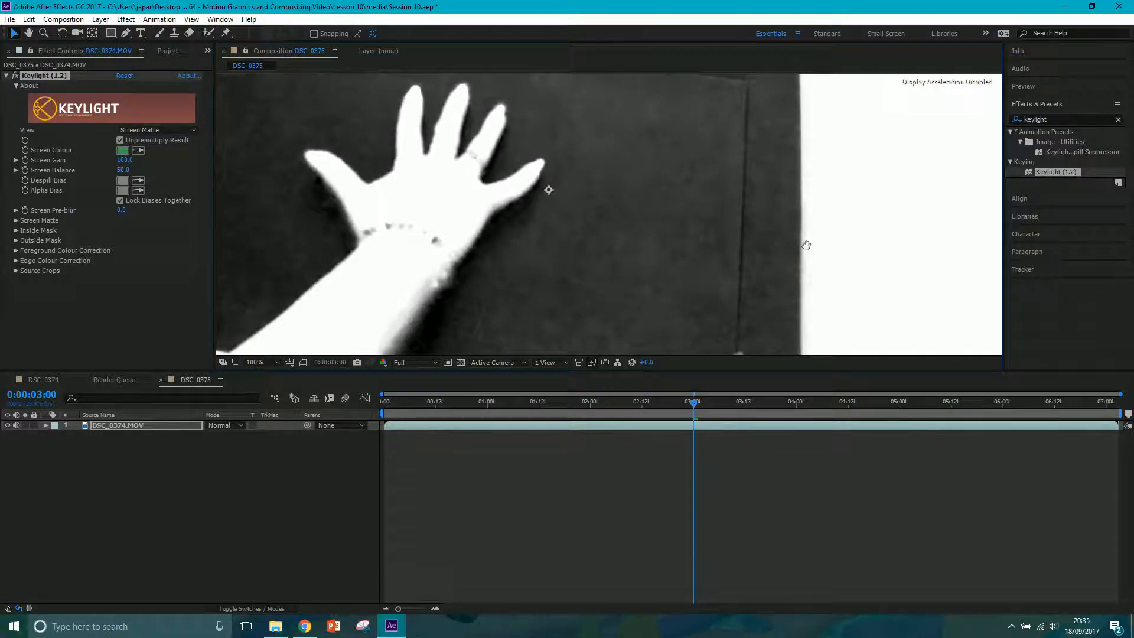
scroll(673, 293, down, 2)
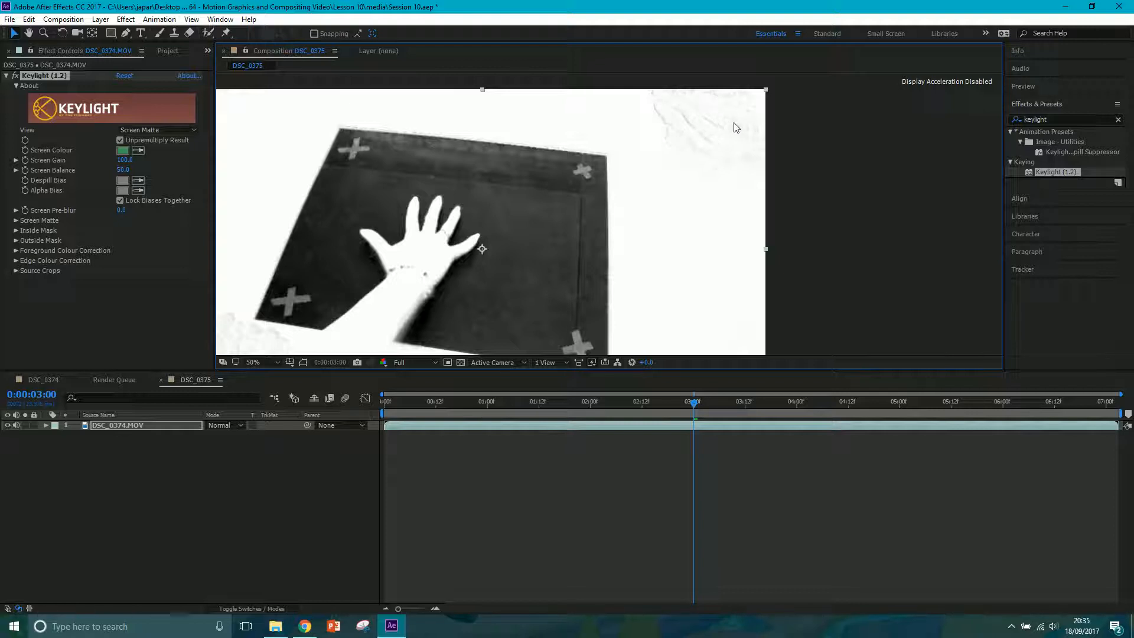
key(space)
drag(320, 225, 365, 177)
key(comma)
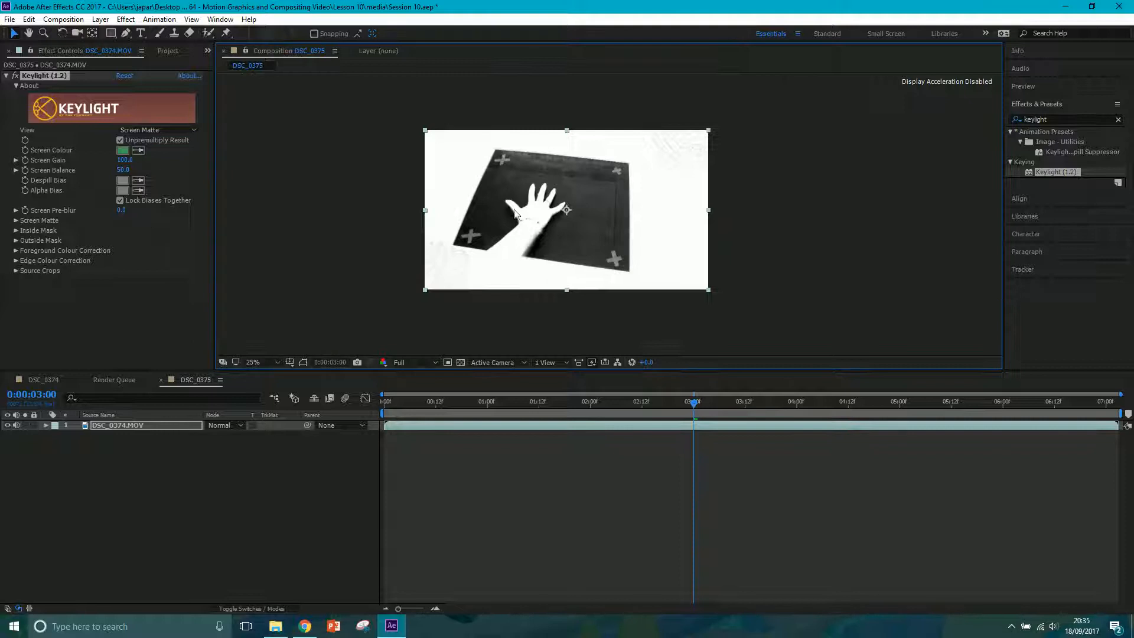
key(period)
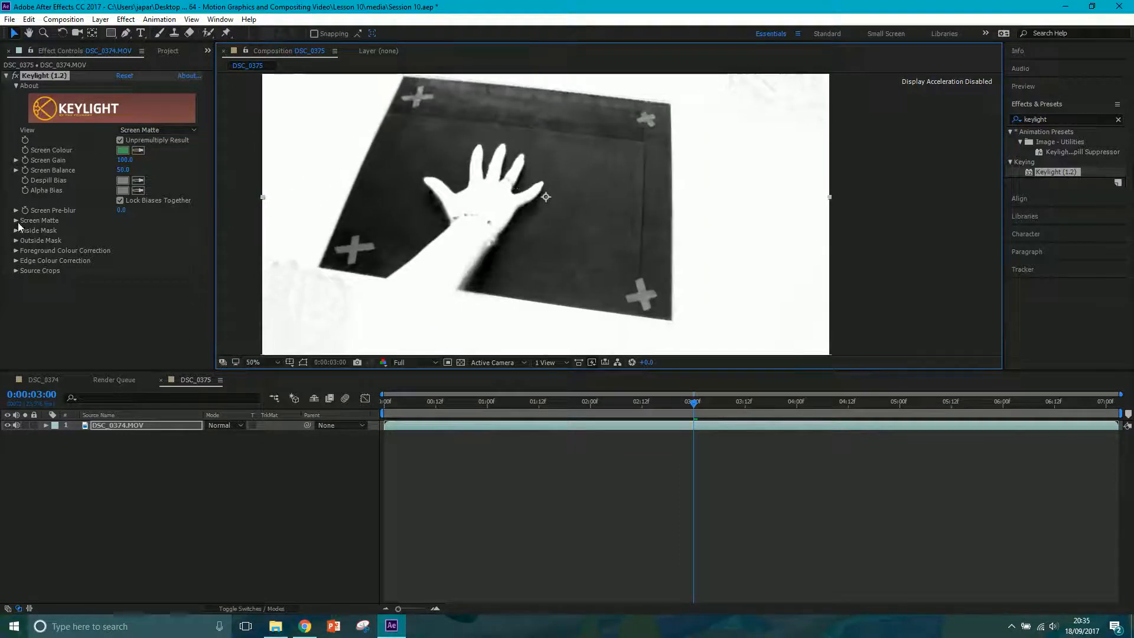
Set Clip Black to 33 in Keylight's Screen Matte settings
click(17, 221)
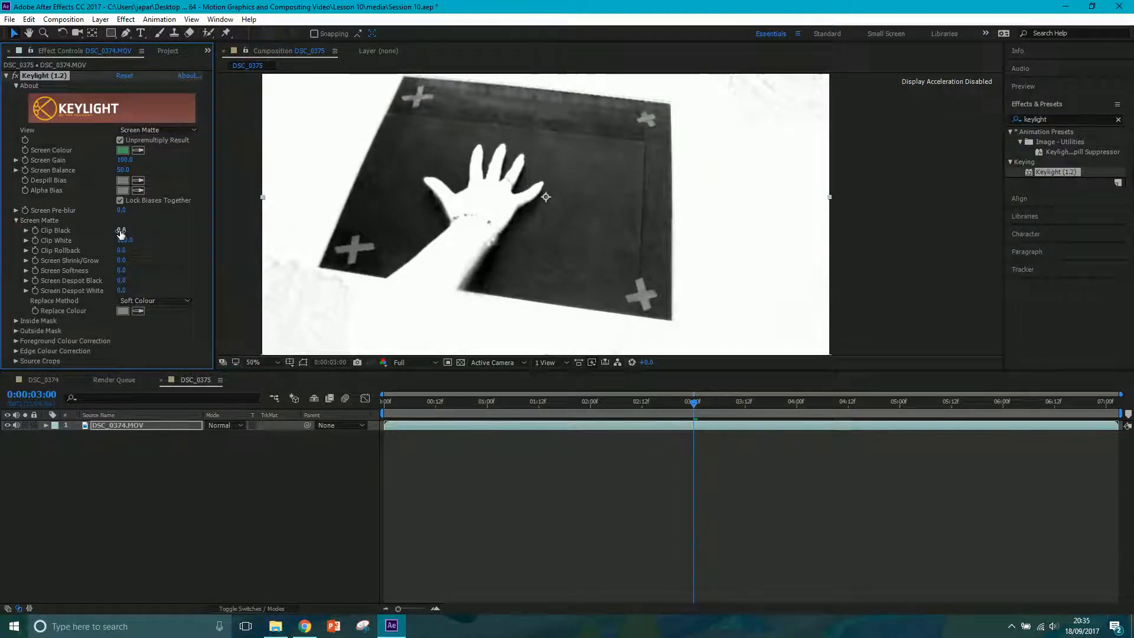
drag(117, 230, 144, 227)
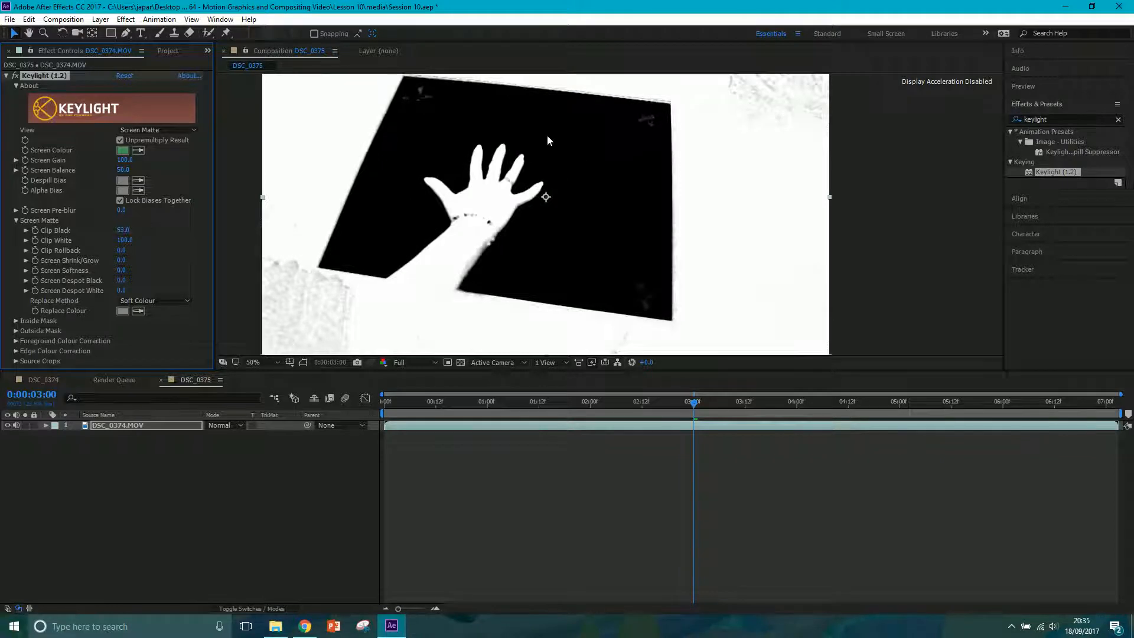
click(124, 240)
drag(126, 231, 117, 235)
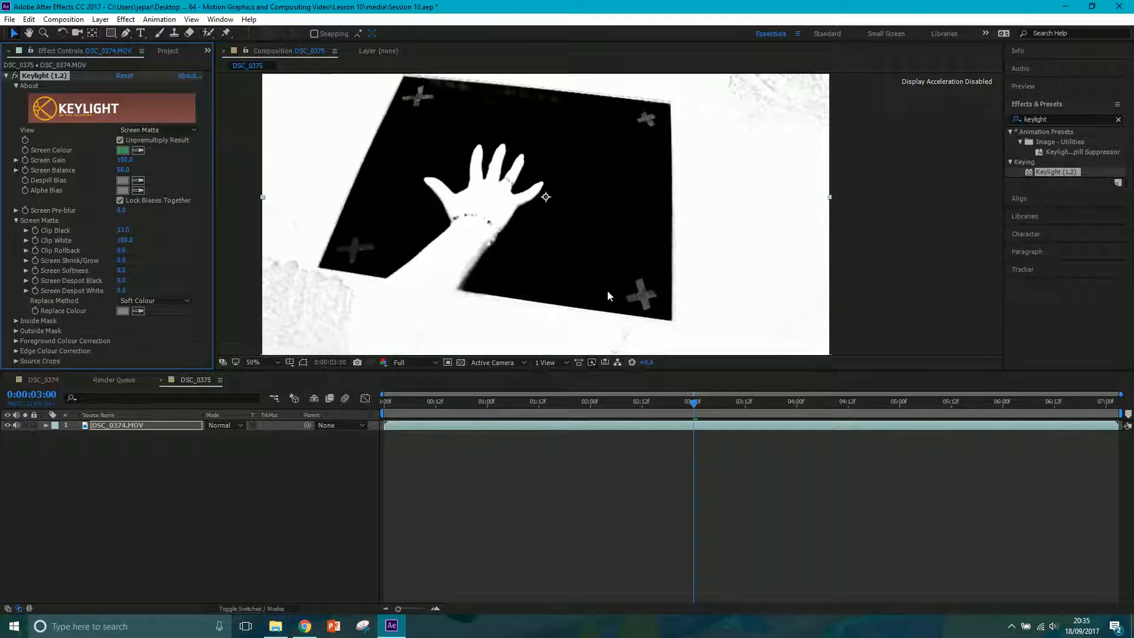
Set Clip White to 85 in Keylight's Screen Matte settings
drag(130, 241, 121, 239)
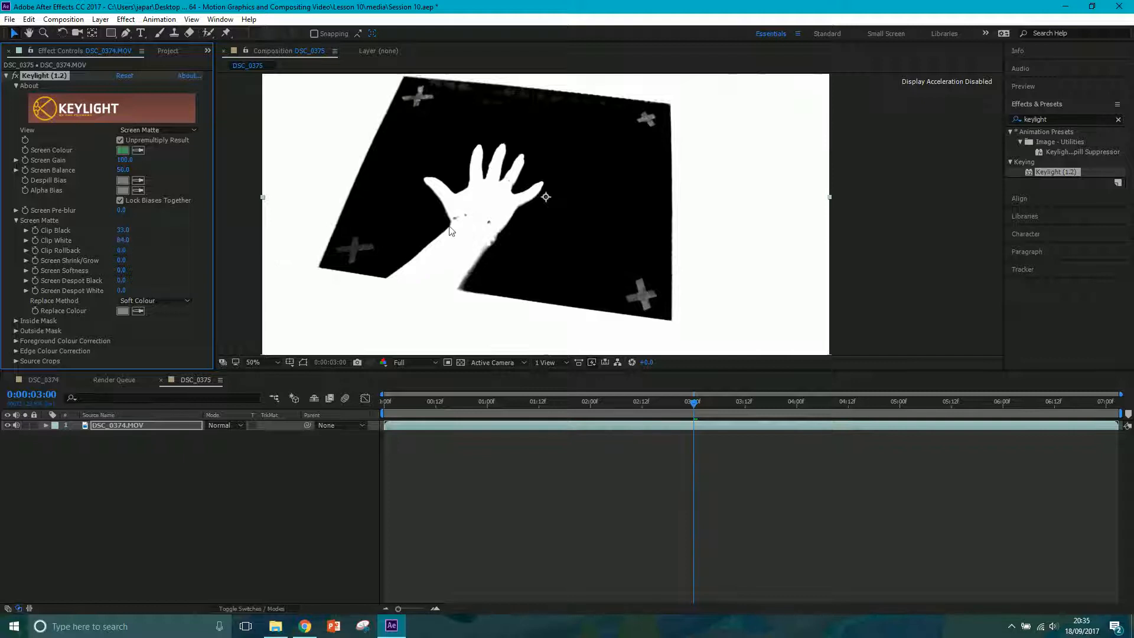
click(125, 240)
text(85)
key(Return)
Set Keylight's View to Final Result and inspect the keyed hand and table edges
click(154, 129)
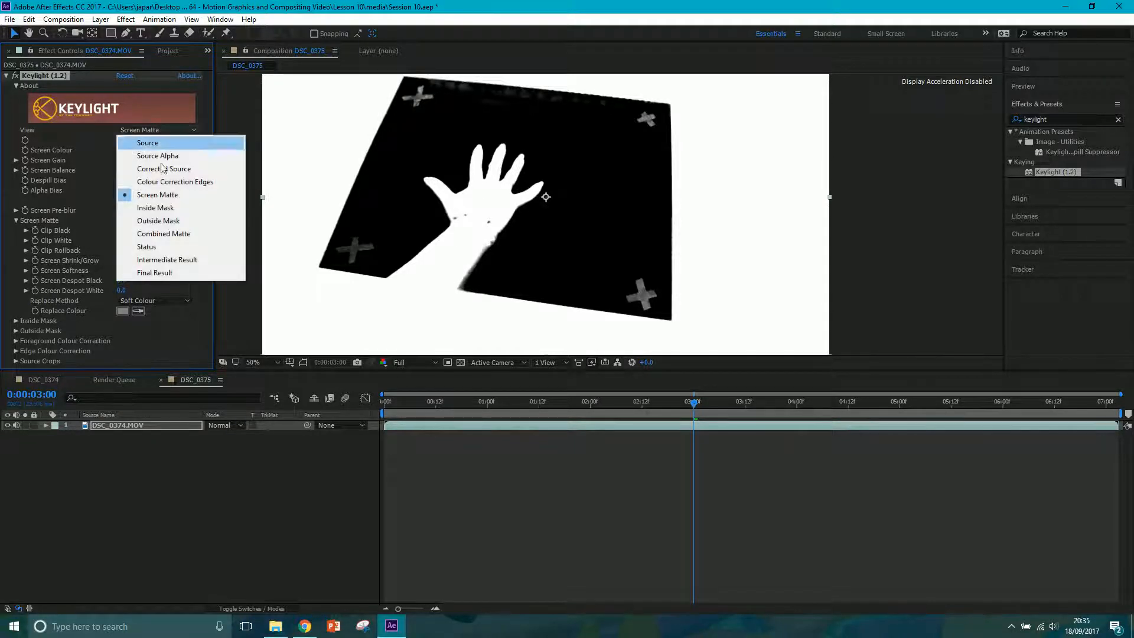
click(160, 273)
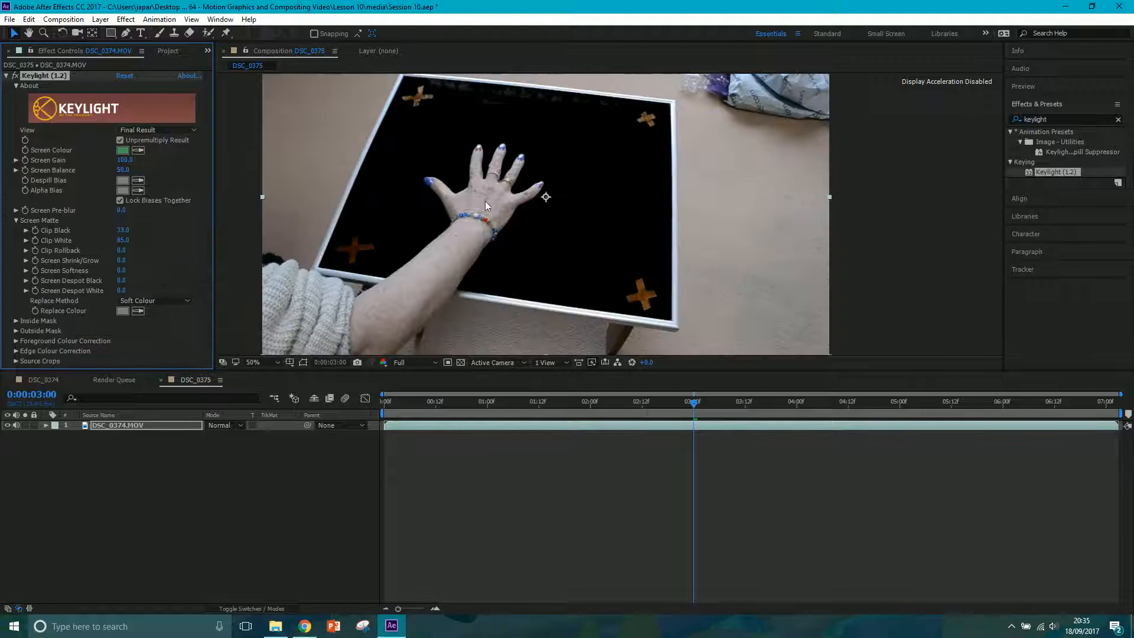
scroll(522, 110, up, 2)
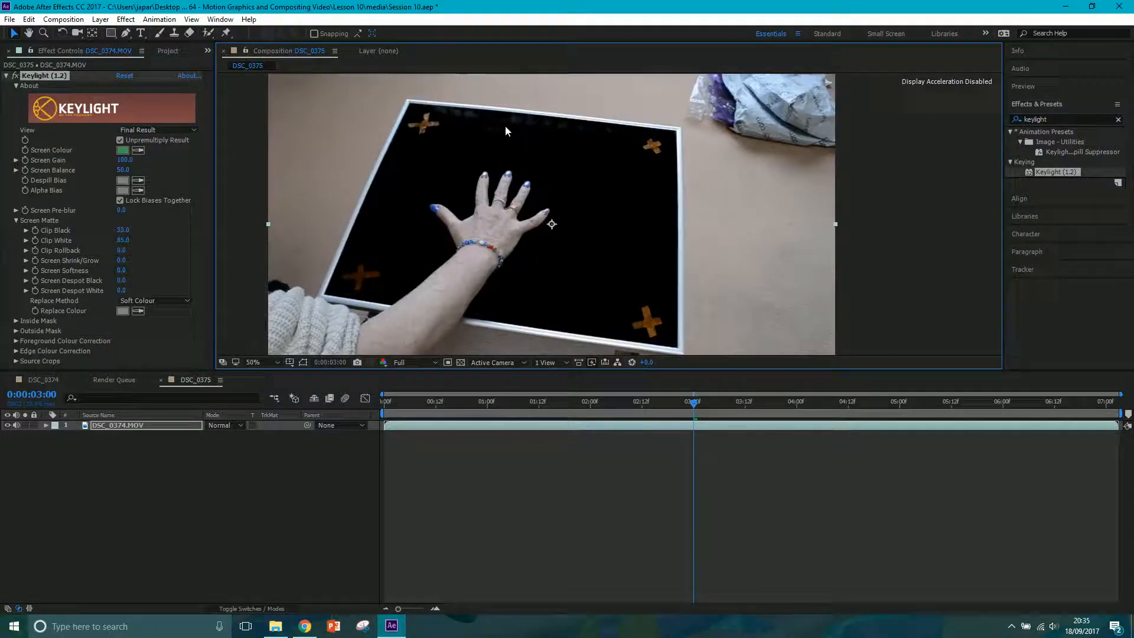
key(v)
scroll(537, 186, down, 2)
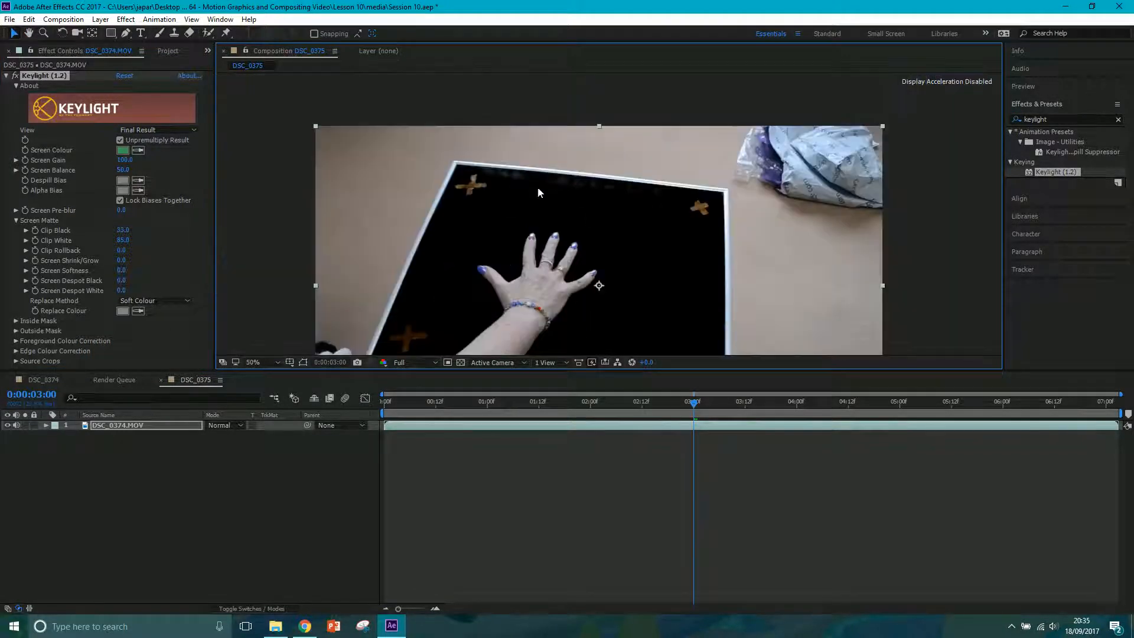
key(v)
Set Keylight's View to Intermediate Result and examine the edges of the arm, fingers and table up close
click(147, 128)
click(177, 257)
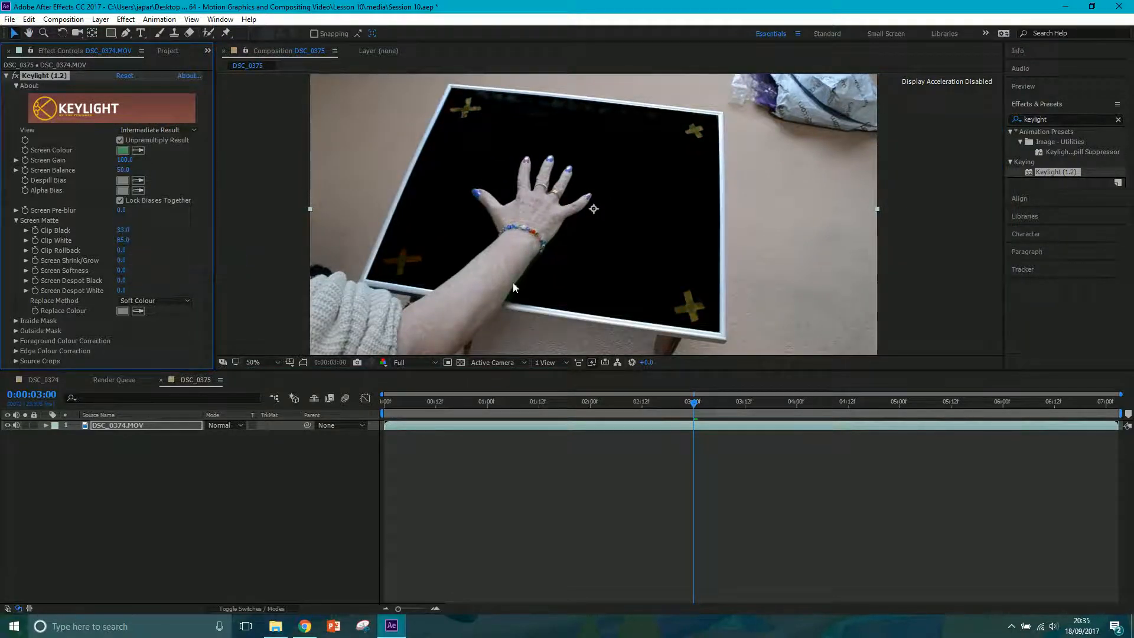
scroll(524, 281, up, 2)
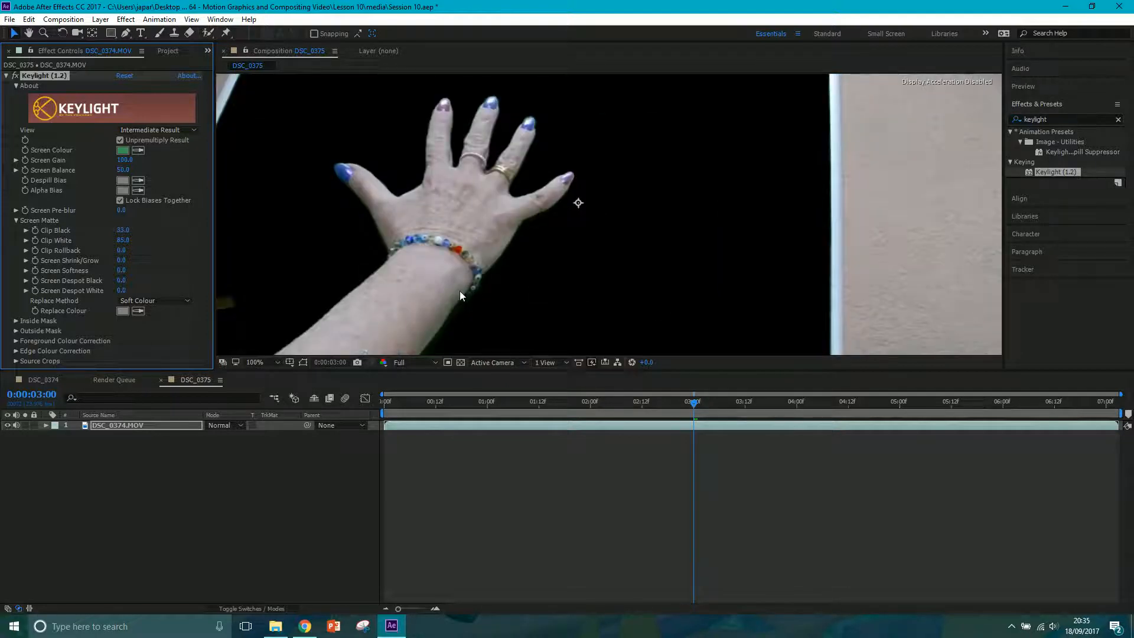
drag(461, 306, 483, 236)
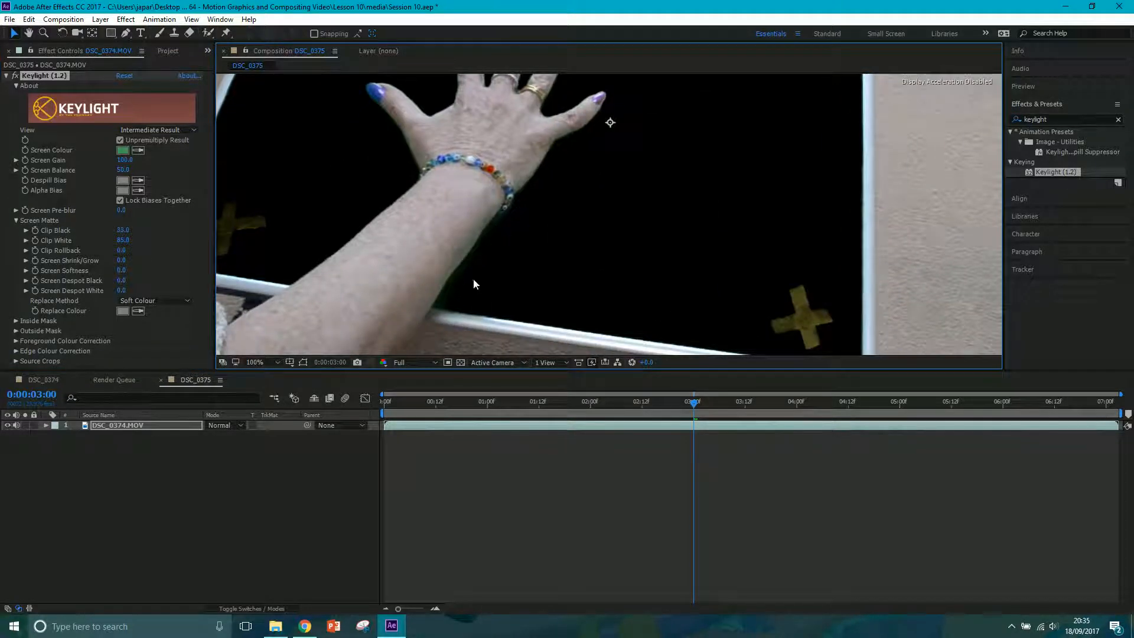
drag(562, 87, 544, 193)
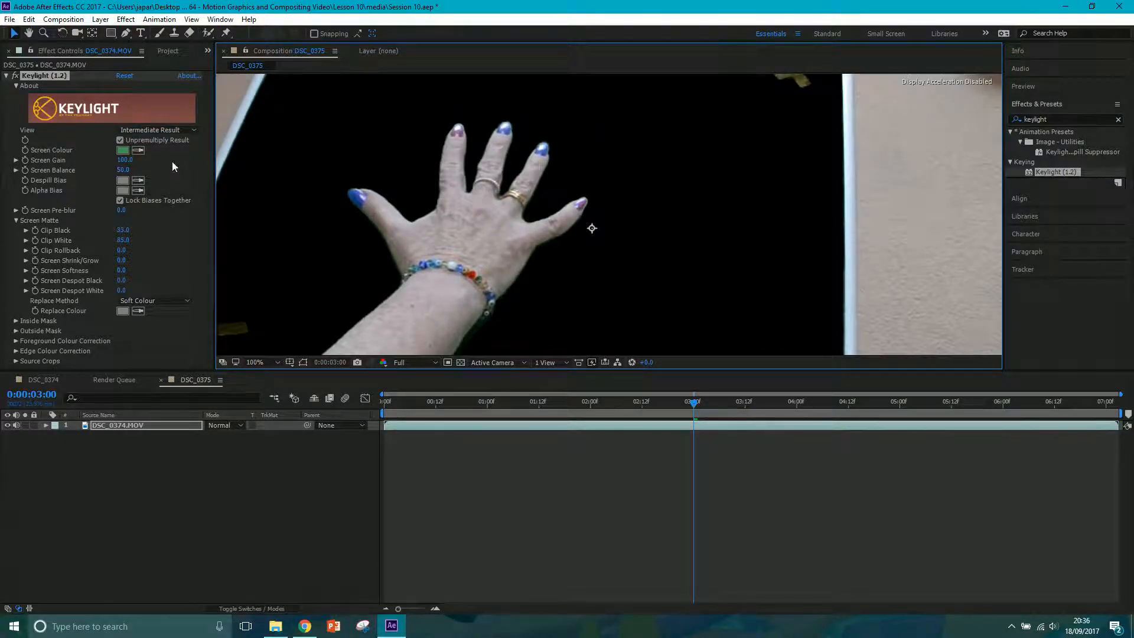
drag(609, 147, 621, 231)
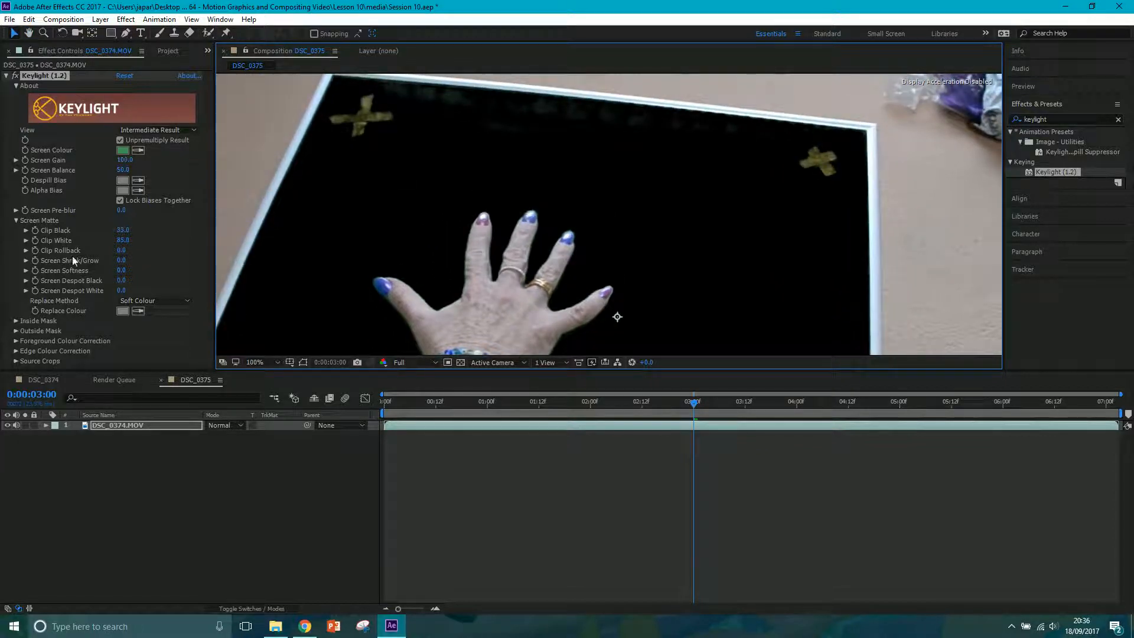
Compare the keyed footage in Keylight's Final Result view with the Intermediate Result view
click(152, 130)
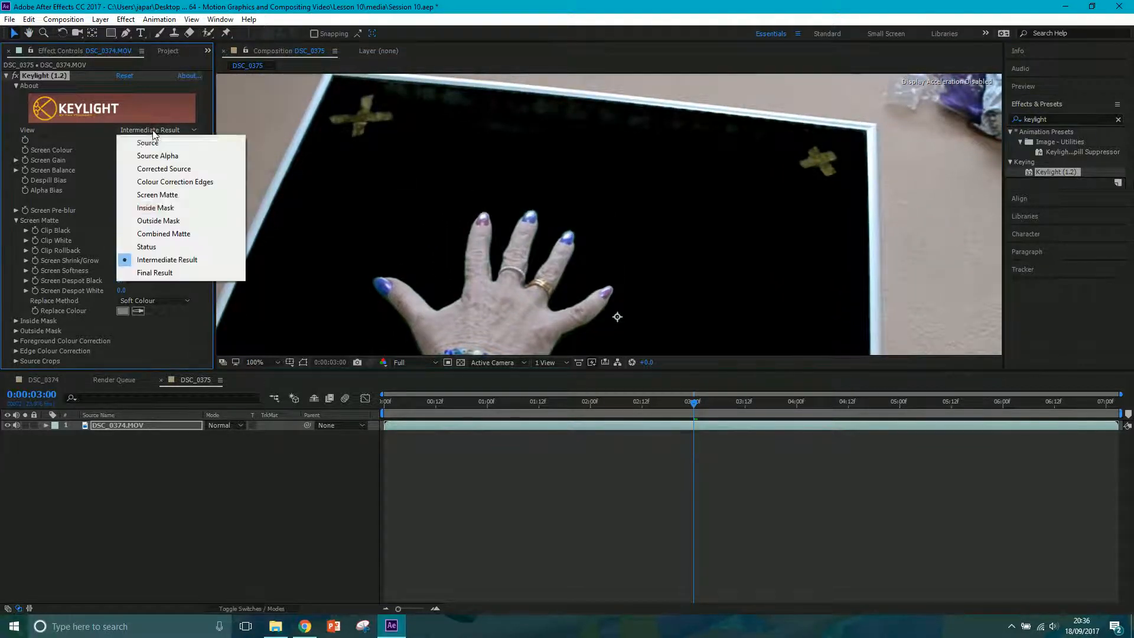
click(155, 273)
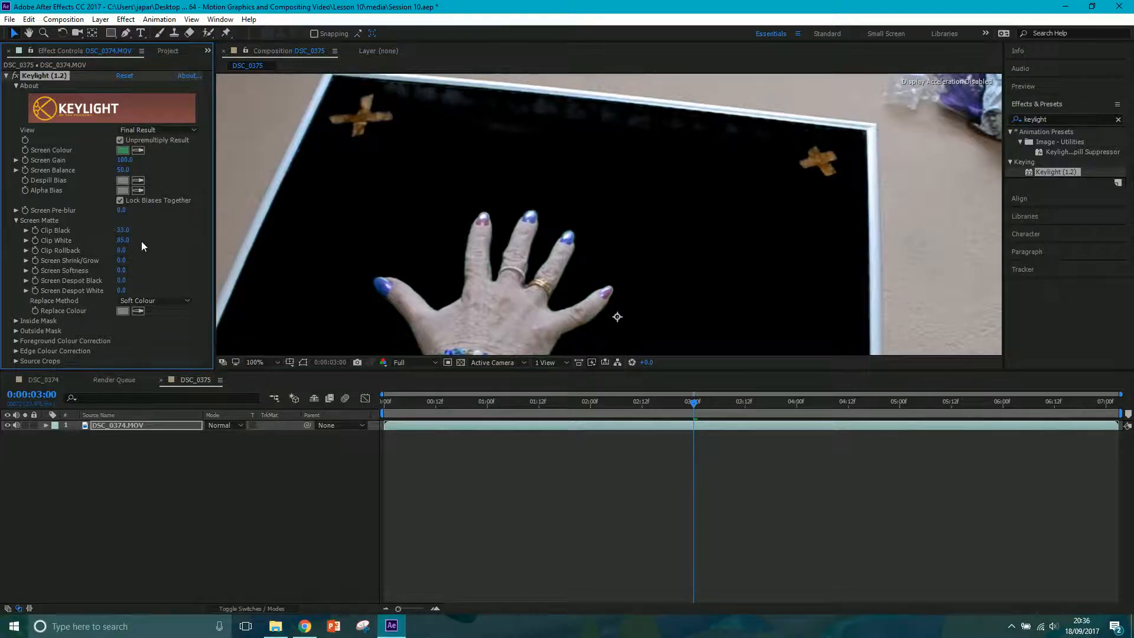
click(151, 132)
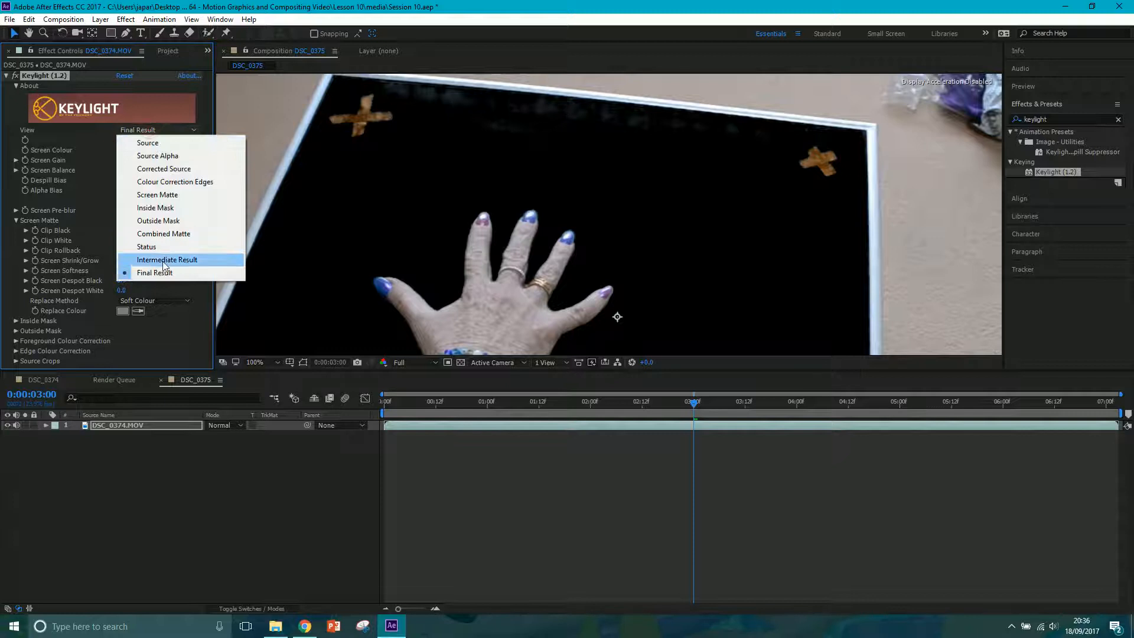
click(162, 261)
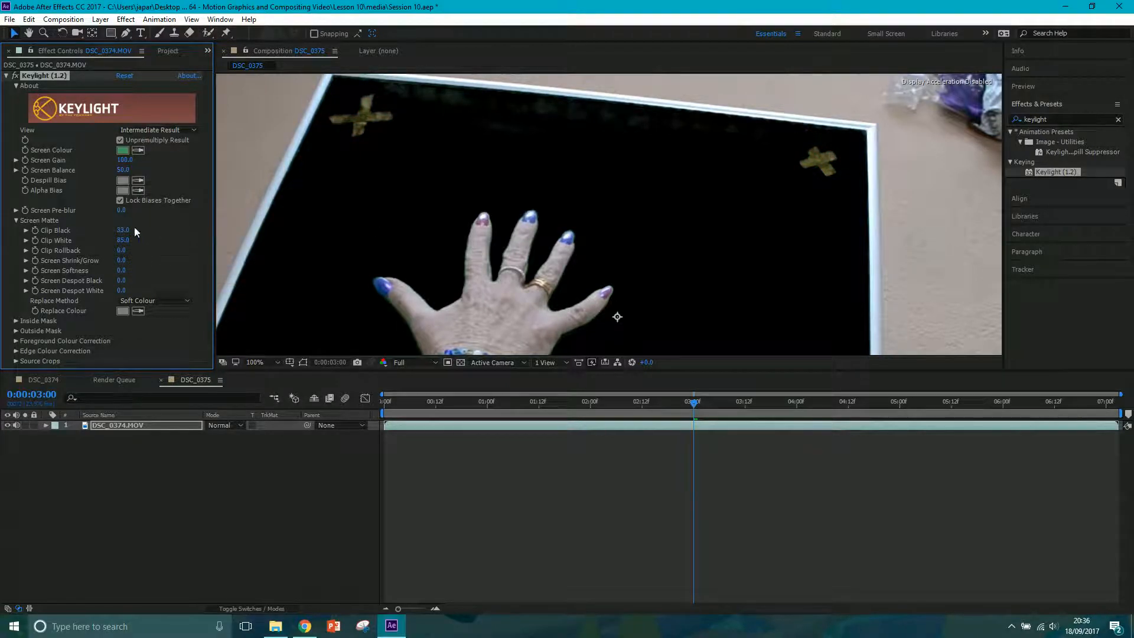
Set Clip Black to 40 in Keylight's Screen Matte settings and check the hand and table edges
drag(126, 229, 128, 230)
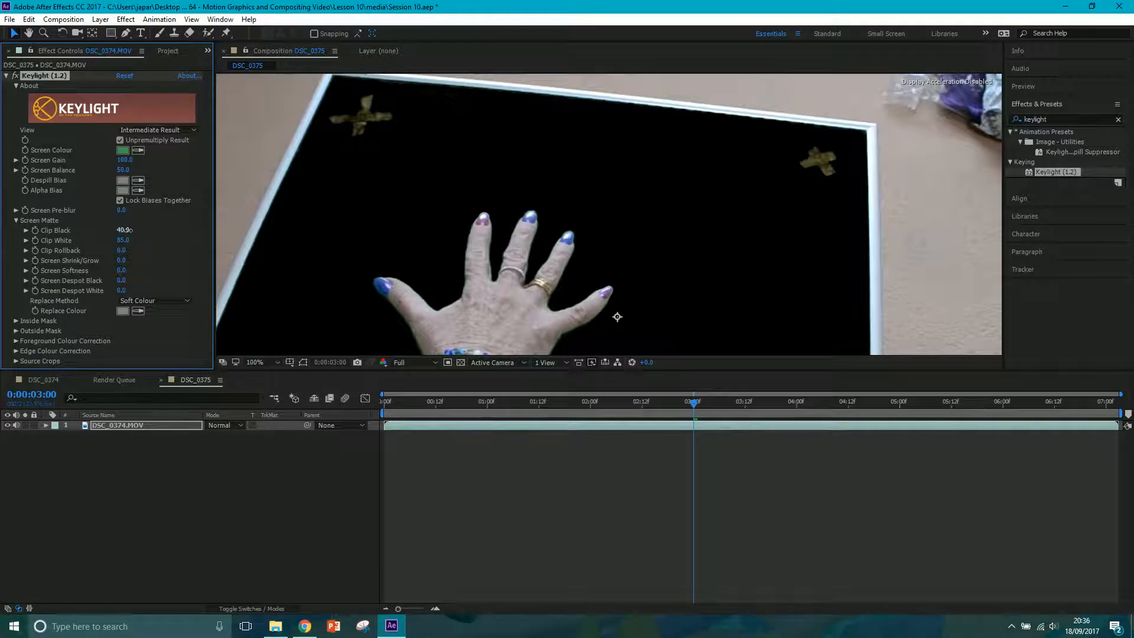
drag(624, 159, 595, 106)
drag(539, 200, 564, 135)
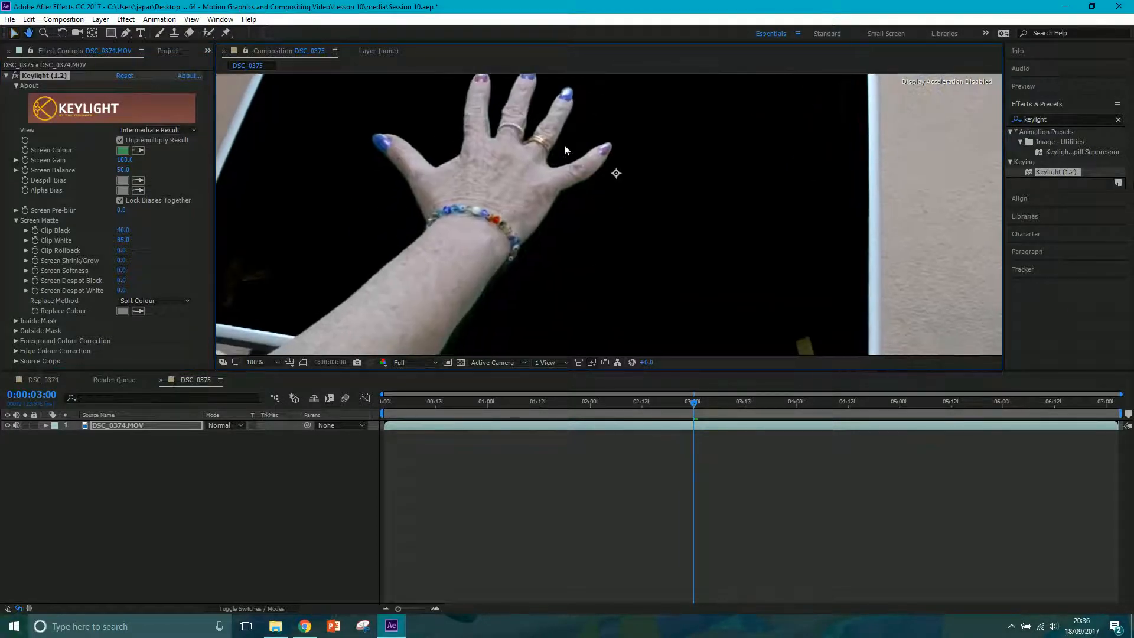
key(v)
key(comma)
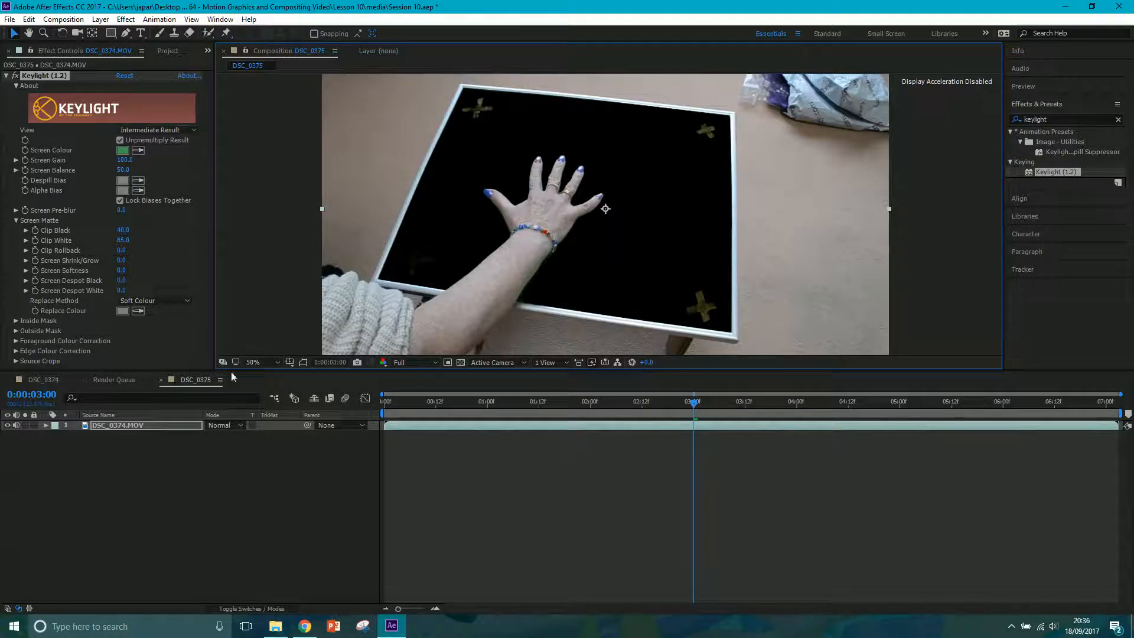
click(288, 458)
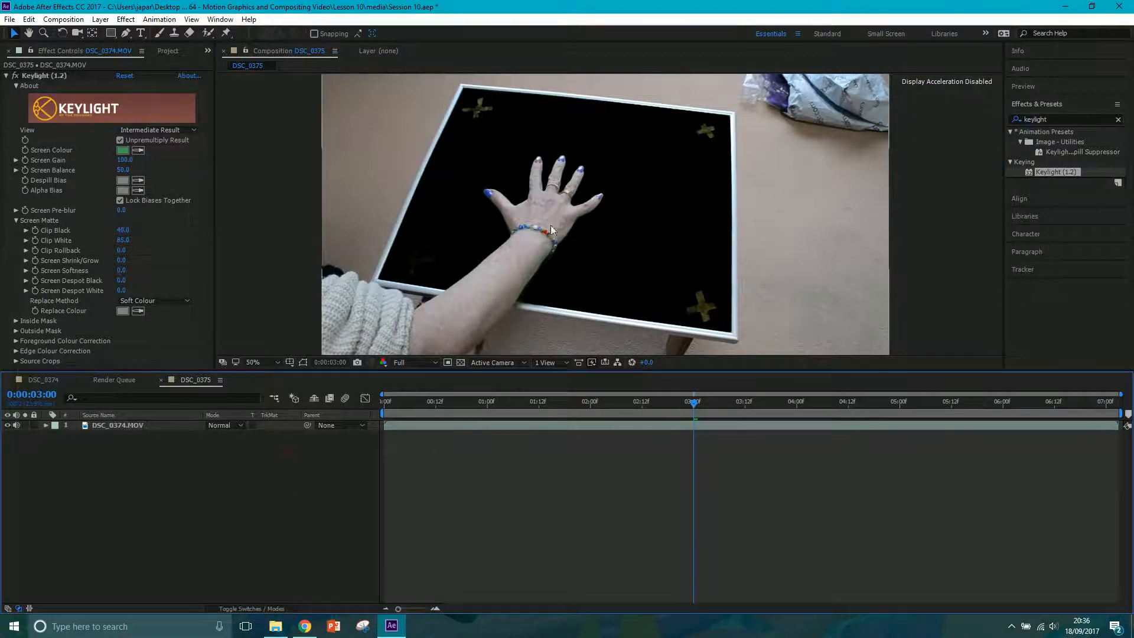
Set Keylight's View to Screen Matte and inspect the matte around the hand, bracelet and tape crosses
click(165, 131)
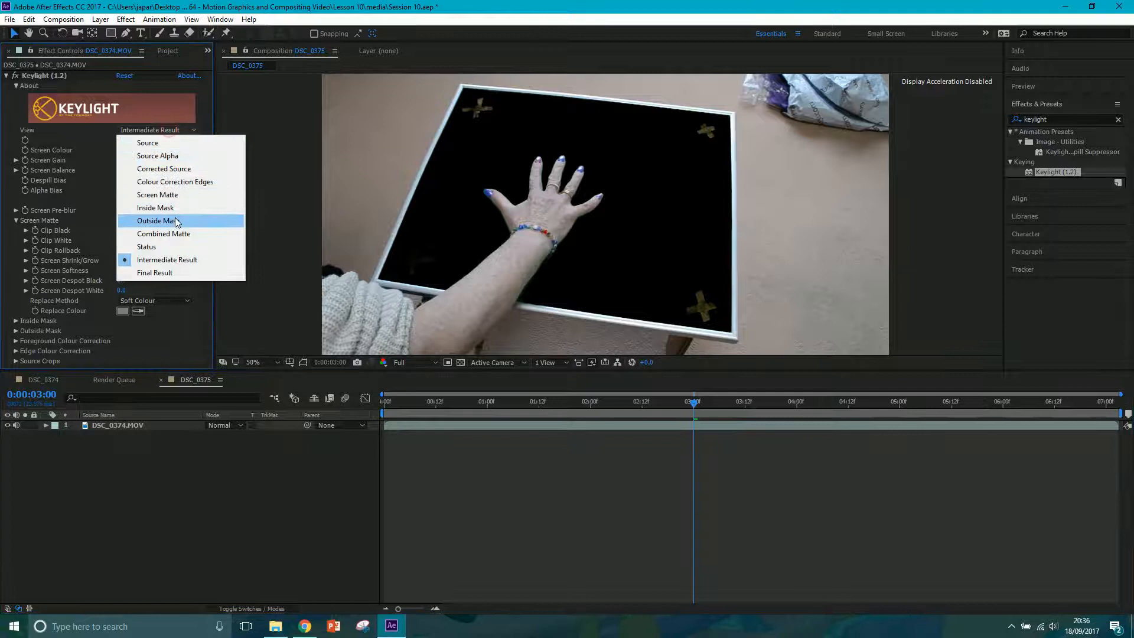
click(171, 198)
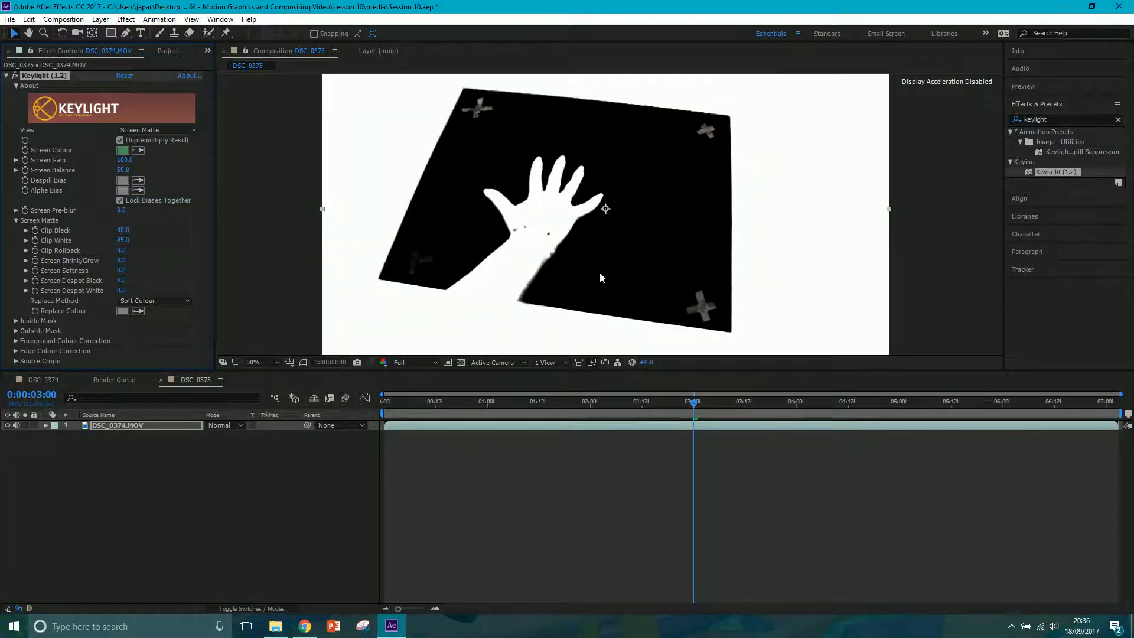
key(period)
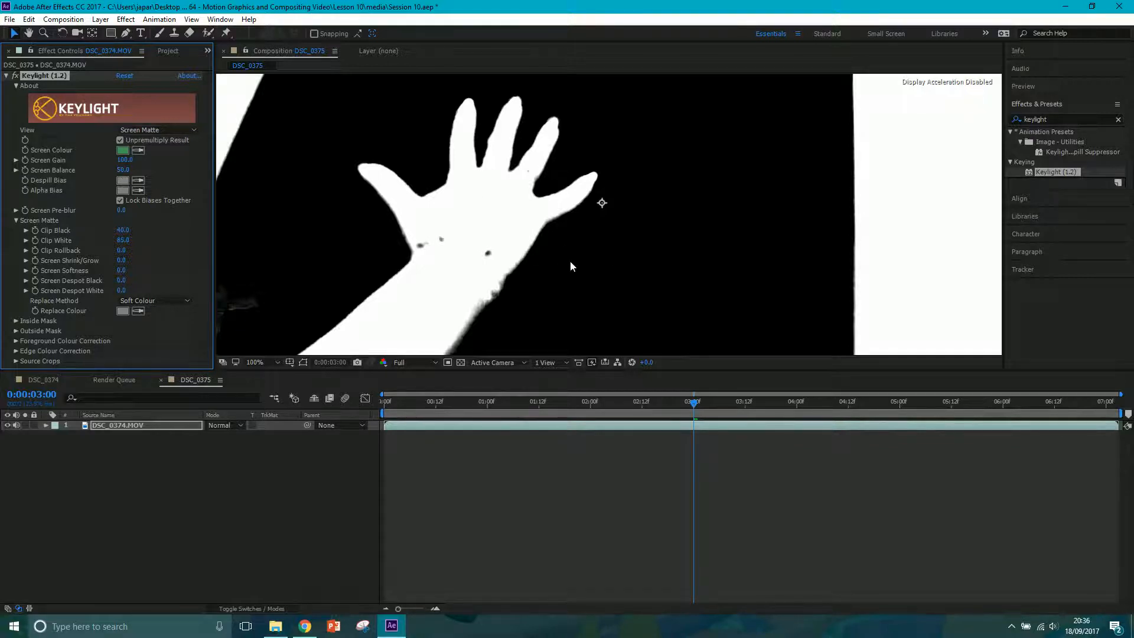
key(comma)
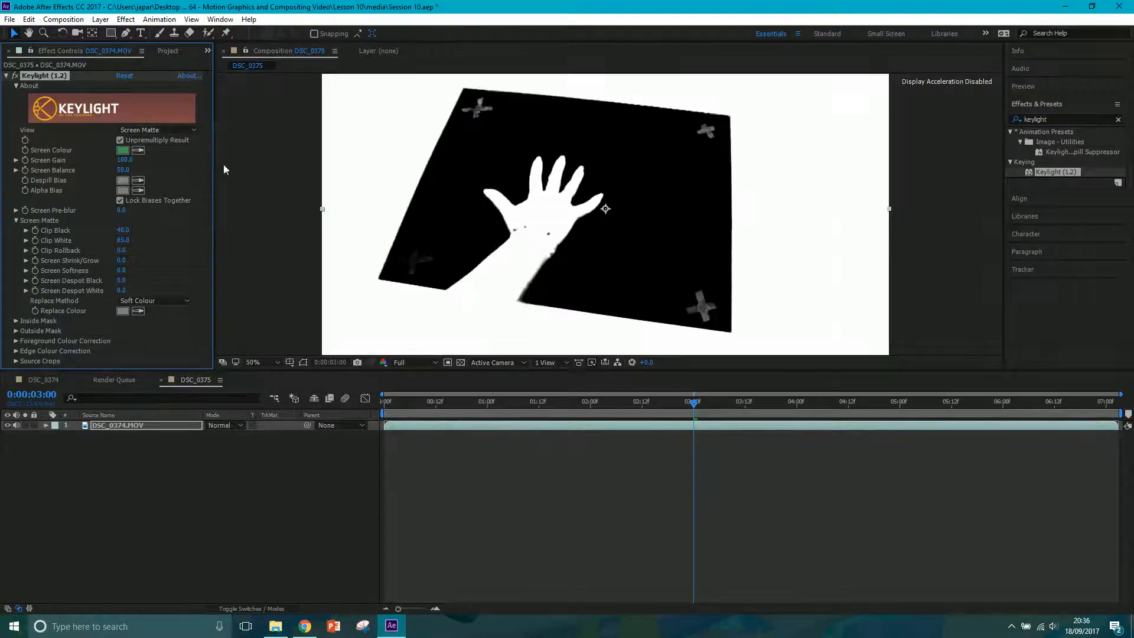
Set Keylight's View to Intermediate Result and go to 0:00:01:23 in the timeline
click(156, 130)
click(165, 262)
drag(507, 402, 588, 400)
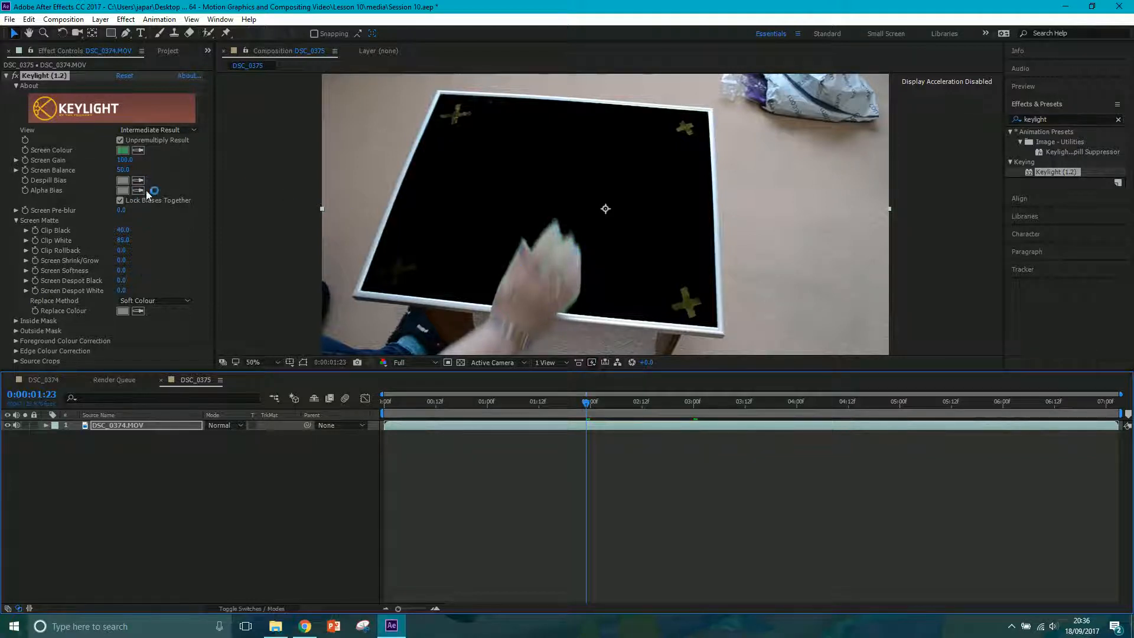
Compare the motion-blurred hand at 0:00:01:23 in the Final Result view, then return Keylight's View to Intermediate Result
click(158, 132)
click(171, 272)
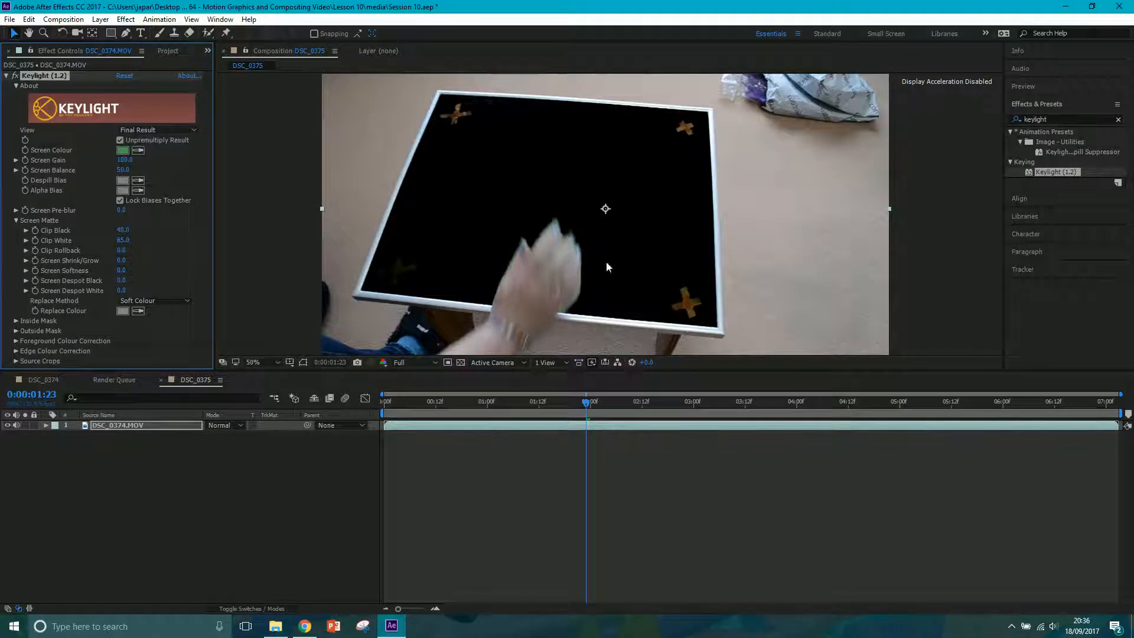
click(164, 130)
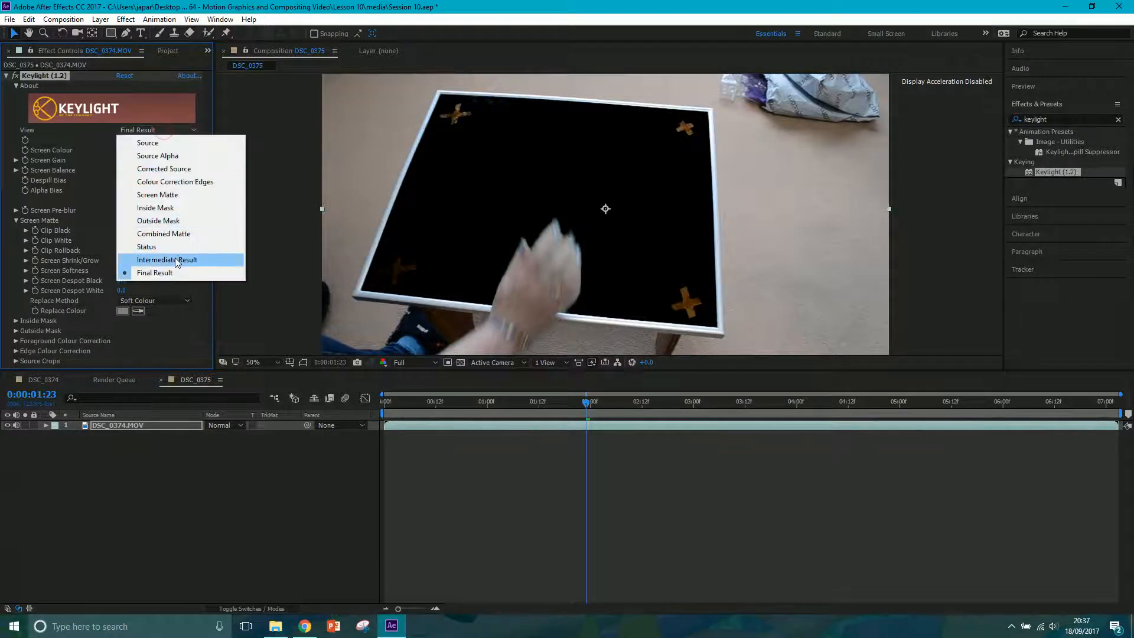
click(175, 258)
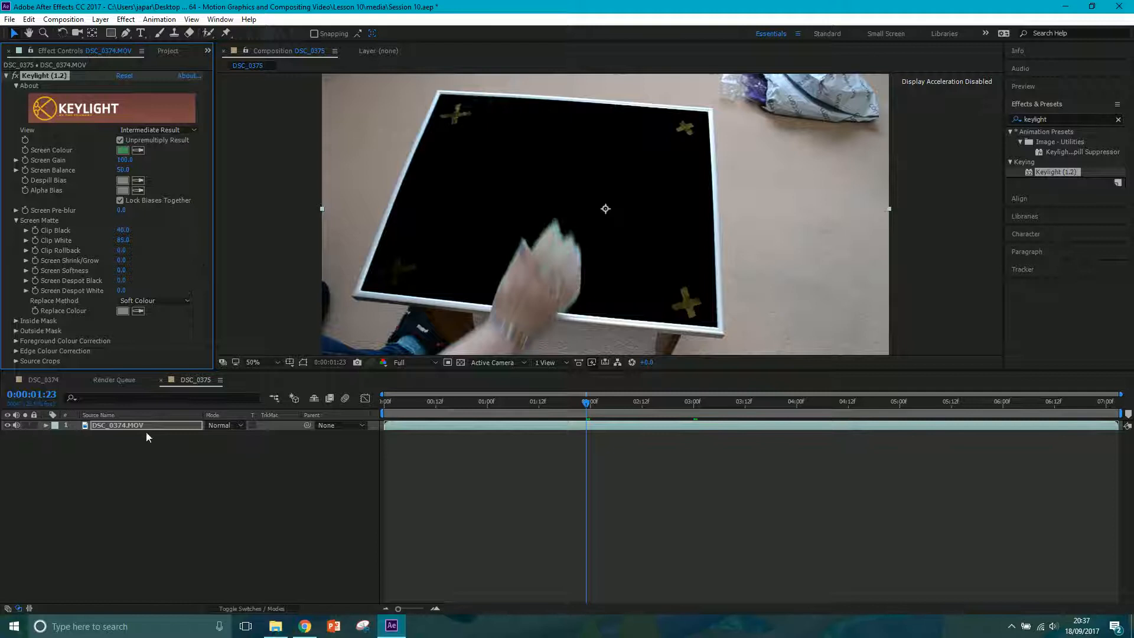
Draw a closed four-point Pen mask on the footage layer around the tape cross in the table's upper-left corner
key(h)
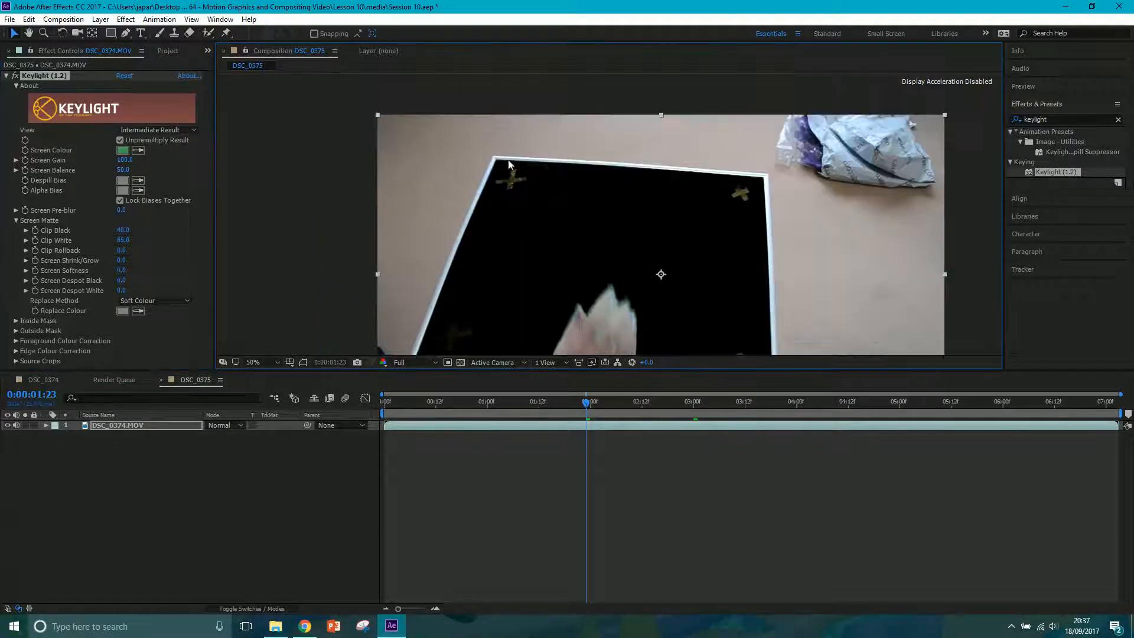
scroll(434, 147, up, 4)
drag(416, 134, 621, 219)
scroll(621, 219, down, 2)
key(v)
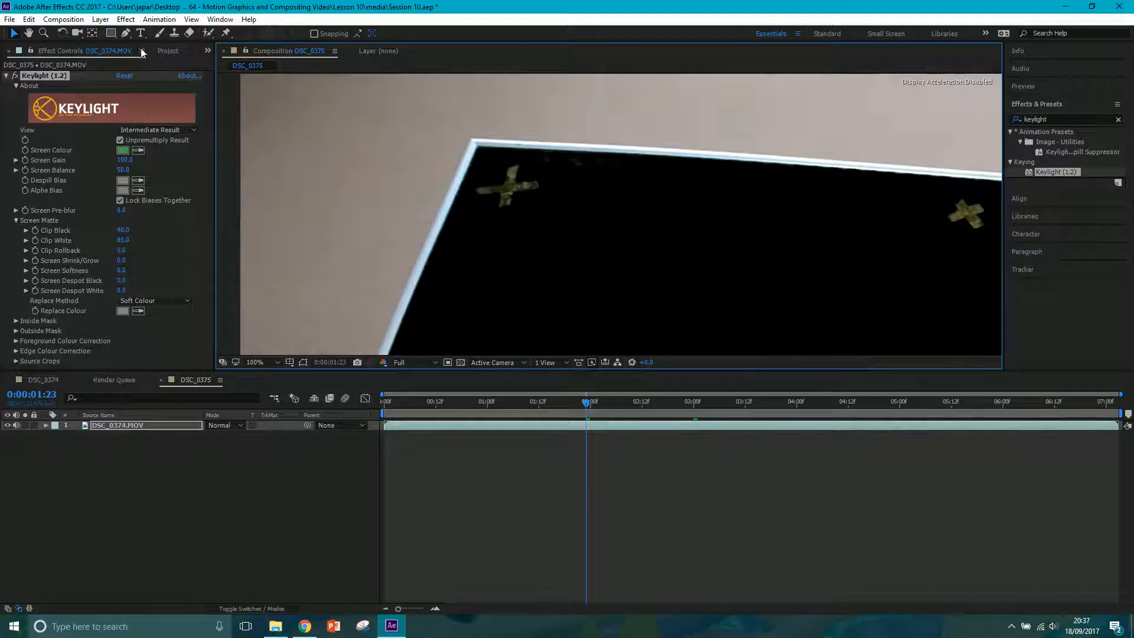
click(111, 34)
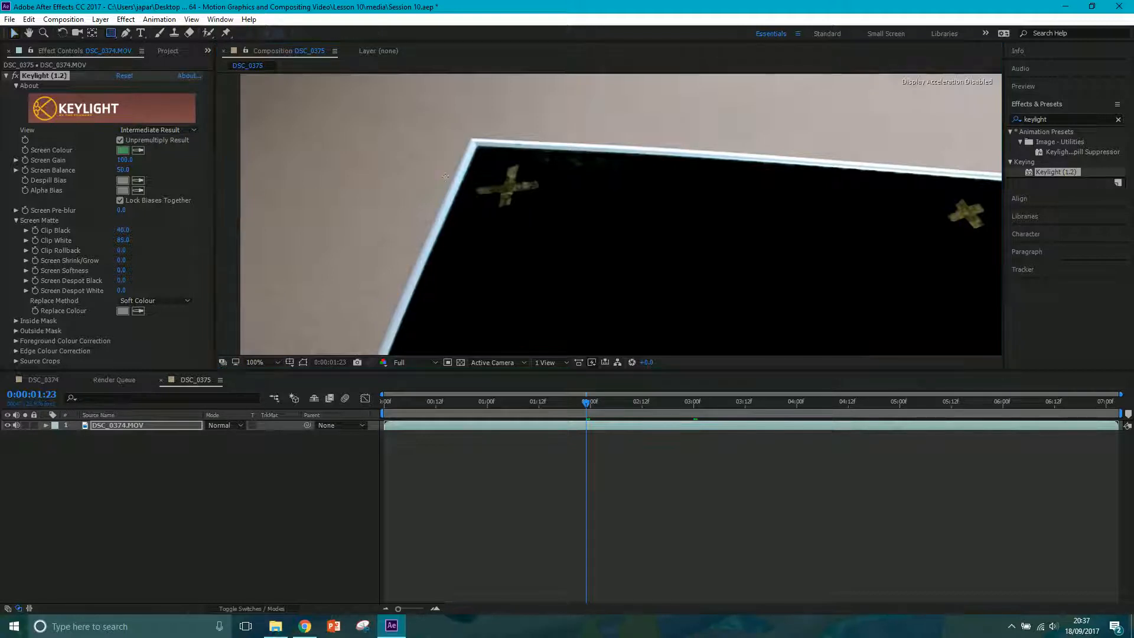
click(124, 33)
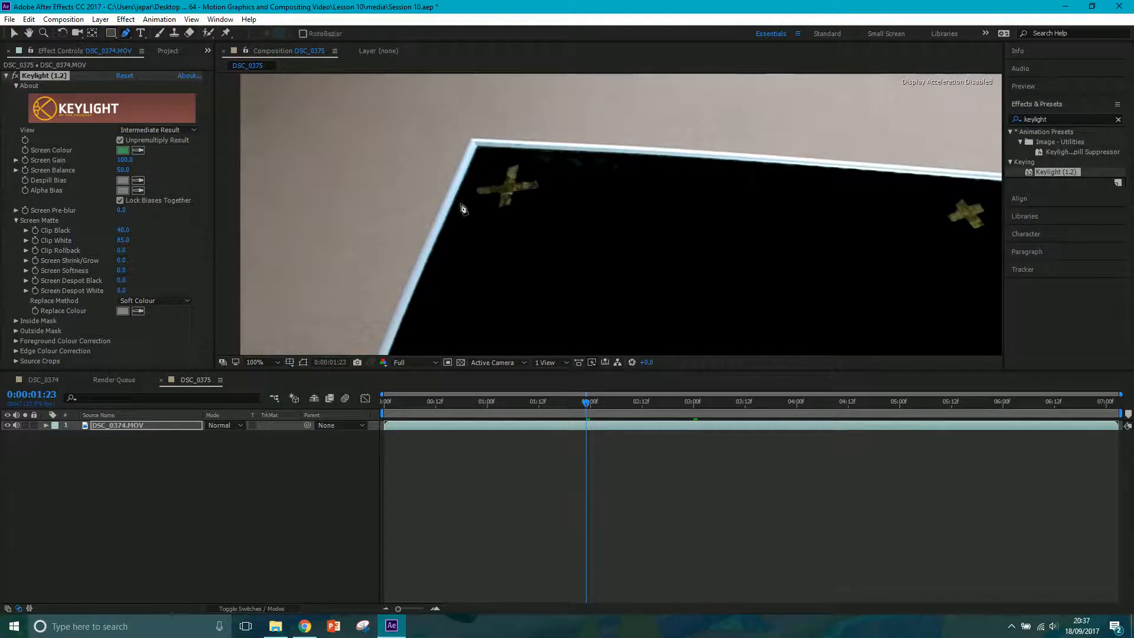
click(480, 151)
click(464, 213)
click(634, 234)
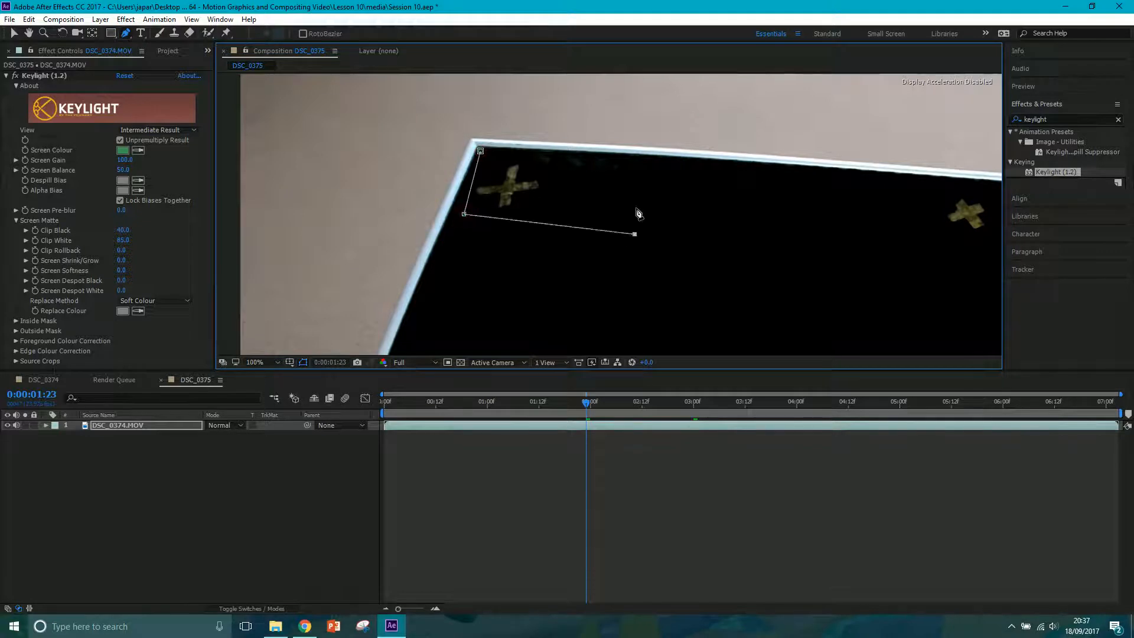
click(480, 151)
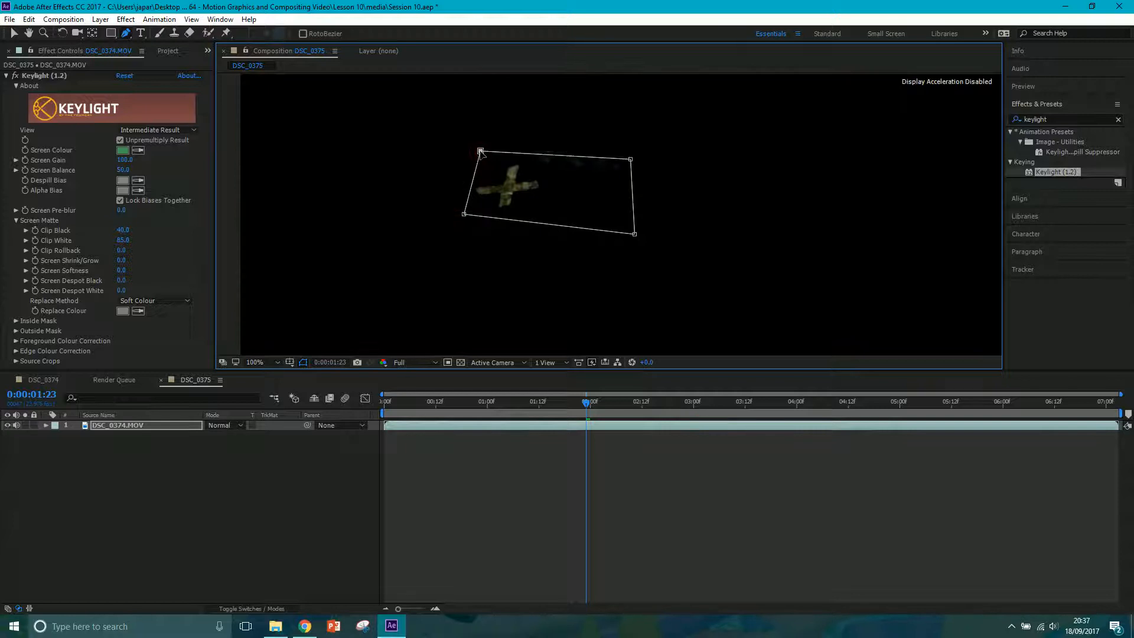
Reveal Mask 1 on the DSC_0374.MOV layer and set its mode to Subtract
key(m)
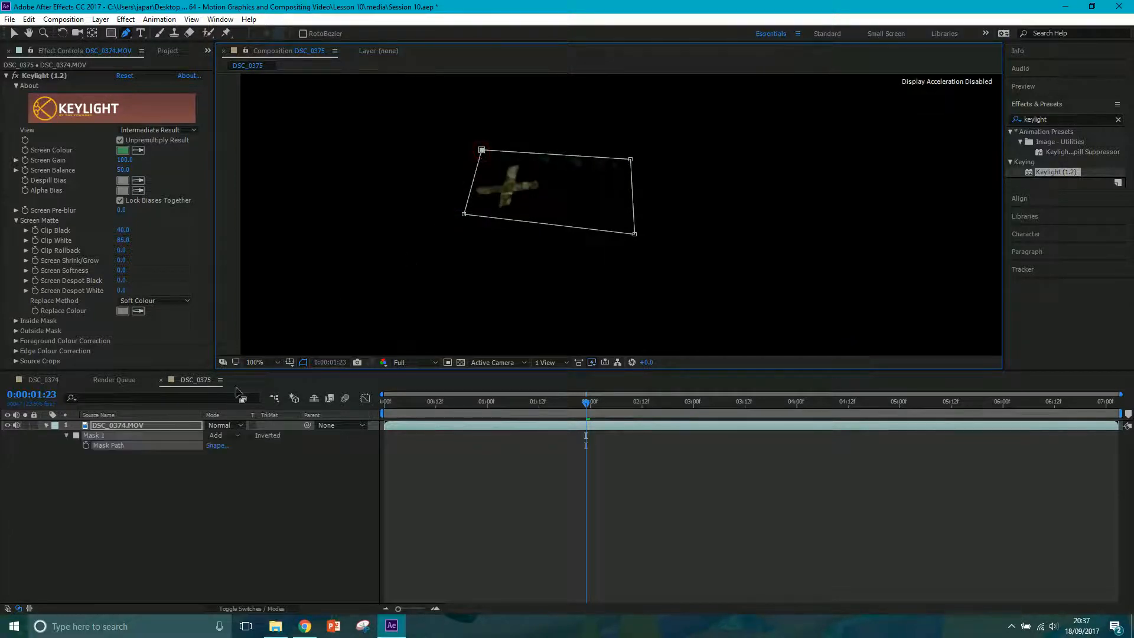
click(219, 435)
click(231, 472)
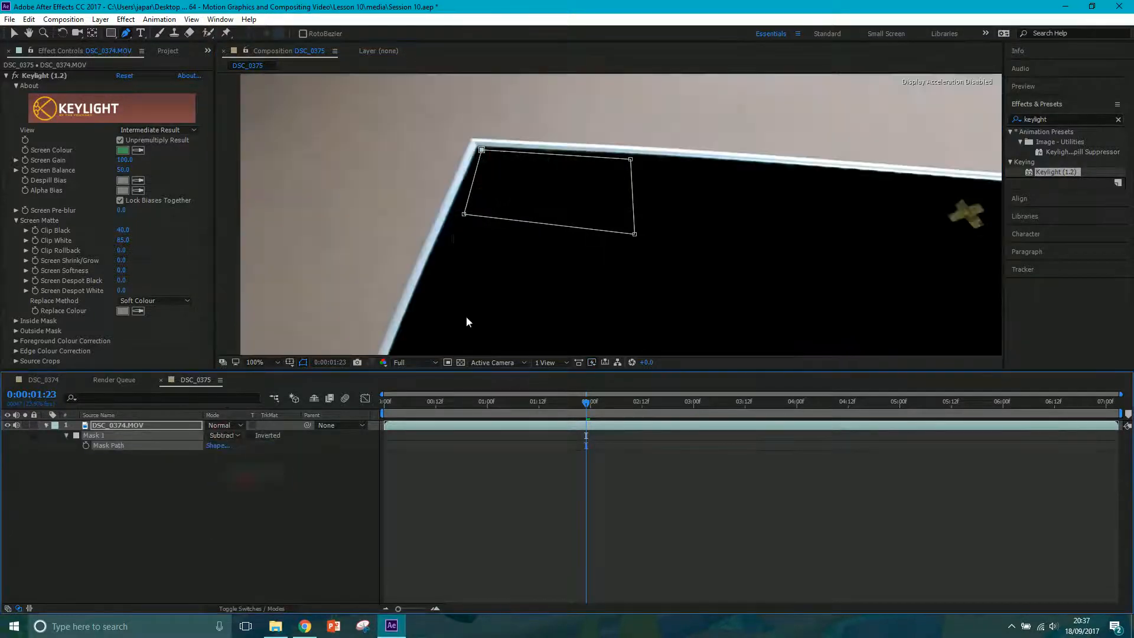
Shift Mask 1's lower-left point slightly outward and start keyframing its Mask Path at 0:00:01:23
click(14, 33)
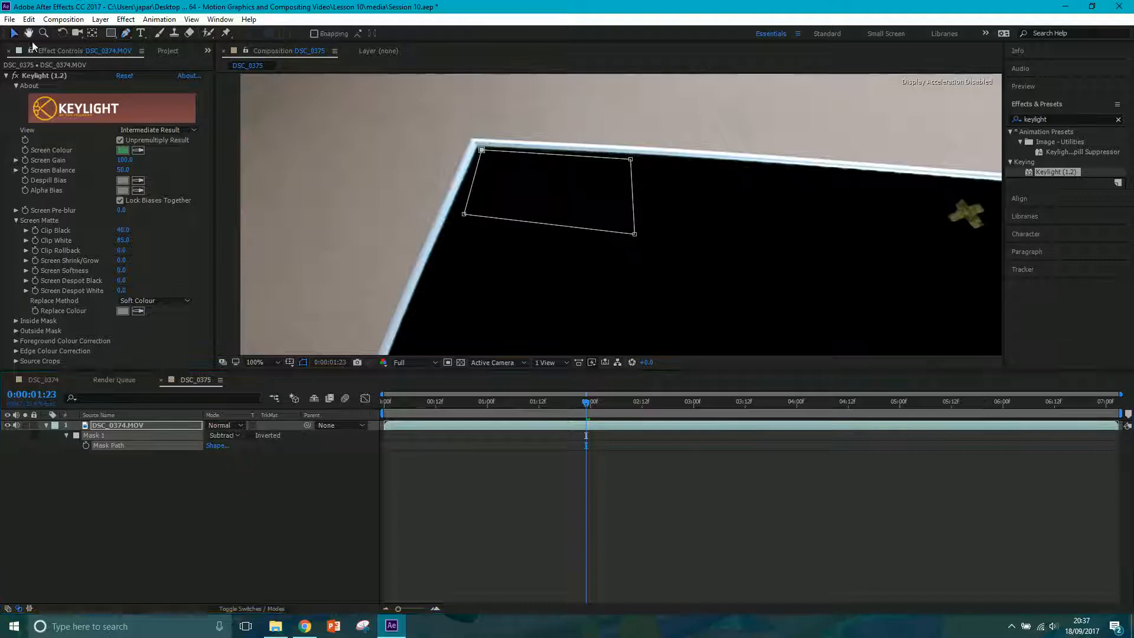
drag(467, 220, 463, 219)
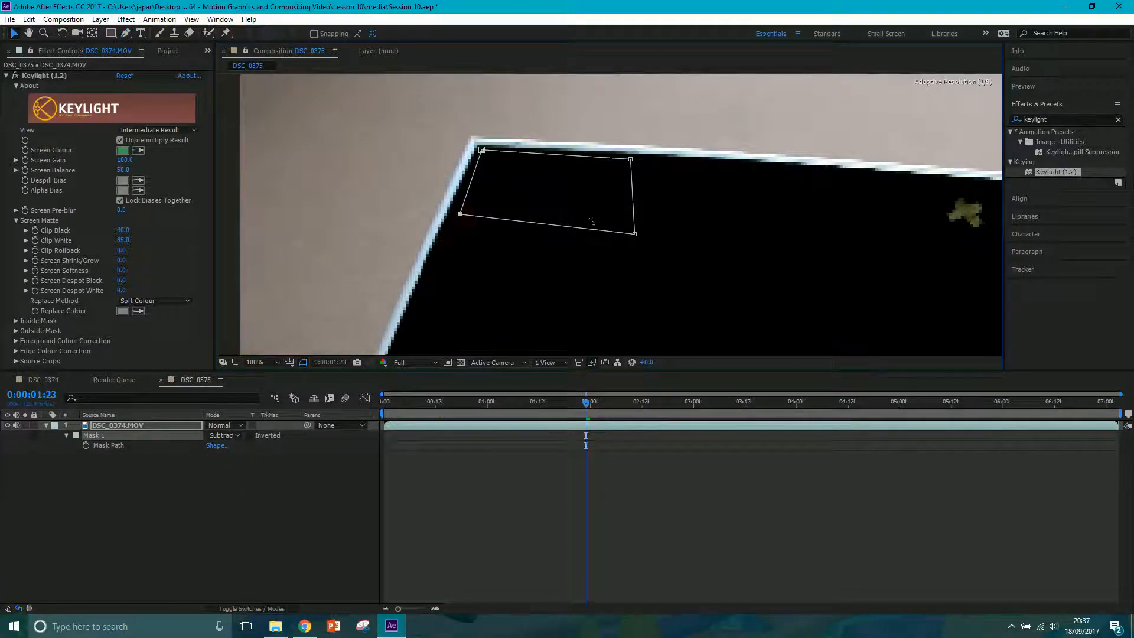
click(85, 447)
Keyframe Mask 1's path at 0:00:01:12 by realigning its points with the table's upper-left corner
drag(557, 402, 538, 404)
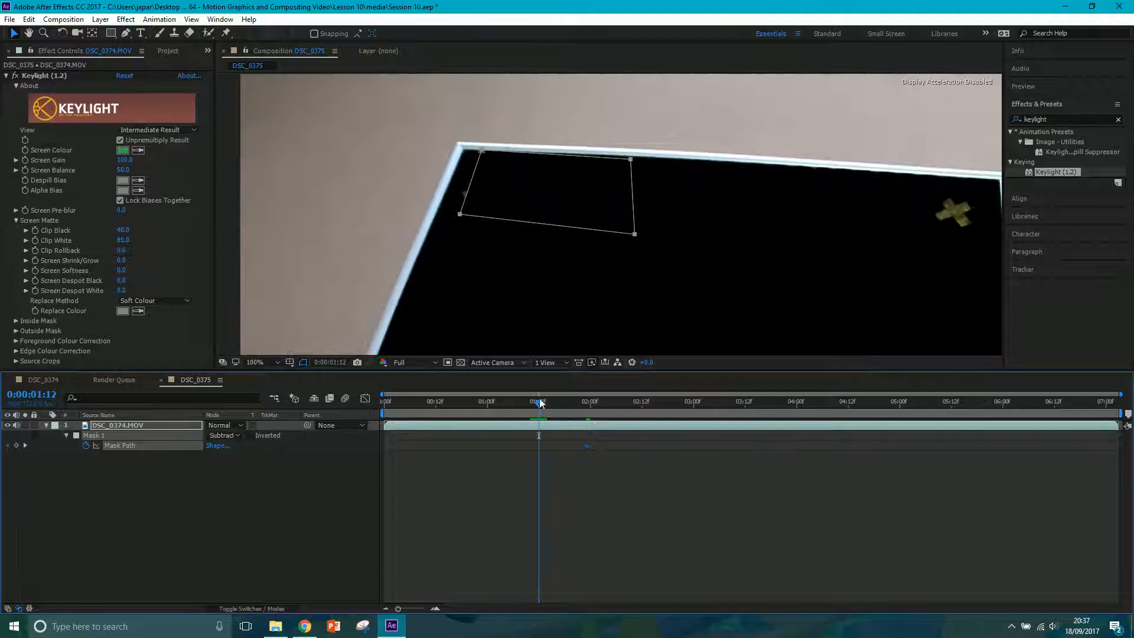
drag(471, 189, 444, 216)
drag(618, 163, 620, 161)
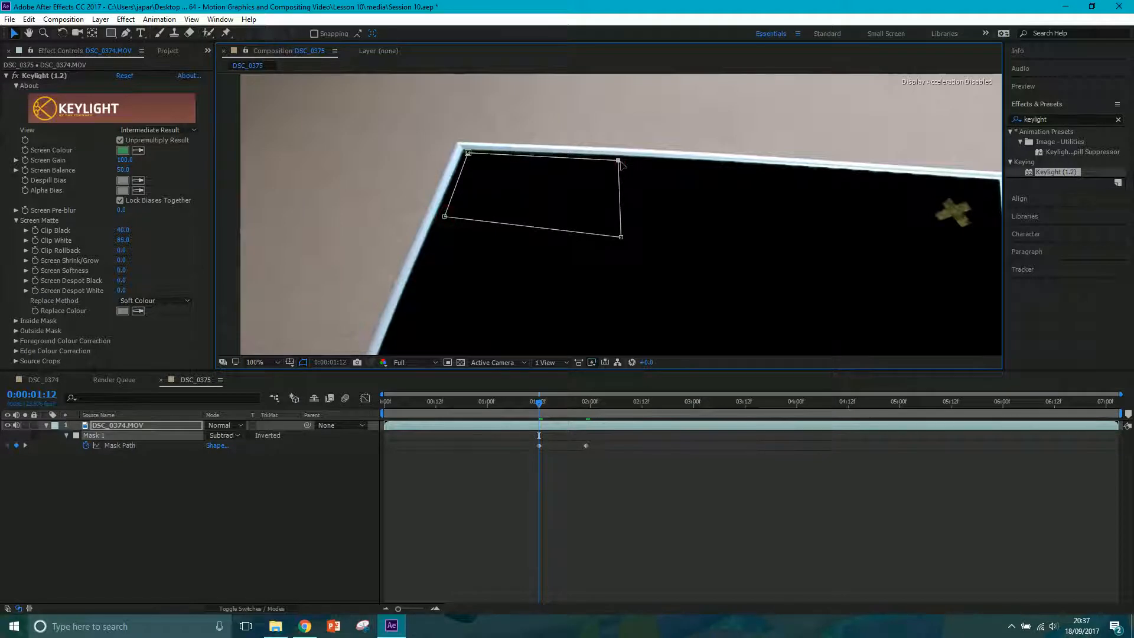
drag(622, 241, 619, 241)
Keyframe Mask 1's path at 0:00:00:21 by shifting its left and right edges to follow the table corner
drag(539, 405, 475, 402)
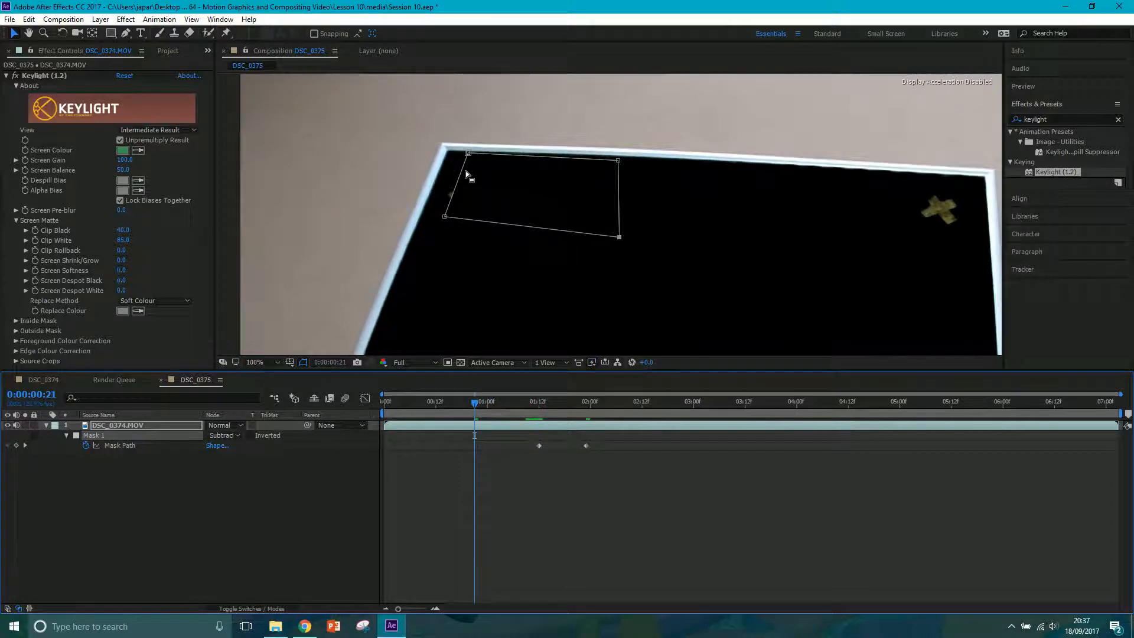
mouse_move(461, 176)
mouse_down()
mouse_move(444, 181)
mouse_move(458, 180)
mouse_up()
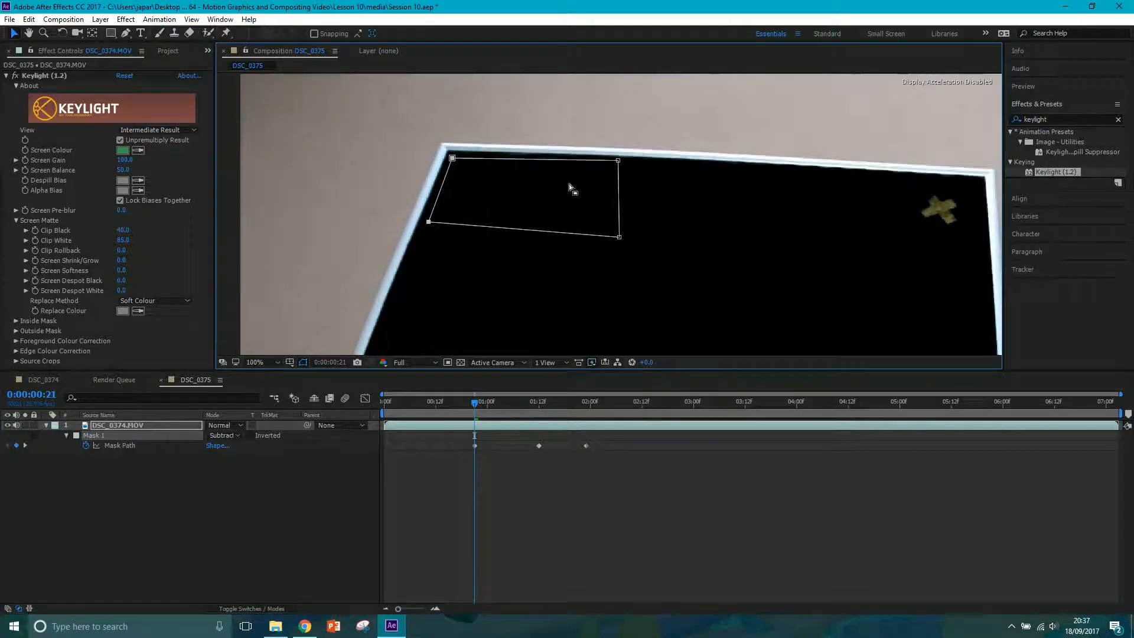
drag(621, 195, 614, 197)
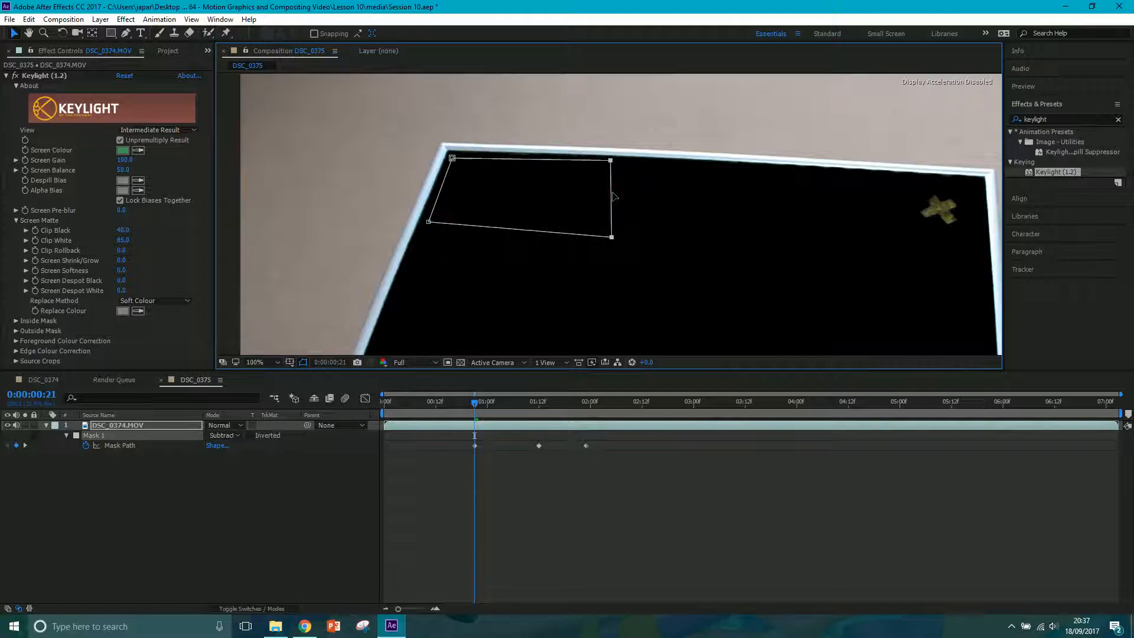
Keyframe Mask 1's path at 0:00:00:11 by nudging both side edges to match the table corner
drag(473, 403, 434, 407)
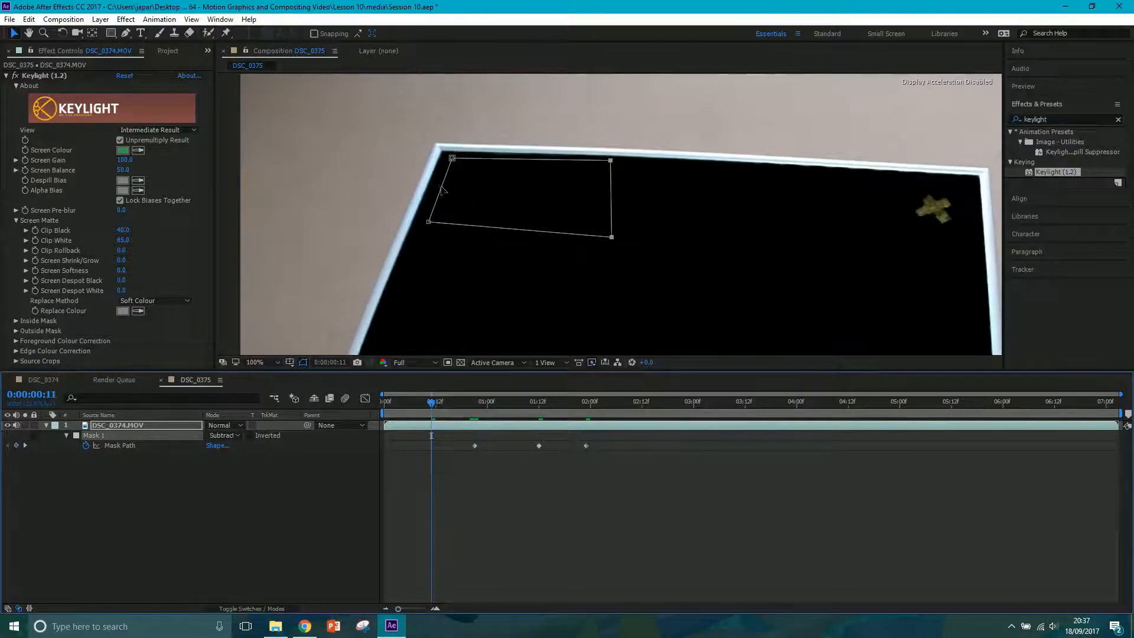
drag(444, 190, 440, 189)
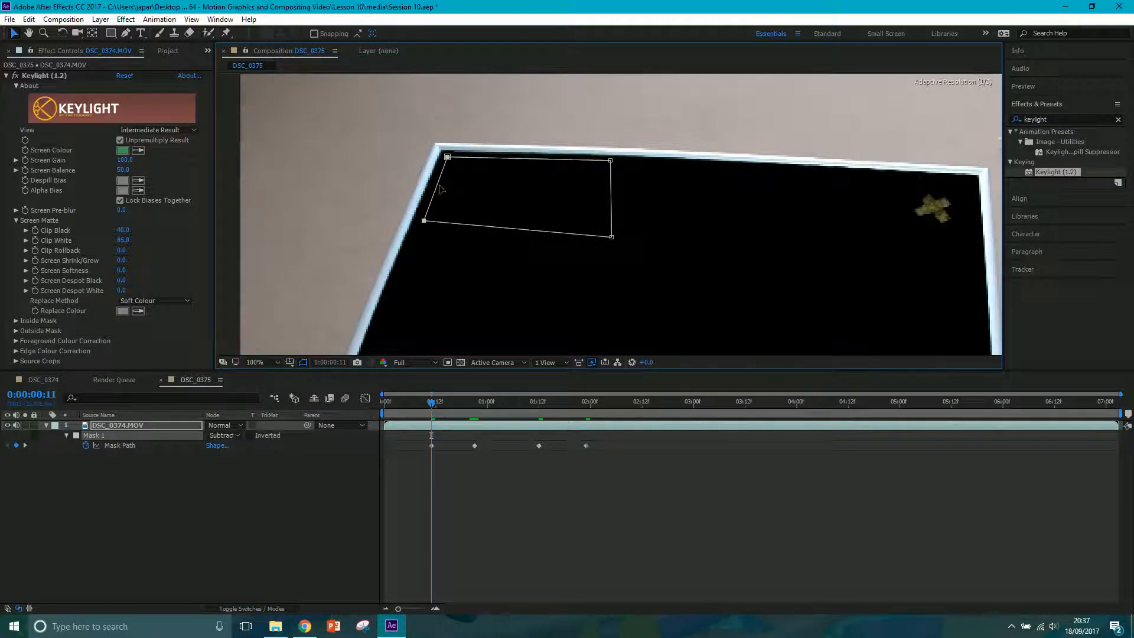
drag(612, 208, 610, 209)
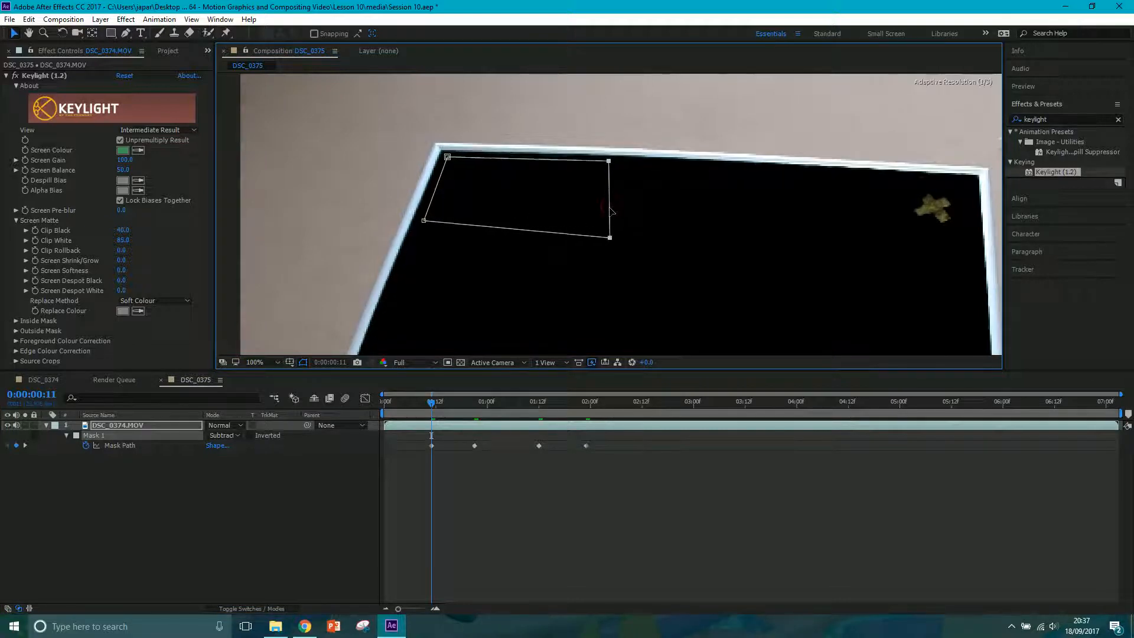
Keyframe Mask 1's path at 0:00:00:00 by shifting its left edge outward to match the table corner
drag(410, 399, 371, 405)
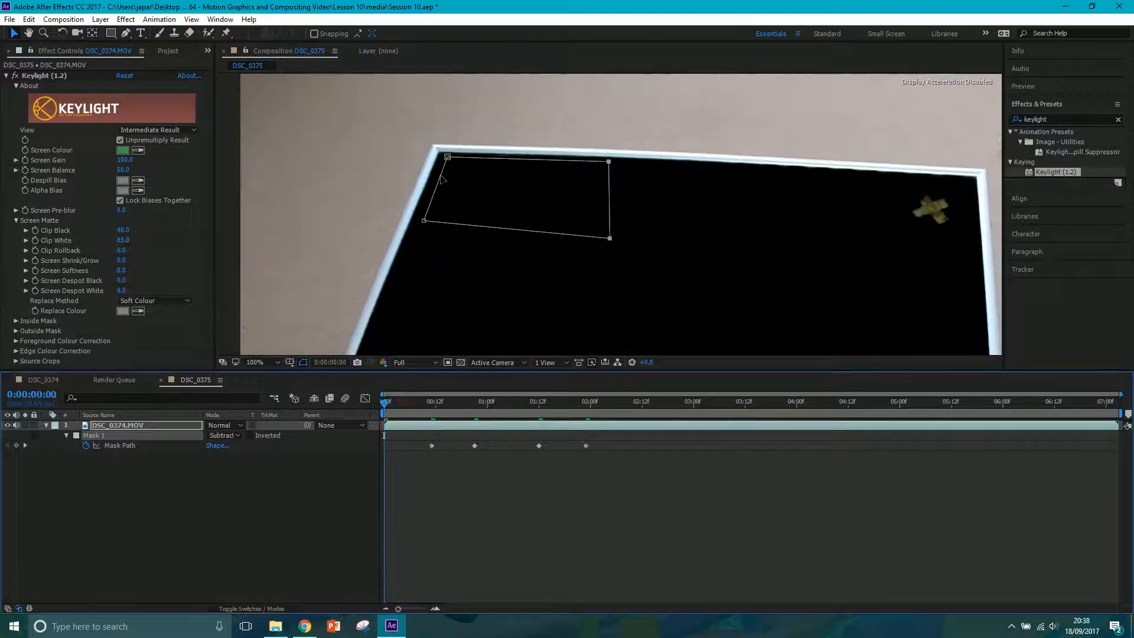
drag(440, 178, 435, 179)
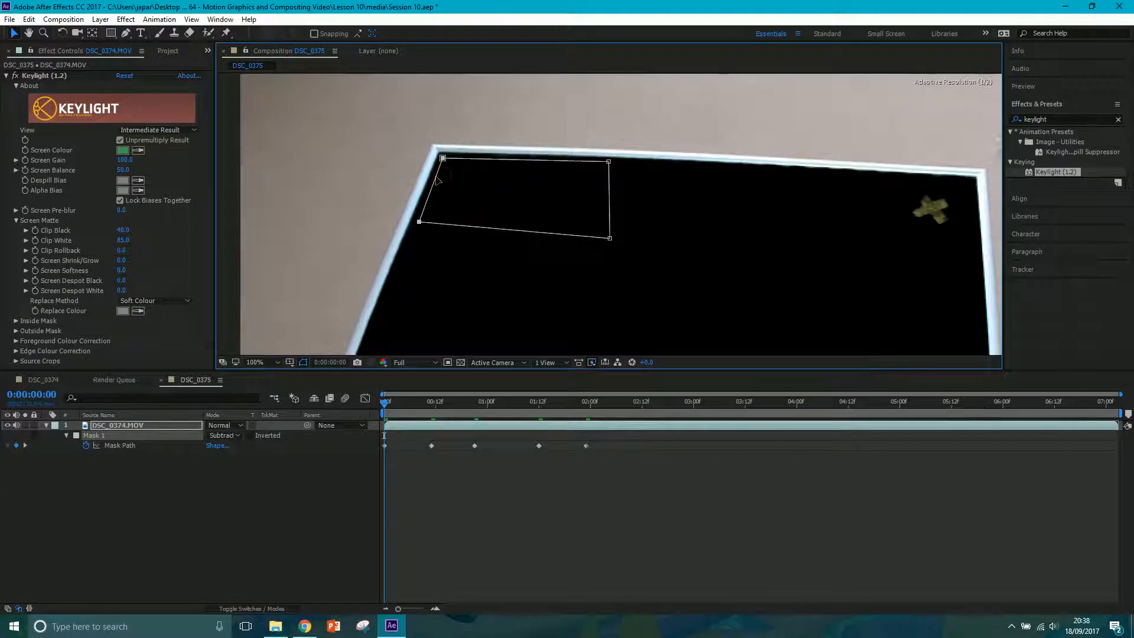
Keyframe Mask 1's path at 0:00:02:09 by moving its left edge inside the table frame and nudging the right edge
click(588, 405)
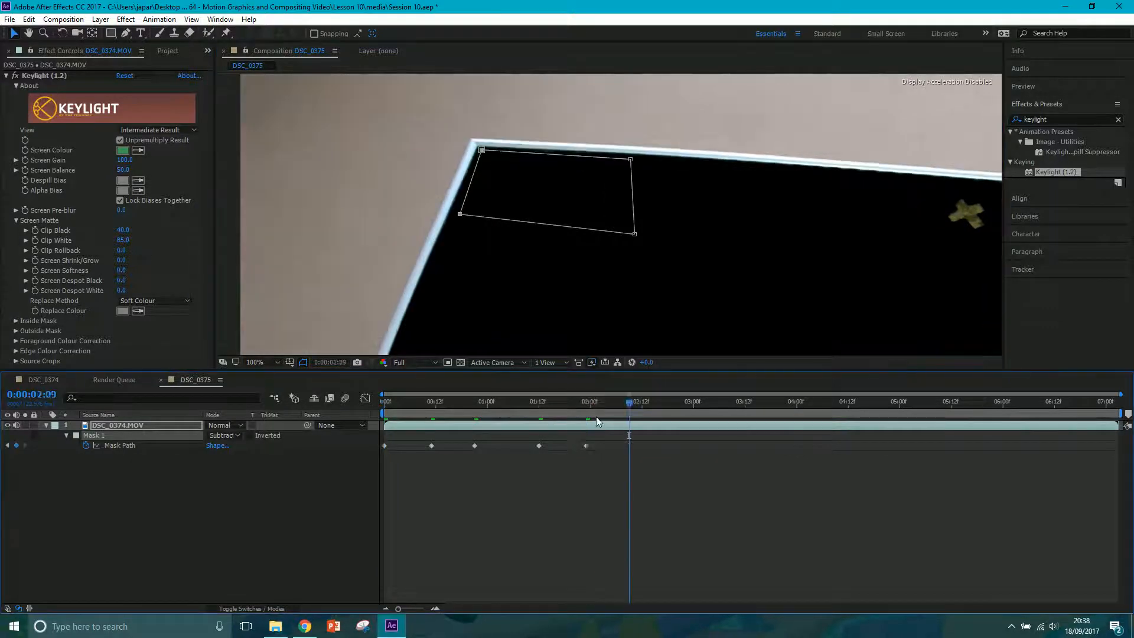
key(shift+Page_Down)
drag(477, 165, 493, 158)
mouse_move(480, 206)
mouse_down()
mouse_move(487, 216)
mouse_move(529, 207)
mouse_move(522, 177)
mouse_move(503, 180)
mouse_move(594, 180)
mouse_move(556, 168)
mouse_move(495, 175)
mouse_up()
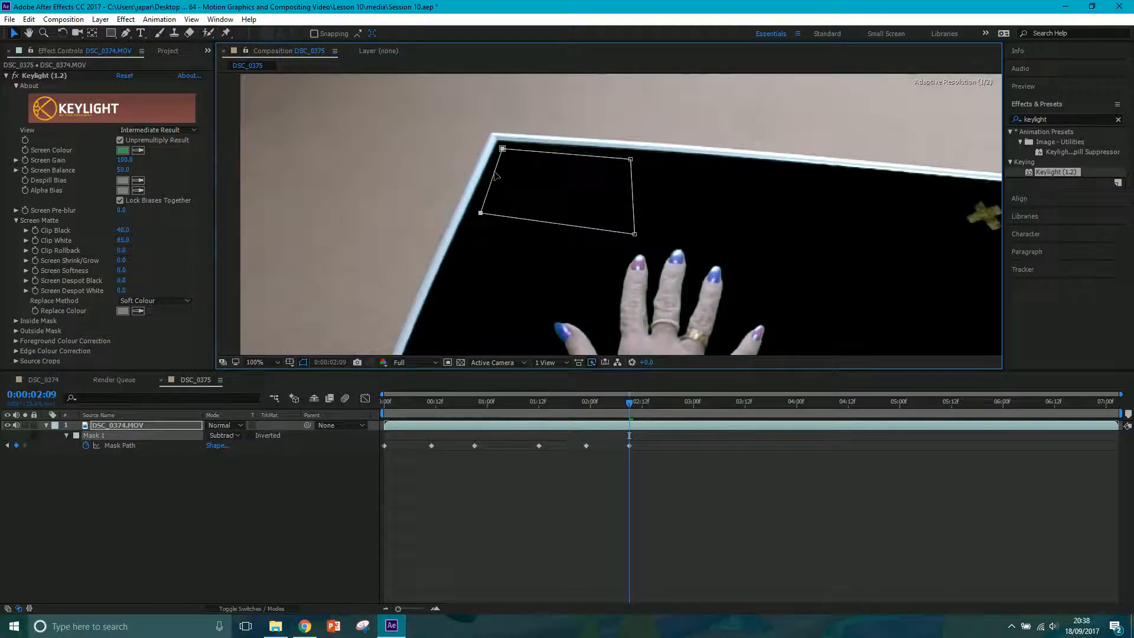
drag(633, 164, 631, 160)
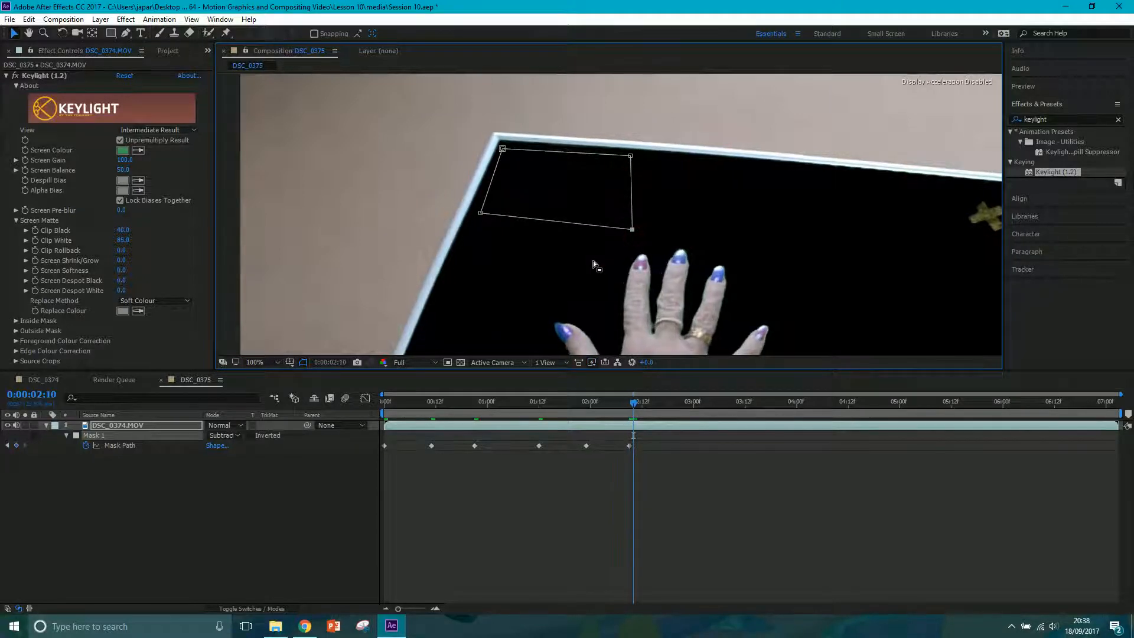
Keyframe Mask 1's path at 0:00:02:19 by repositioning its four points within the table's upper-left corner
key(shift+Page_Down)
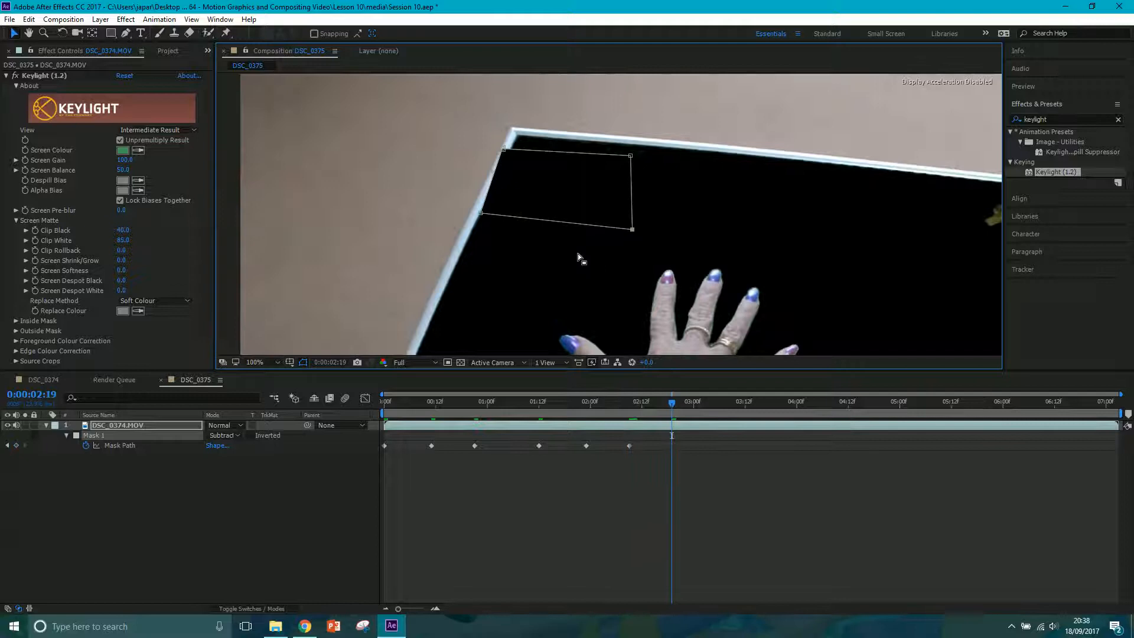
drag(504, 152, 518, 142)
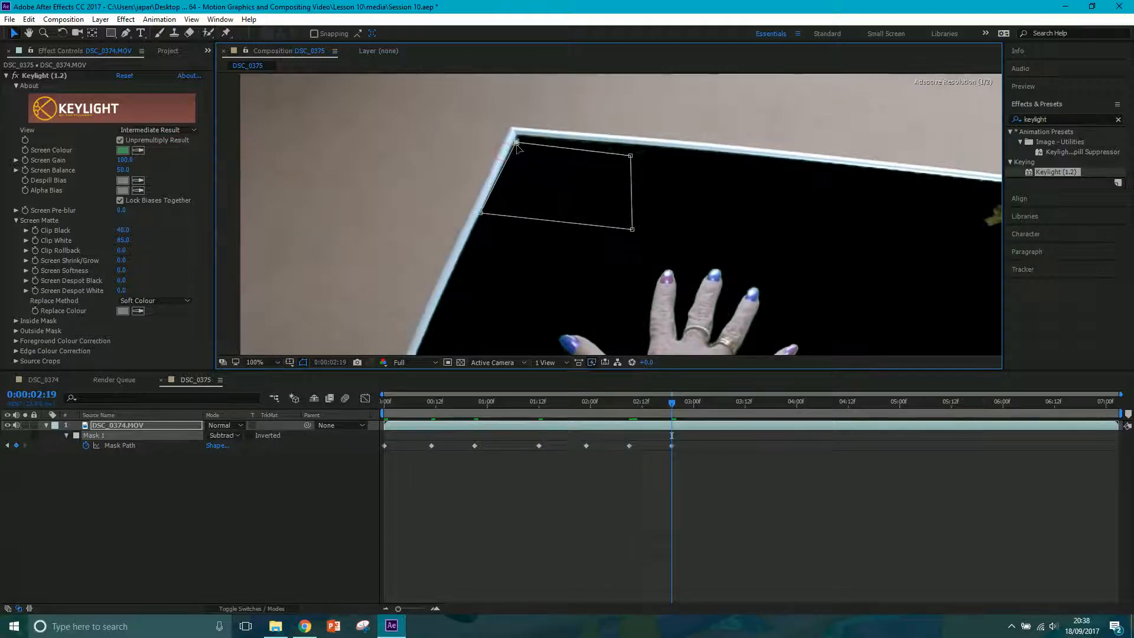
drag(482, 214, 491, 203)
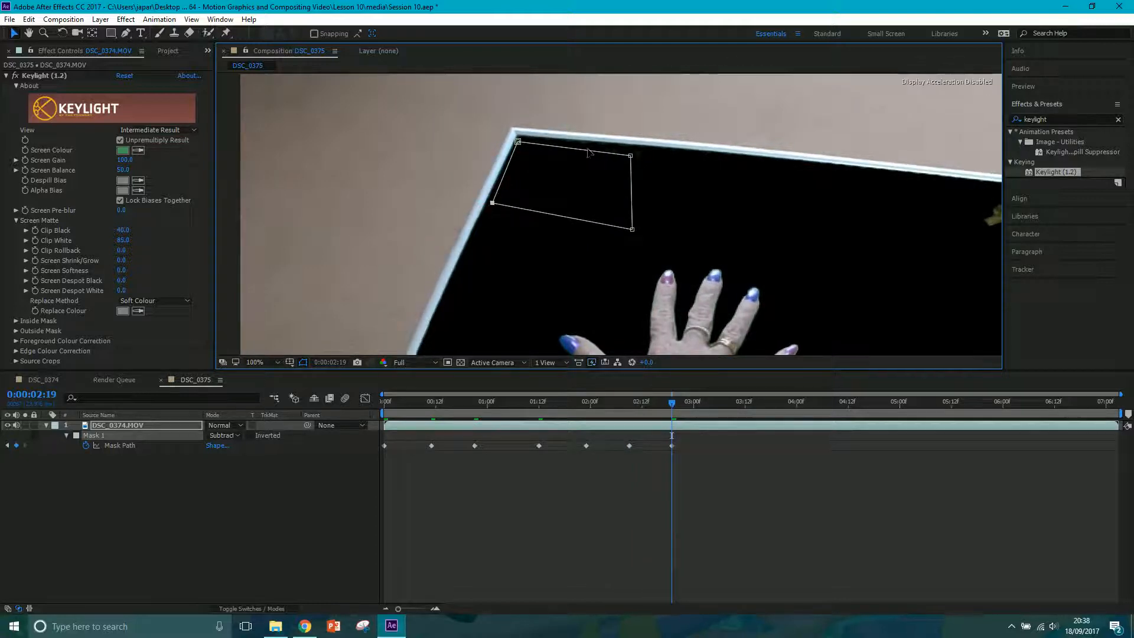
drag(631, 155, 641, 154)
drag(632, 230, 637, 223)
Keyframe Mask 1's path at 0:00:03:05 by shifting its left and right edges to follow the table corner
key(shift+Page_Down)
mouse_move(509, 161)
mouse_down()
mouse_move(519, 157)
mouse_move(484, 154)
mouse_move(524, 158)
mouse_up()
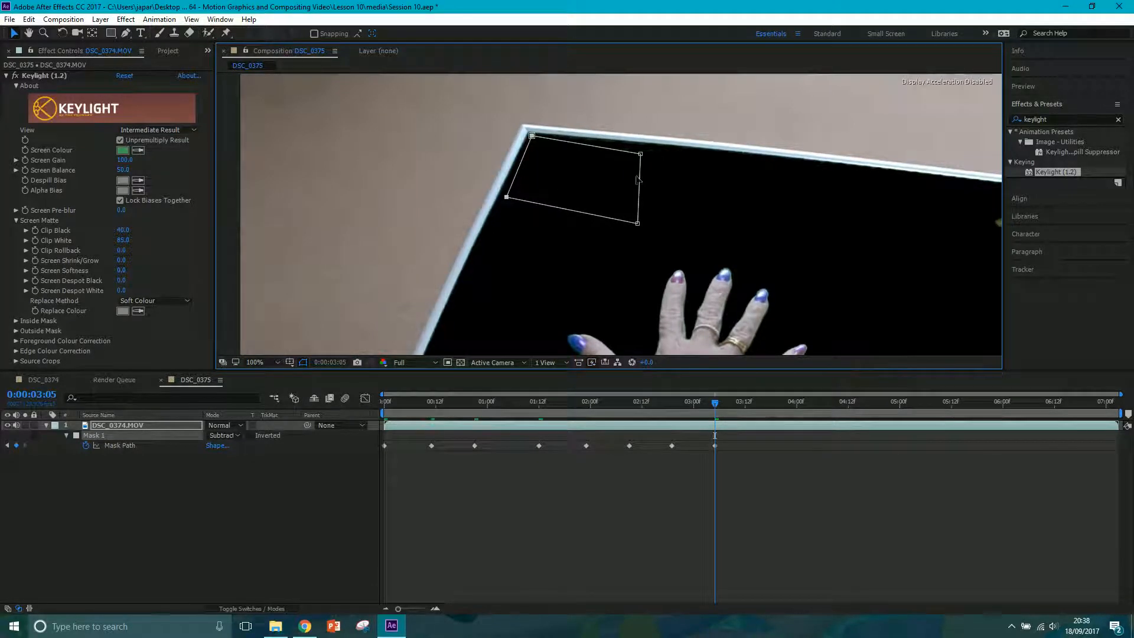
drag(643, 183, 650, 180)
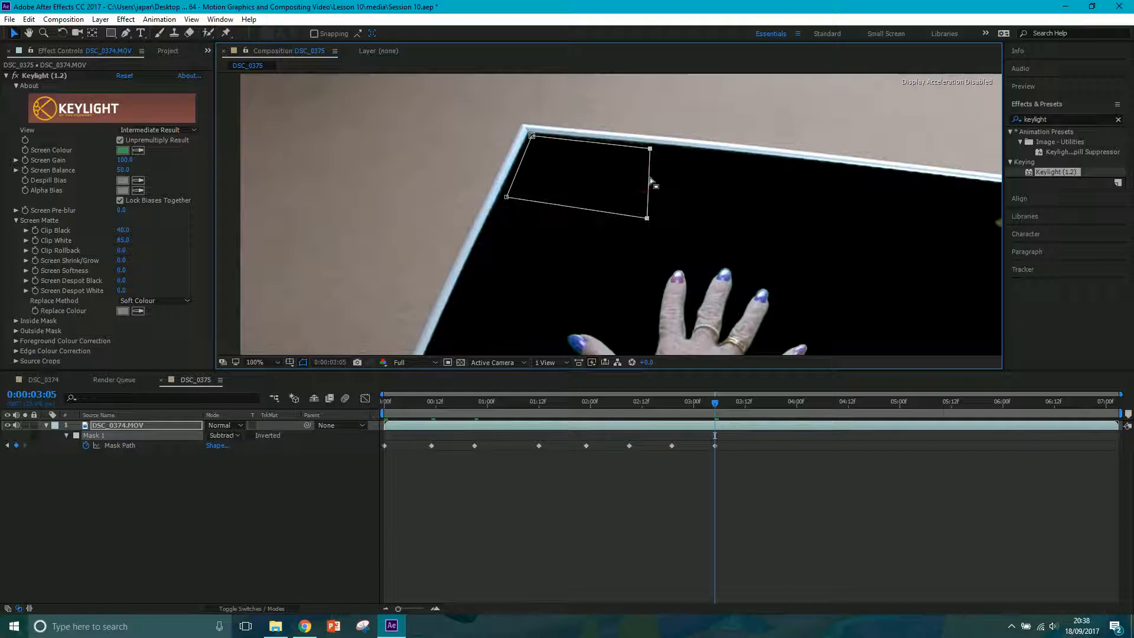
Keyframe Mask 1's path at 0:00:03:15 by nudging both side edges to stay inside the table frame
key(space)
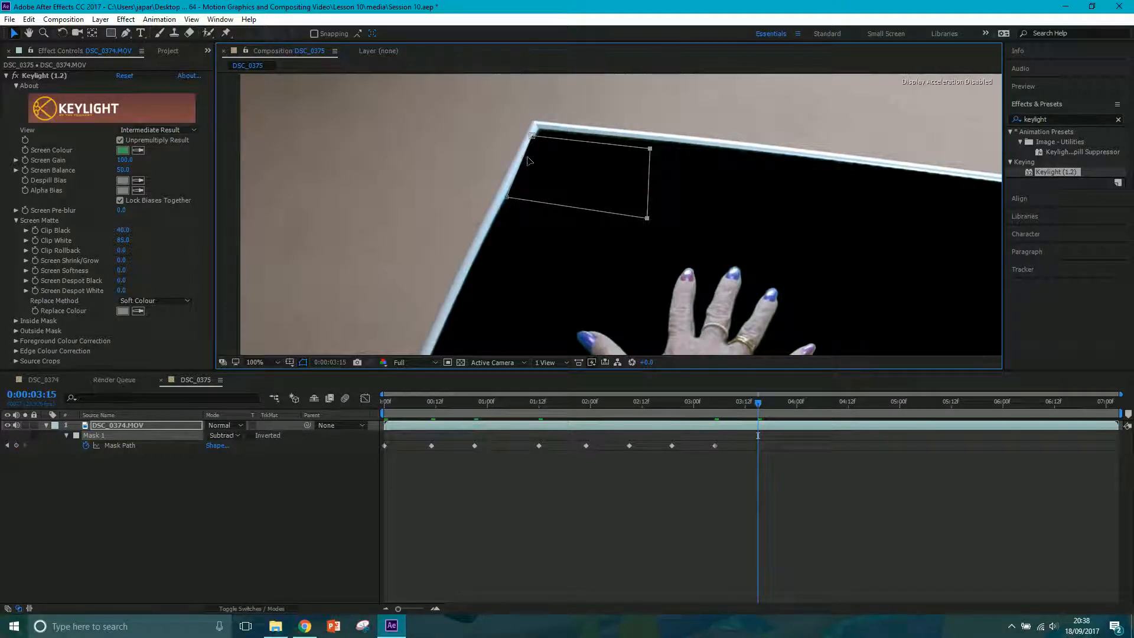
drag(527, 160, 536, 158)
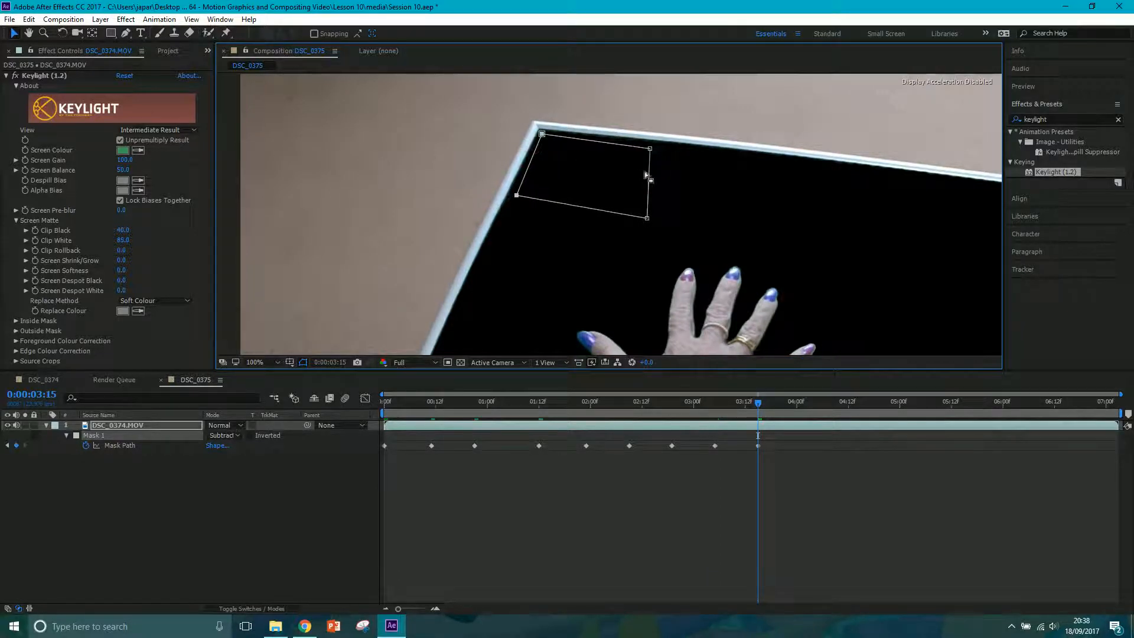
drag(648, 184, 649, 181)
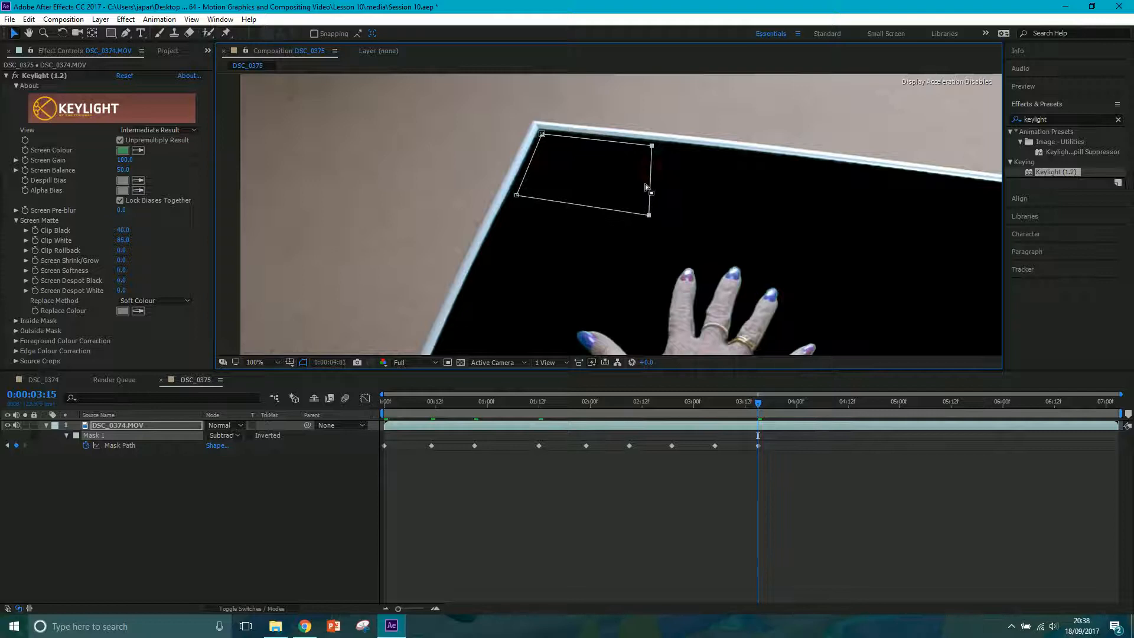
Keyframe Mask 1's path at 0:00:04:01 by moving its left edge inside the frame and slightly adjusting the right edge
key(shift+Page_Down)
mouse_move(537, 151)
mouse_down()
mouse_move(621, 171)
mouse_move(592, 178)
mouse_move(544, 164)
mouse_up()
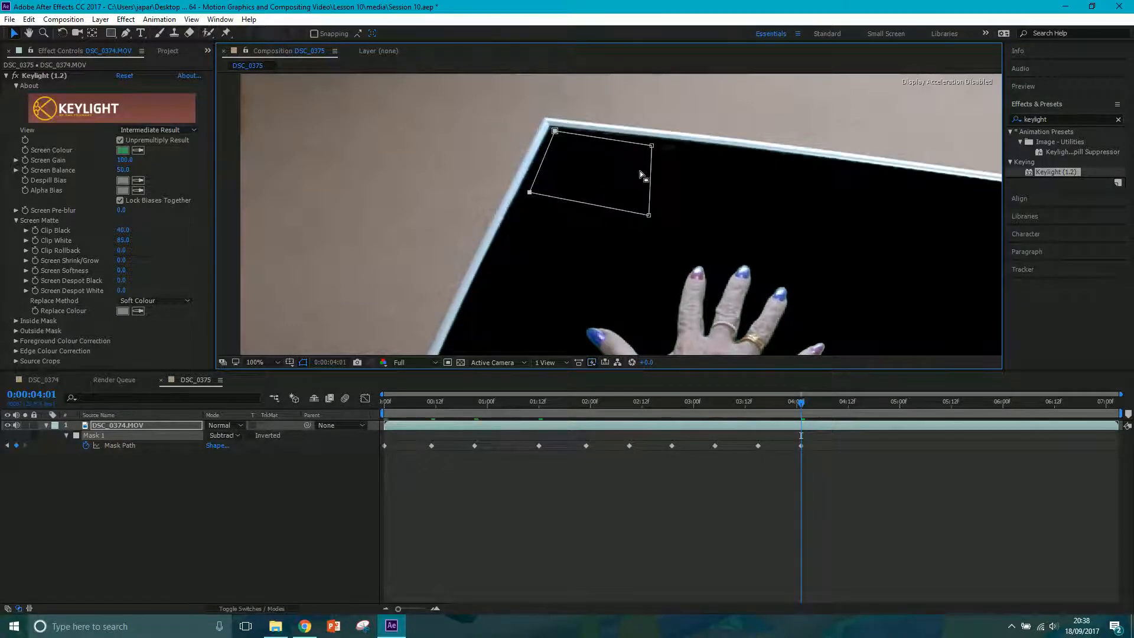
drag(650, 177, 651, 177)
Keyframe Mask 1's path at 0:00:04:21 by realigning its left points and upper-right point with the table corner
key(shift+Page_Down)
key(shift+Page_Down)
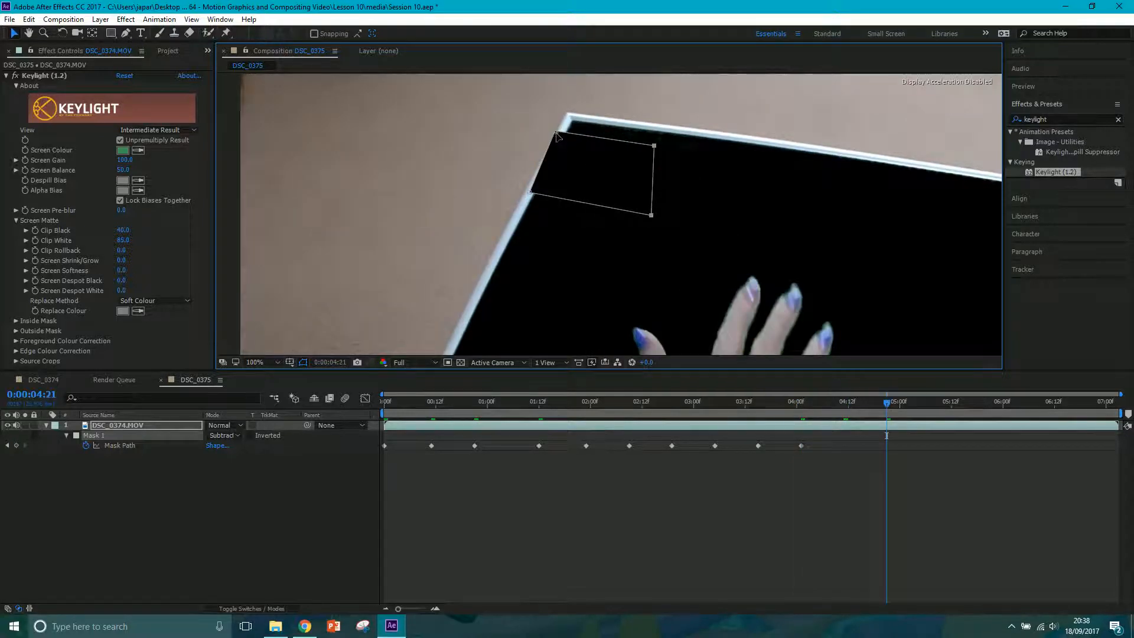
drag(557, 134, 574, 129)
mouse_move(533, 193)
mouse_down()
mouse_move(686, 142)
mouse_move(576, 168)
mouse_move(549, 194)
mouse_up()
drag(573, 127, 575, 128)
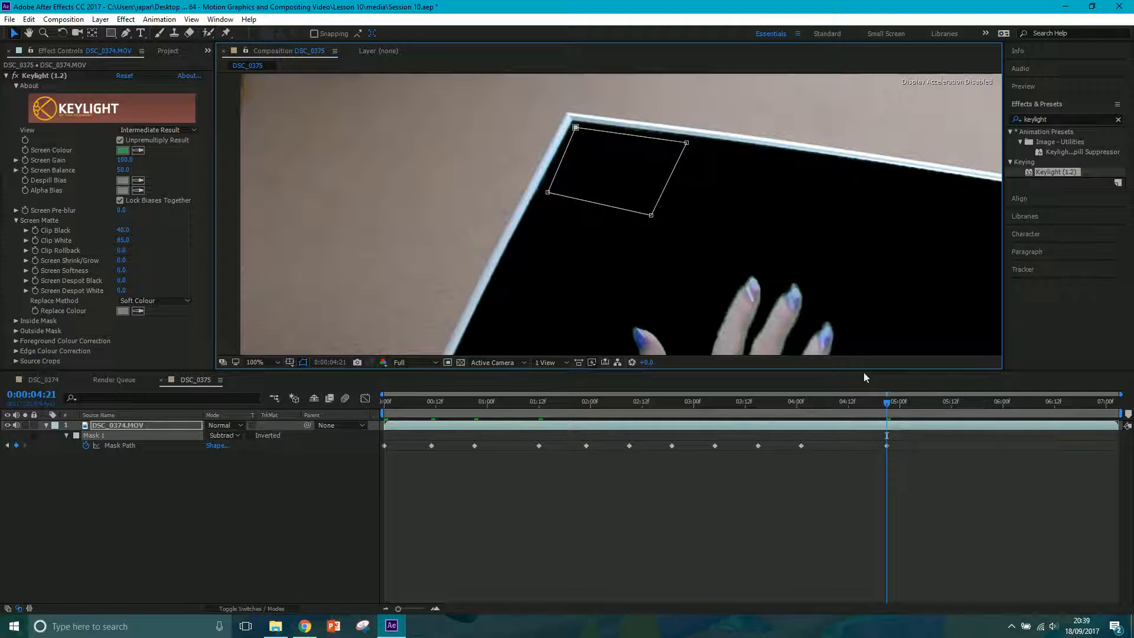
Keyframe Mask 1's path at 0:00:05:17 by moving all four points to follow the table's upper-left corner
drag(907, 403, 972, 402)
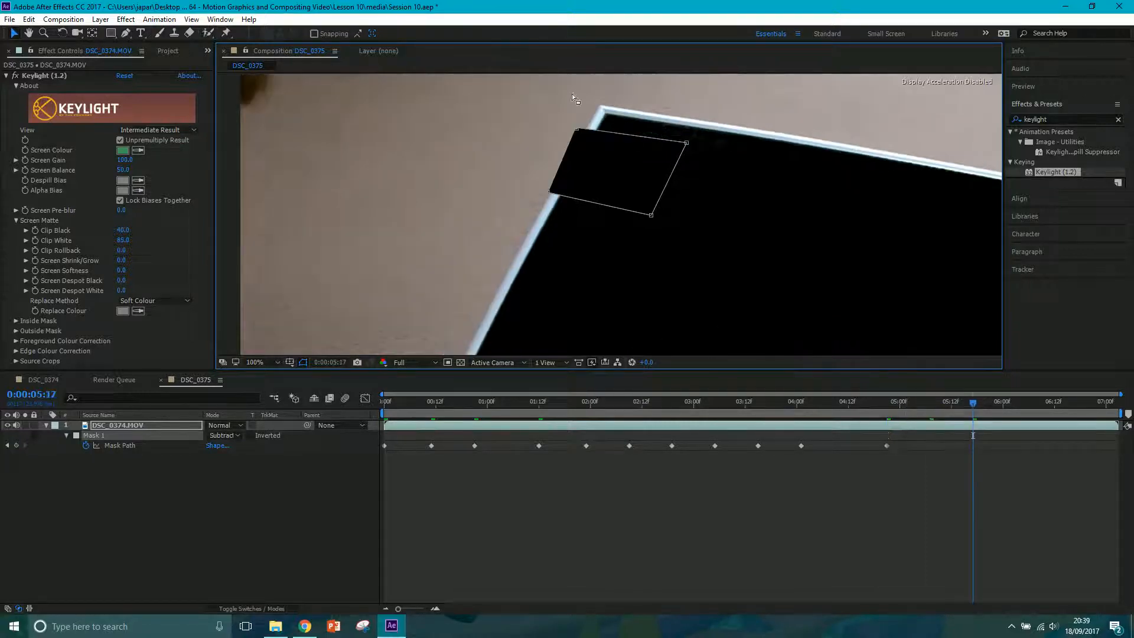
drag(576, 124, 602, 112)
drag(543, 185, 568, 194)
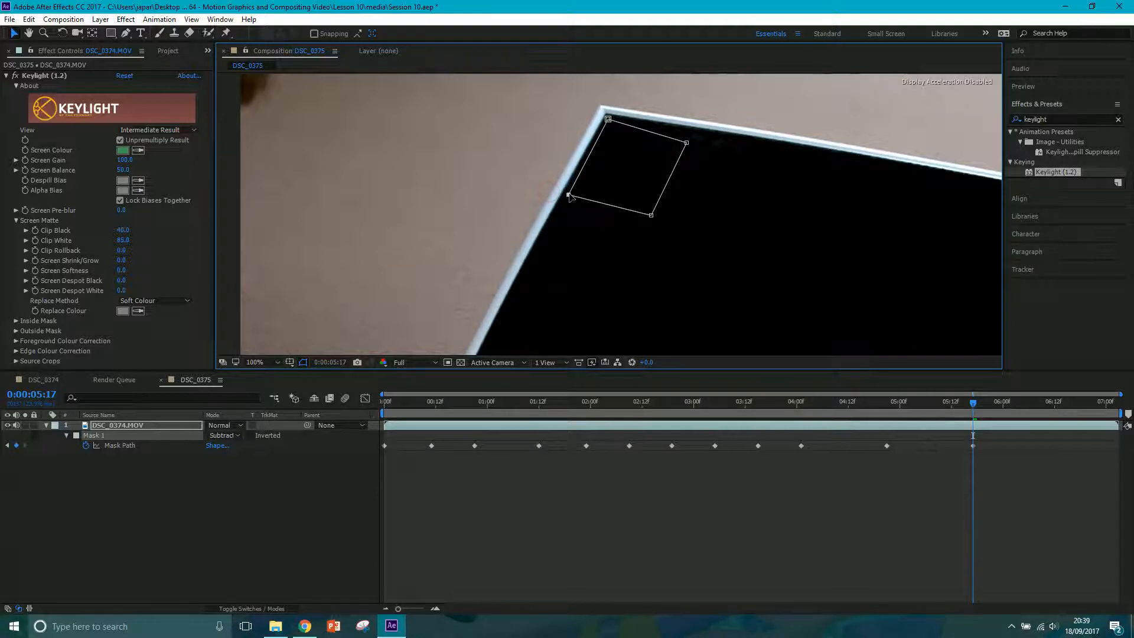
drag(686, 143, 732, 142)
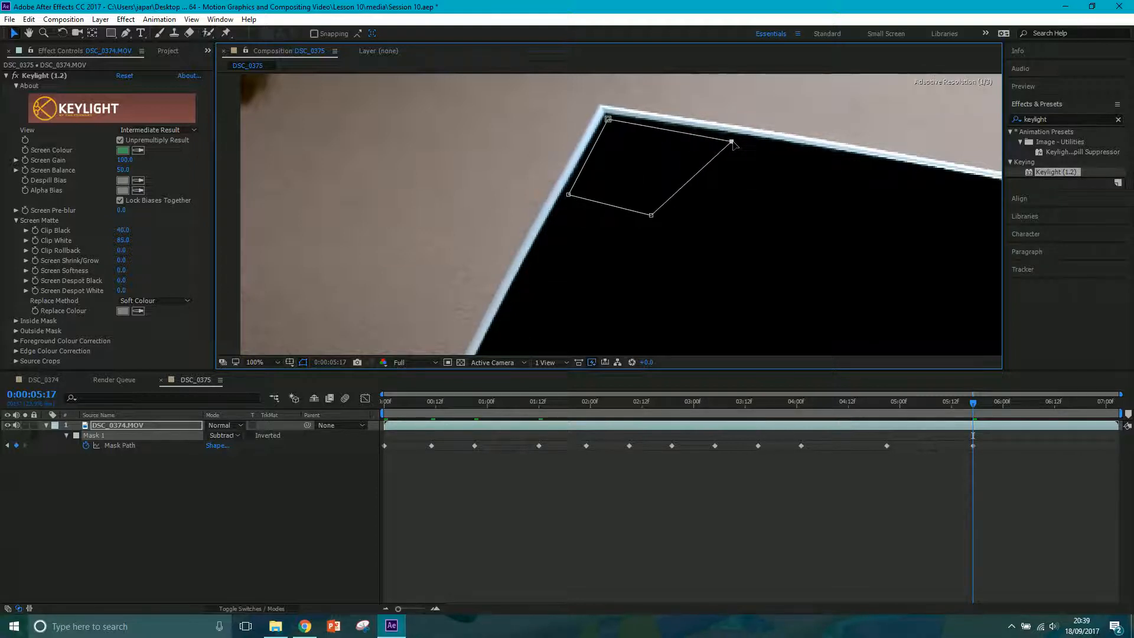
drag(651, 216, 684, 215)
Keyframe Mask 1's path at 0:00:06:13 by shifting its left edge and both right points along with the table corner
key(shift+Page_Down)
key(shift+Page_Down)
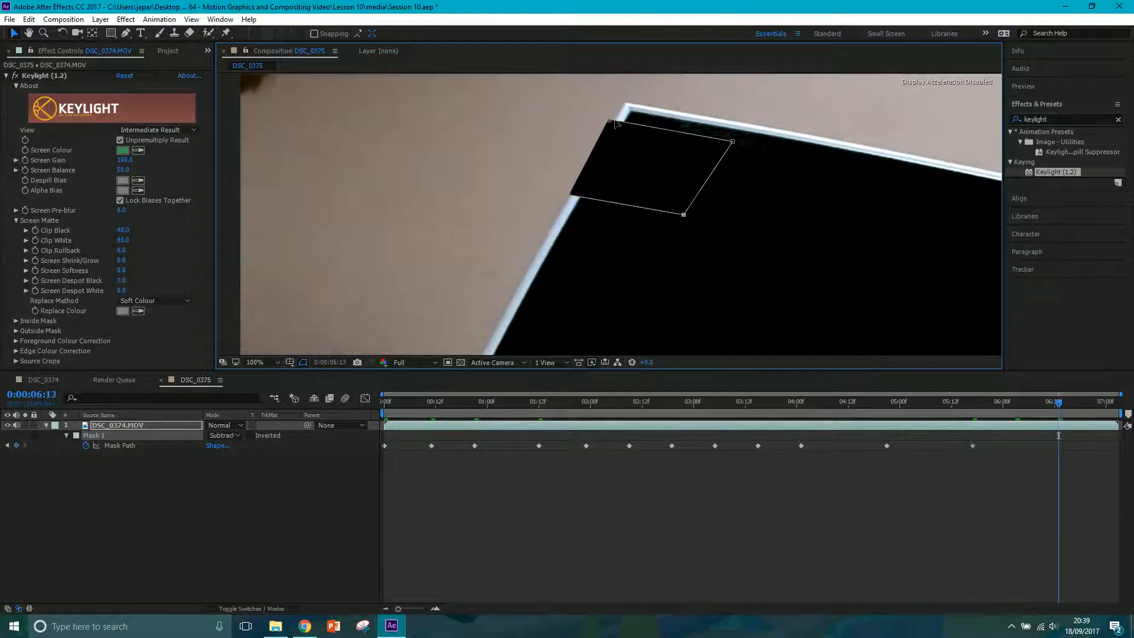
drag(616, 139, 634, 134)
drag(734, 144, 764, 142)
drag(683, 216, 715, 220)
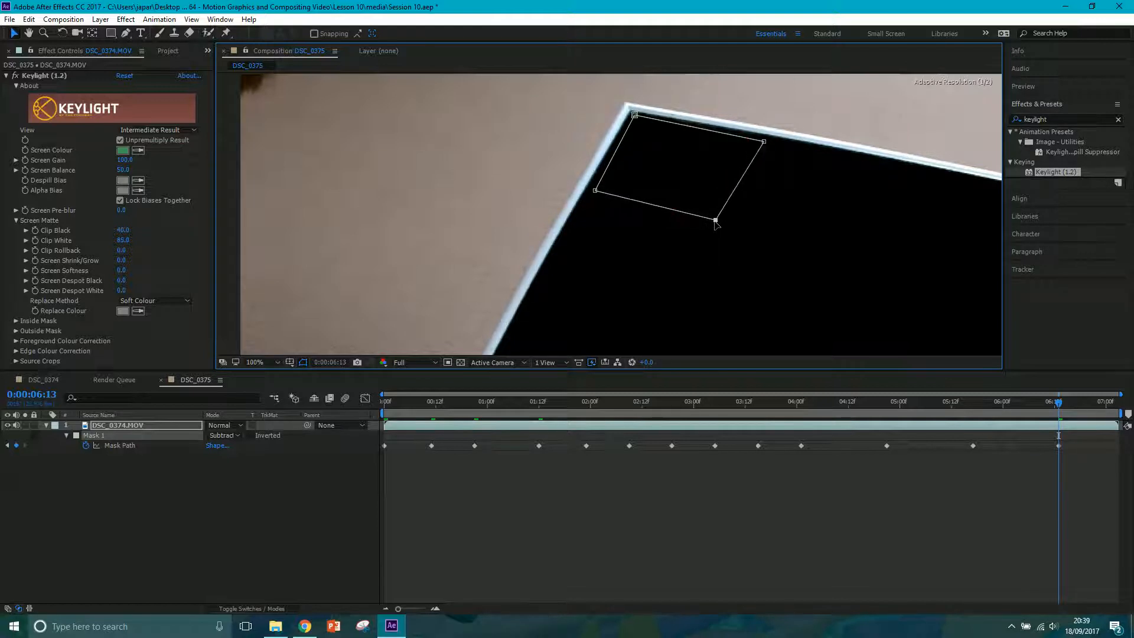
Keyframe Mask 1's path on the clip's last frame, 0:00:07:02, by refitting its four points to the table corner
key(shift+Page_Down)
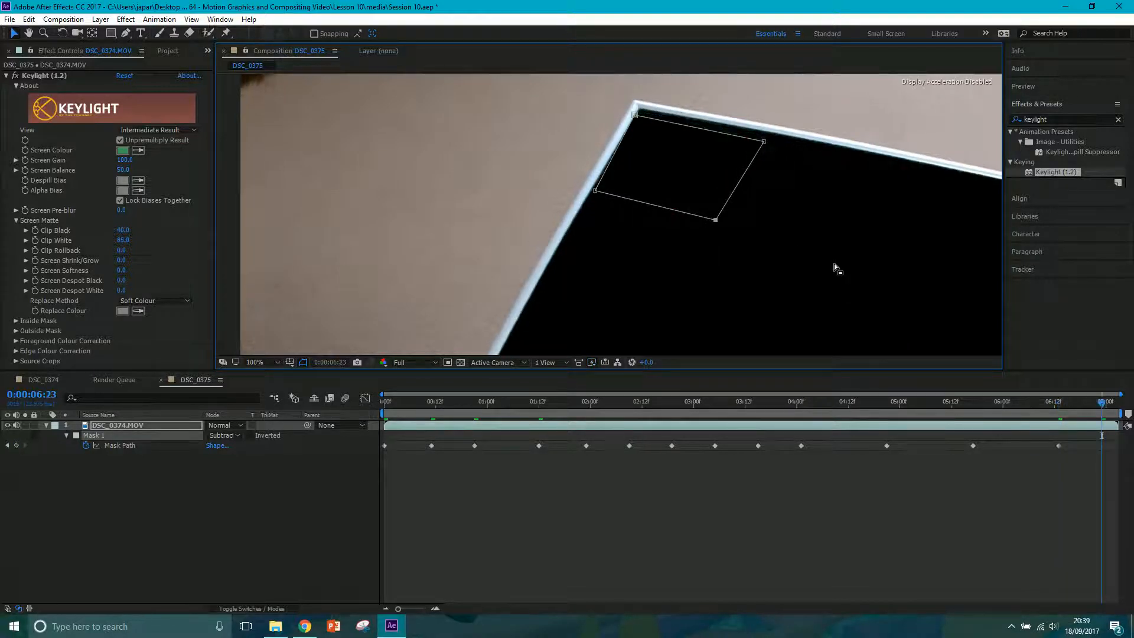
key(shift+Page_Down)
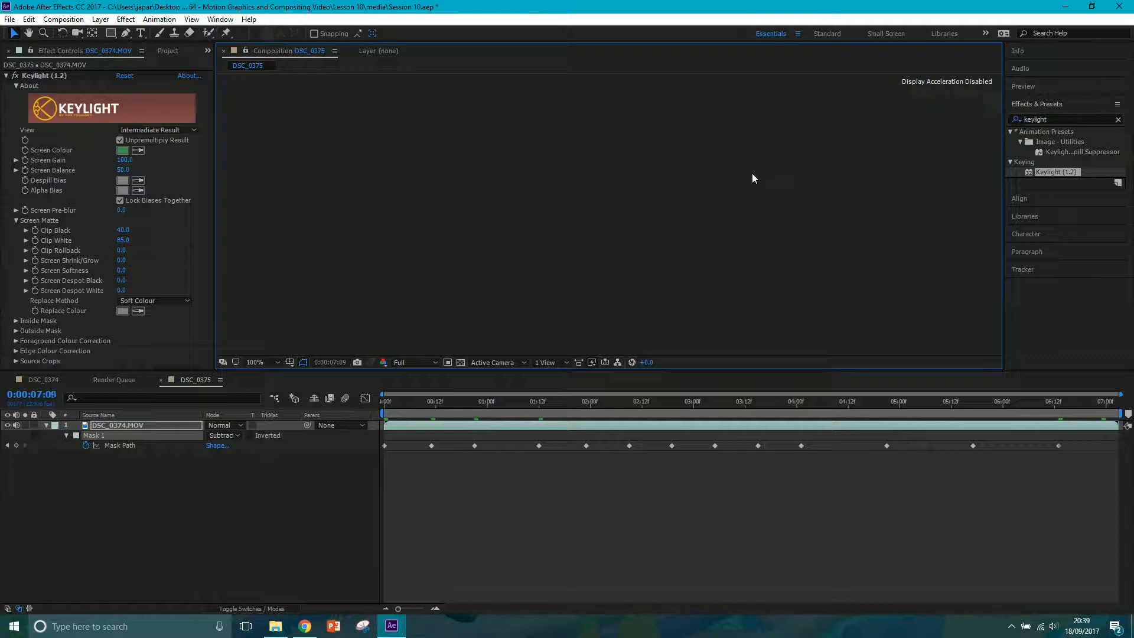
key(Page_Up)
key(Page_Up)
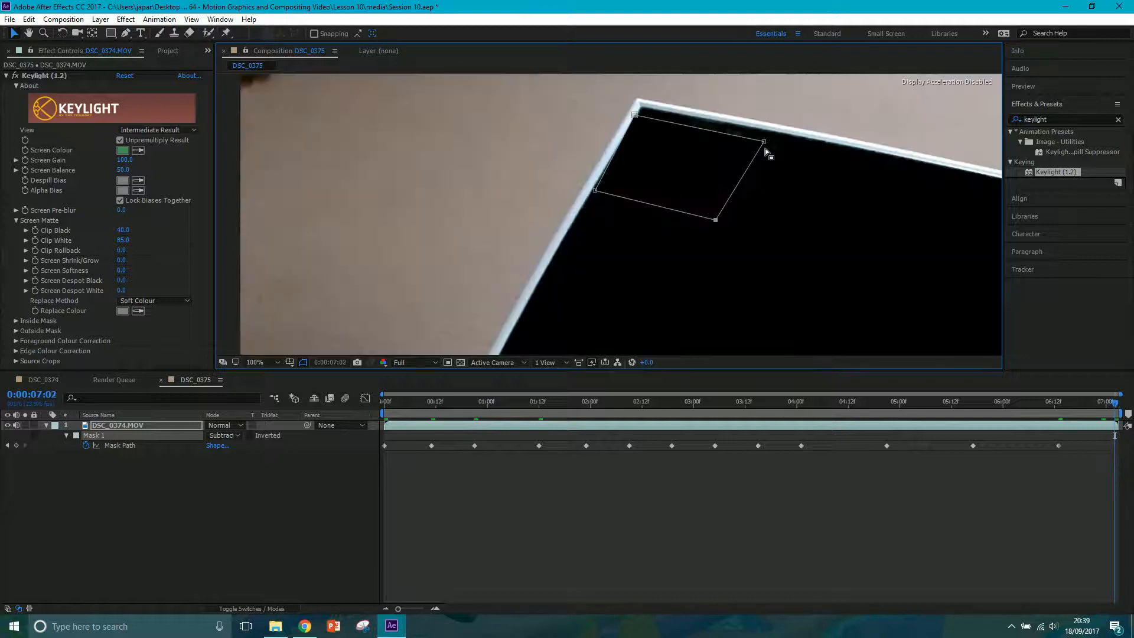
drag(635, 115, 646, 113)
drag(596, 191, 599, 190)
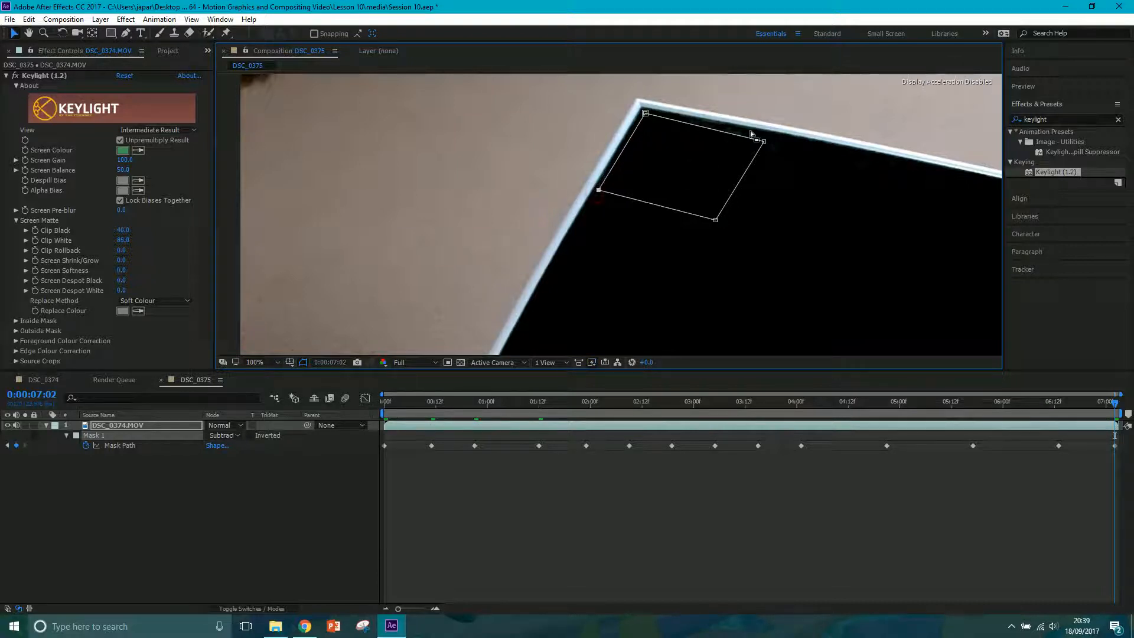
drag(763, 143, 779, 143)
click(718, 220)
key(shift+Right)
key(shift+Right)
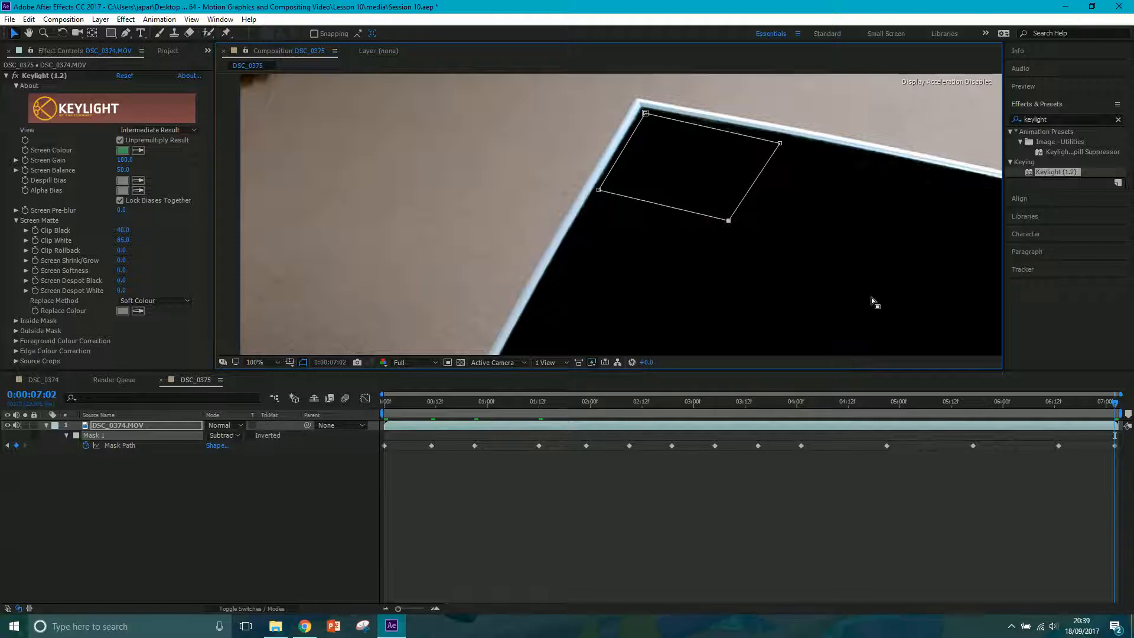
At 0:00:05:06, draw a closed four-point mask around the tape cross in the table's lower-right corner with the Pen tool
click(850, 402)
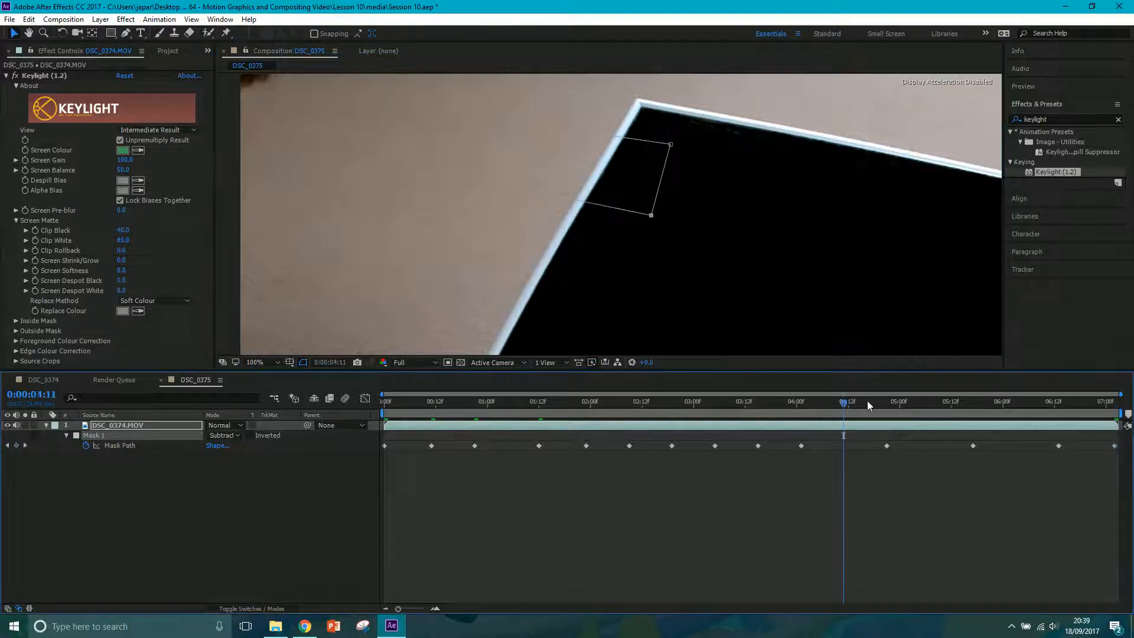
click(928, 400)
scroll(779, 258, down, 2)
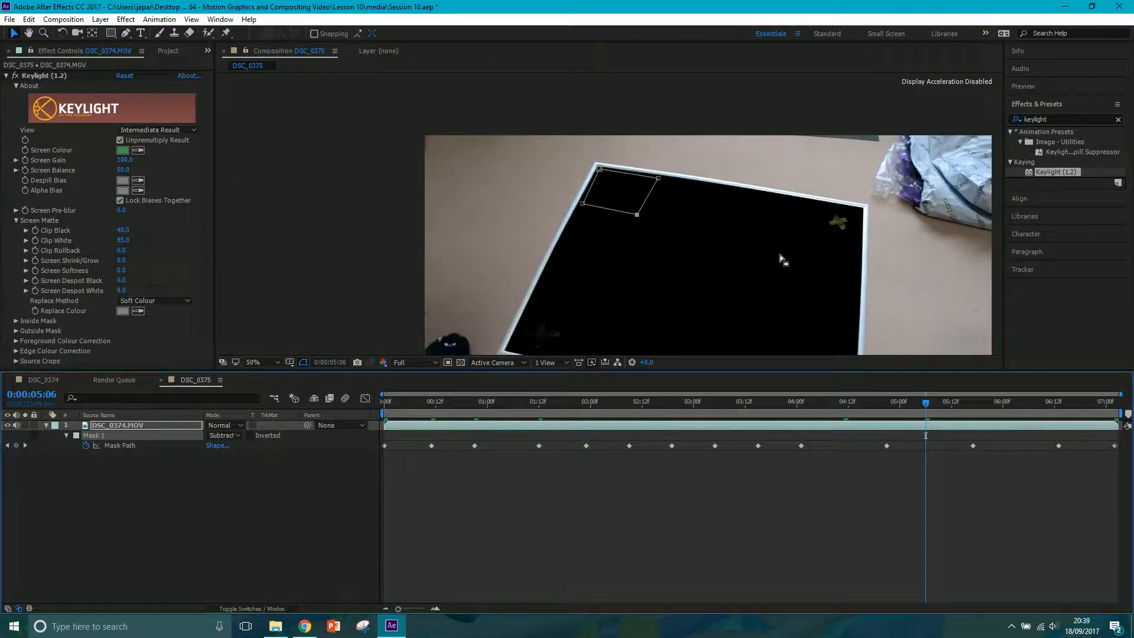
drag(796, 243, 749, 185)
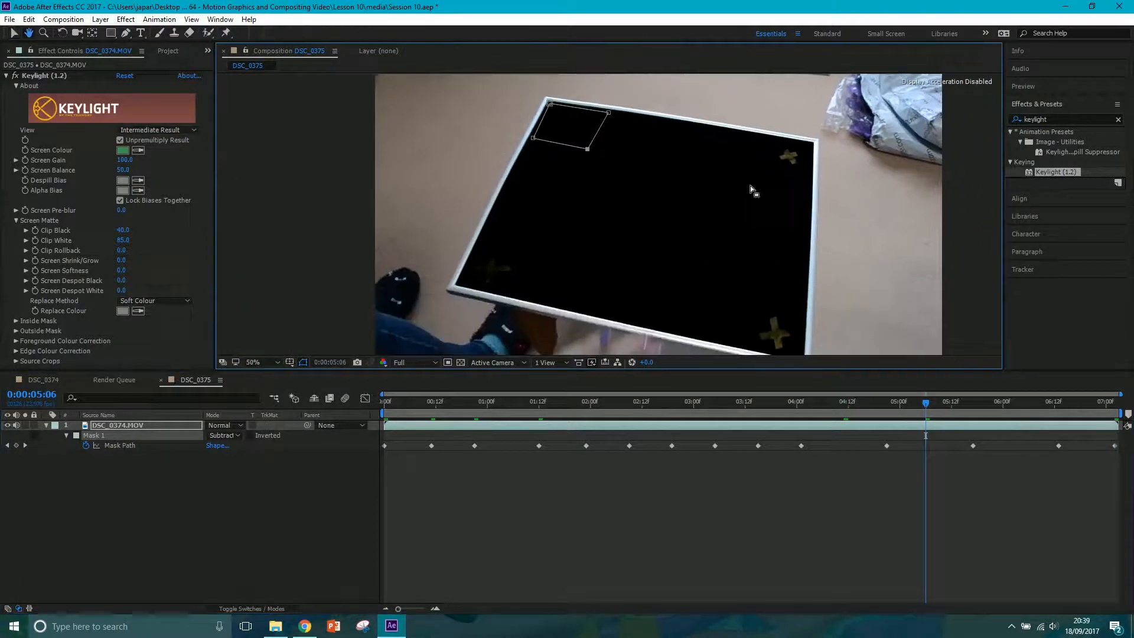
click(125, 33)
scroll(784, 195, up, 2)
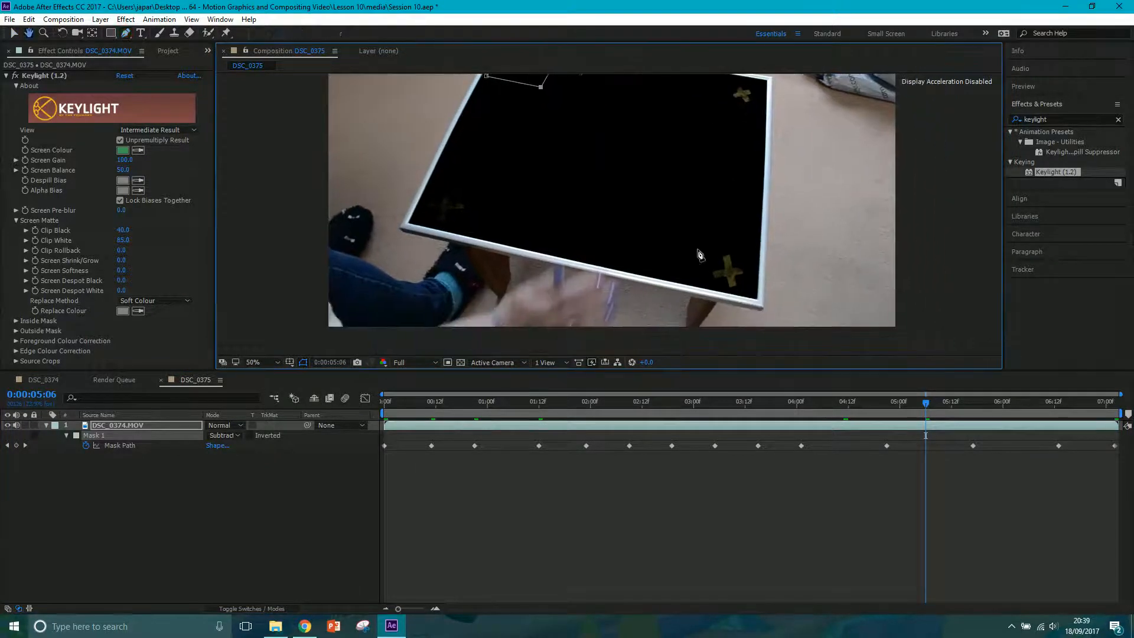
click(742, 202)
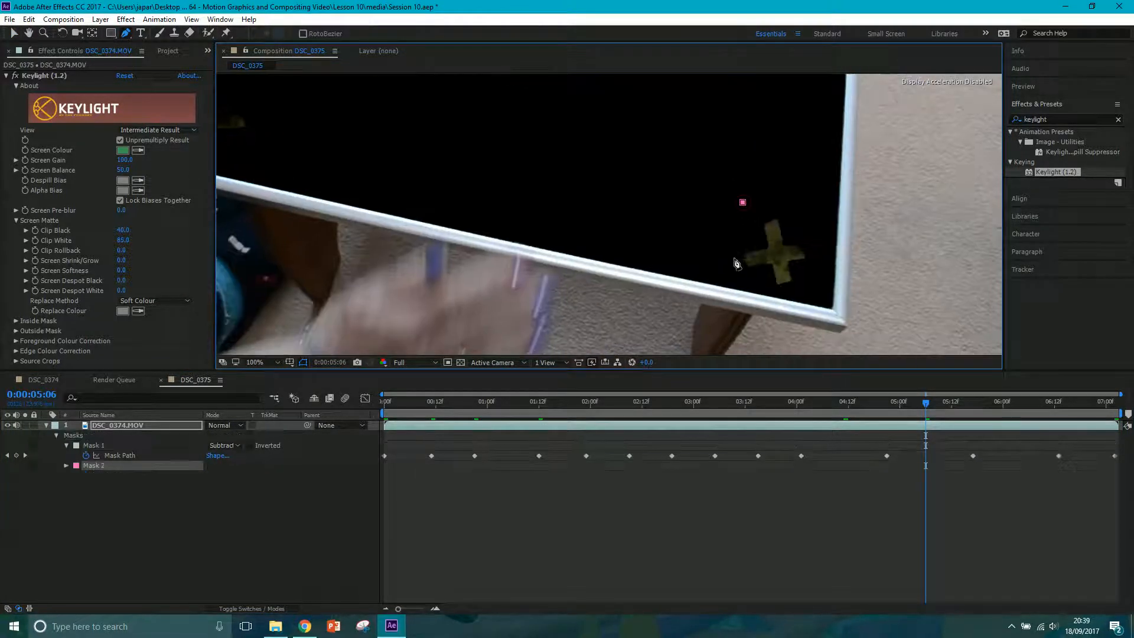
click(724, 279)
click(819, 300)
click(825, 210)
click(742, 202)
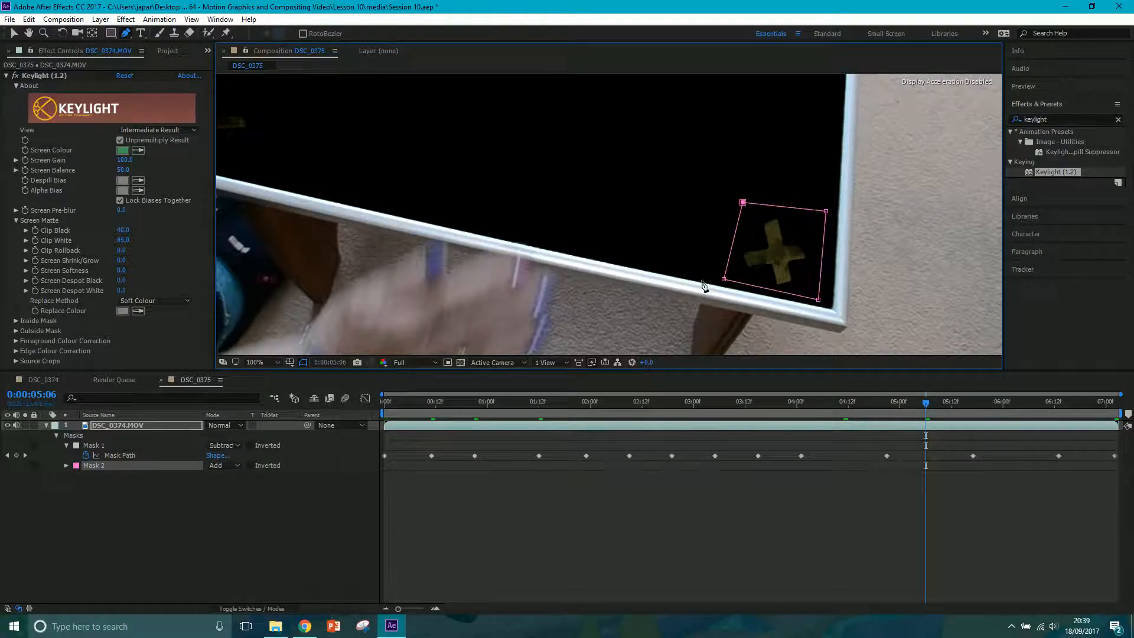
Set Mask 2 to Subtract and start keyframing its Mask Path at 0:00:05:06
click(219, 465)
click(230, 505)
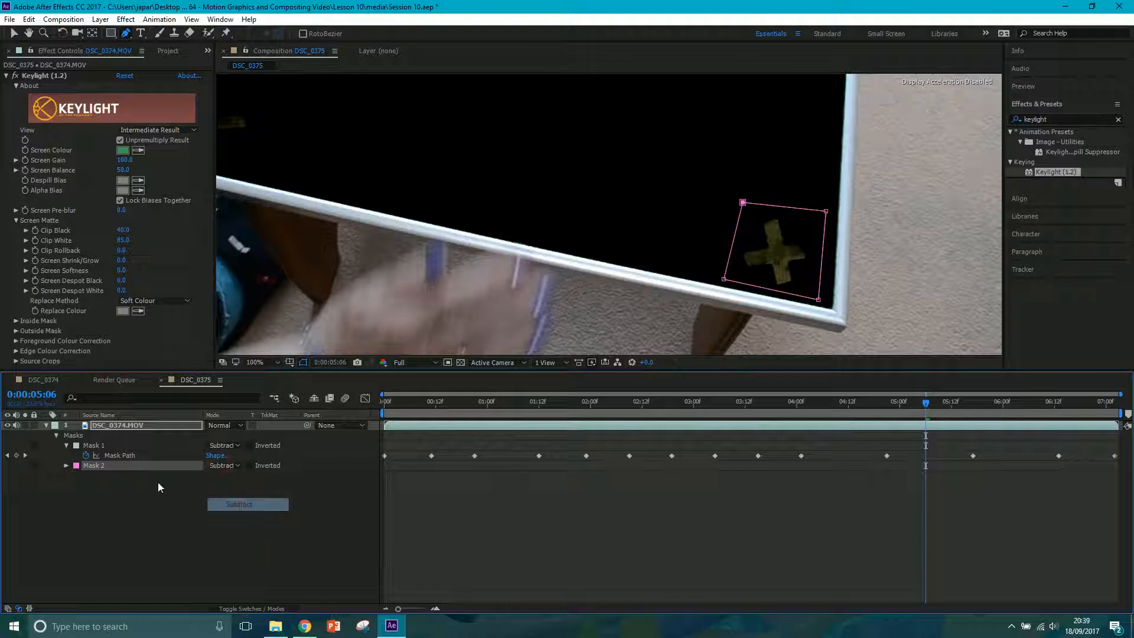
click(66, 466)
click(86, 476)
Keyframe Mask 2's path at 0:00:04:20 by moving the whole mask slightly up and left to follow the table corner
key(shift+Page_Up)
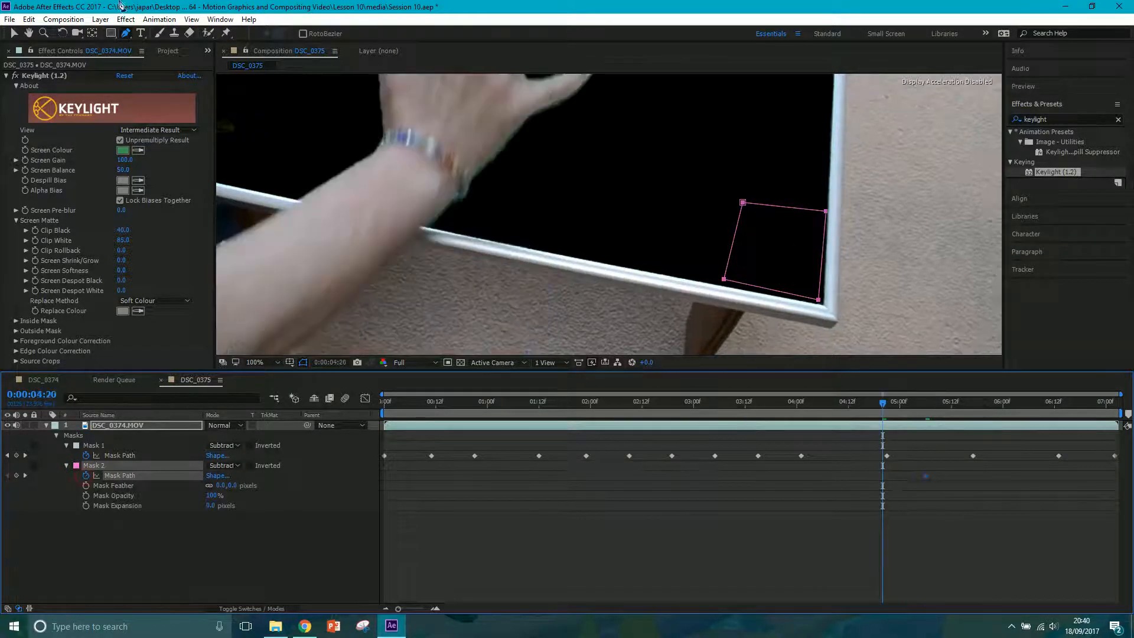
click(12, 35)
drag(738, 232, 736, 228)
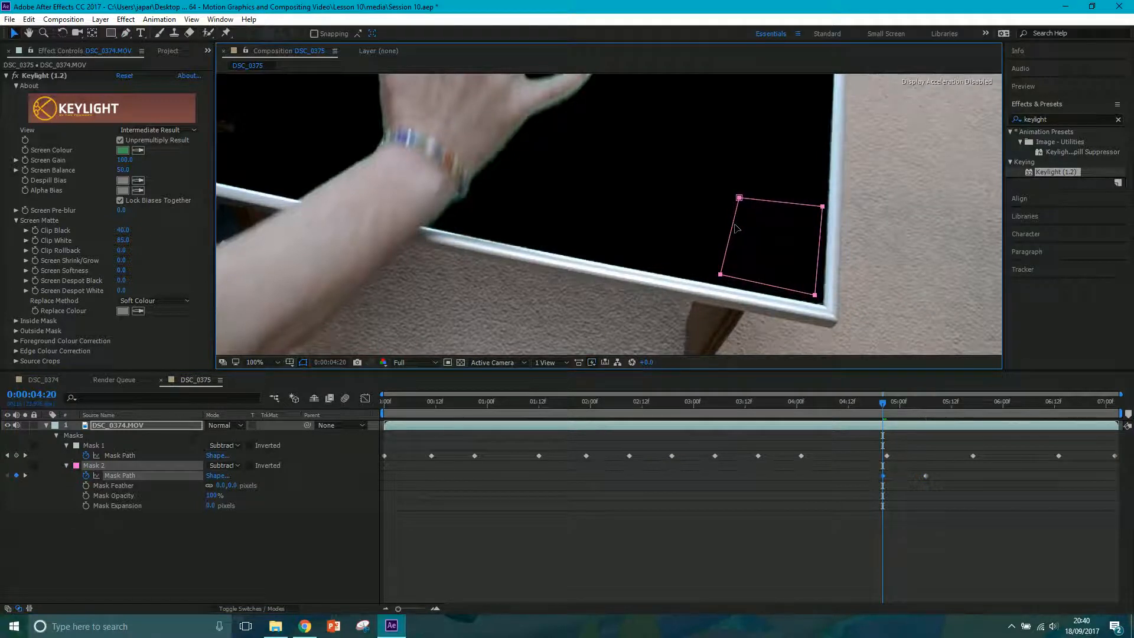
click(1009, 627)
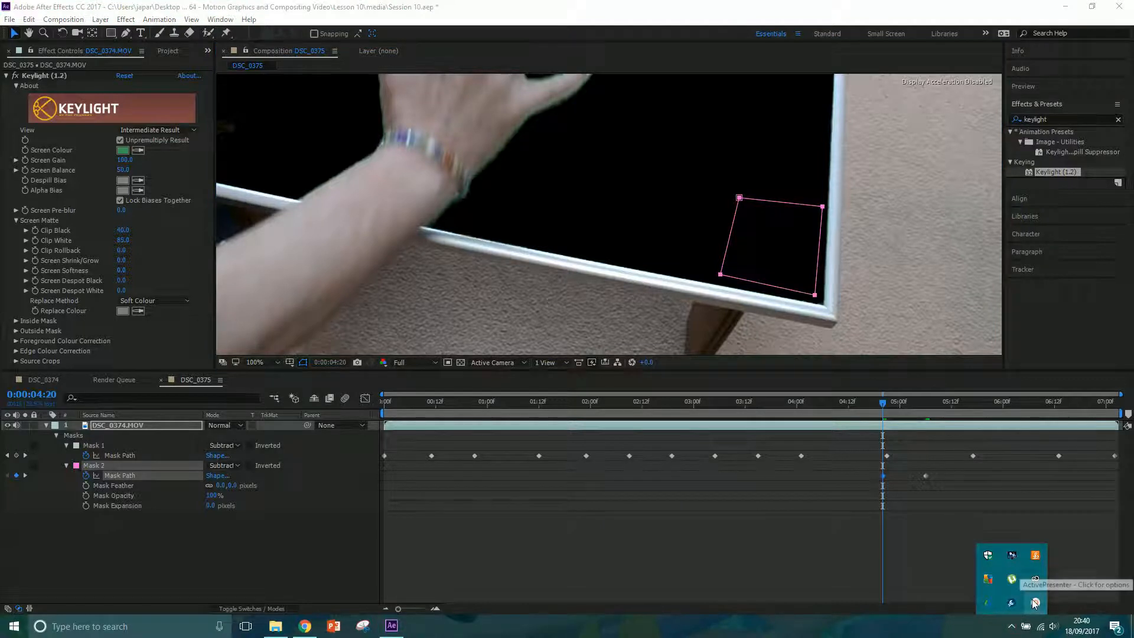
click(1038, 603)
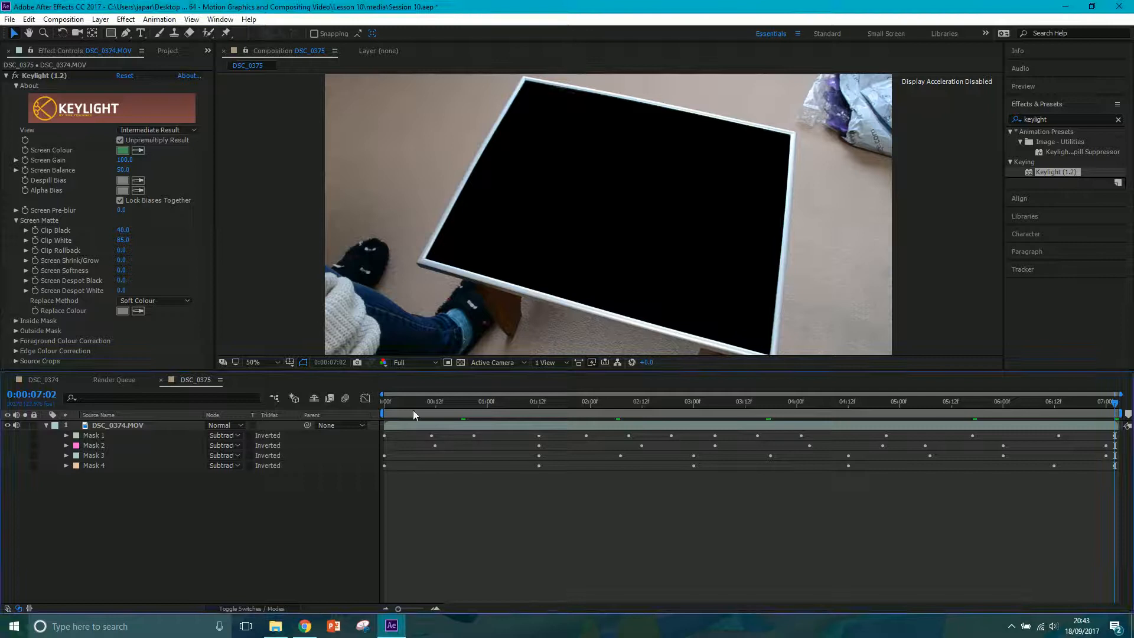
Preview the keyed clip from the start and check all four corner masks around 0:00:00:13
click(391, 403)
key(space)
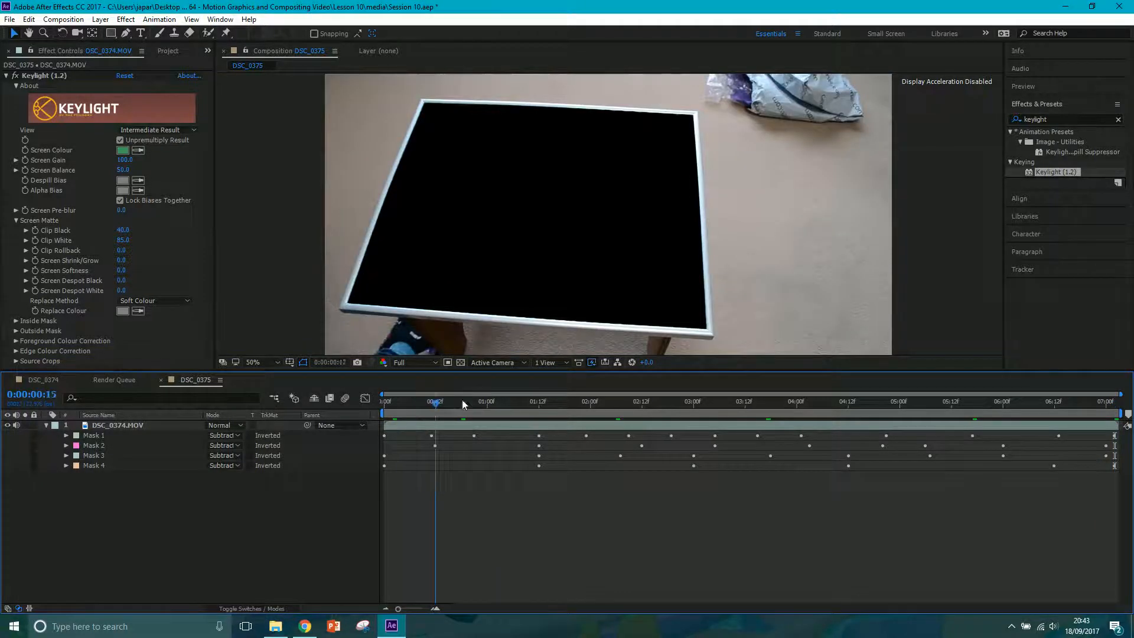
drag(117, 484, 85, 434)
drag(499, 407, 438, 410)
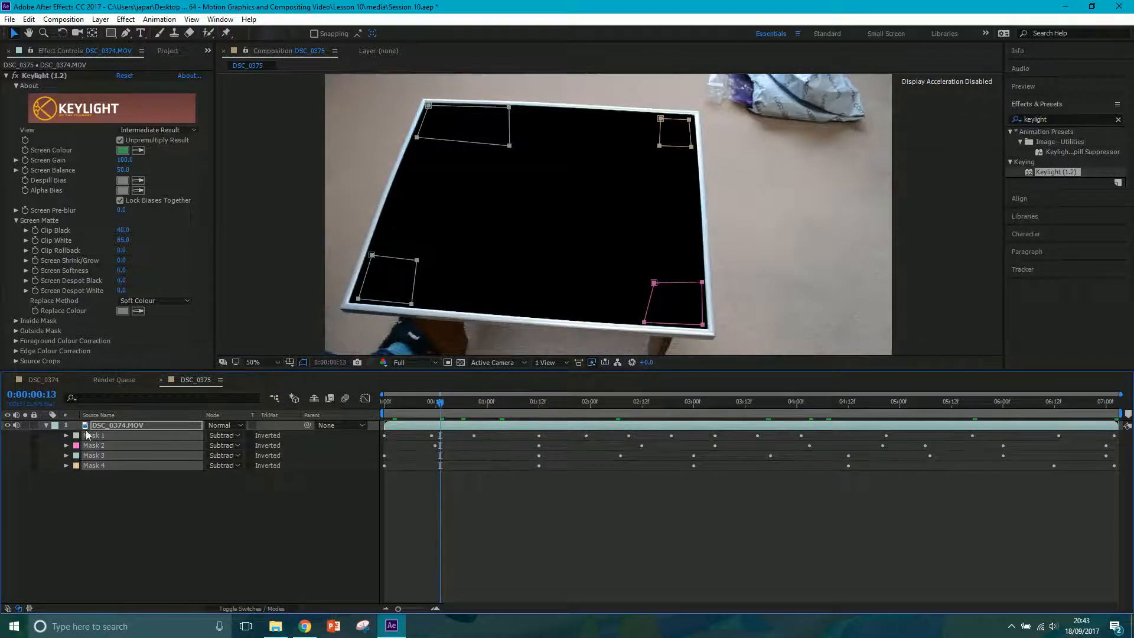
Inspect the hand in Keylight's Screen Matte view at 0:00:02:20 and return the view to Intermediate Result
click(46, 424)
click(156, 130)
click(164, 195)
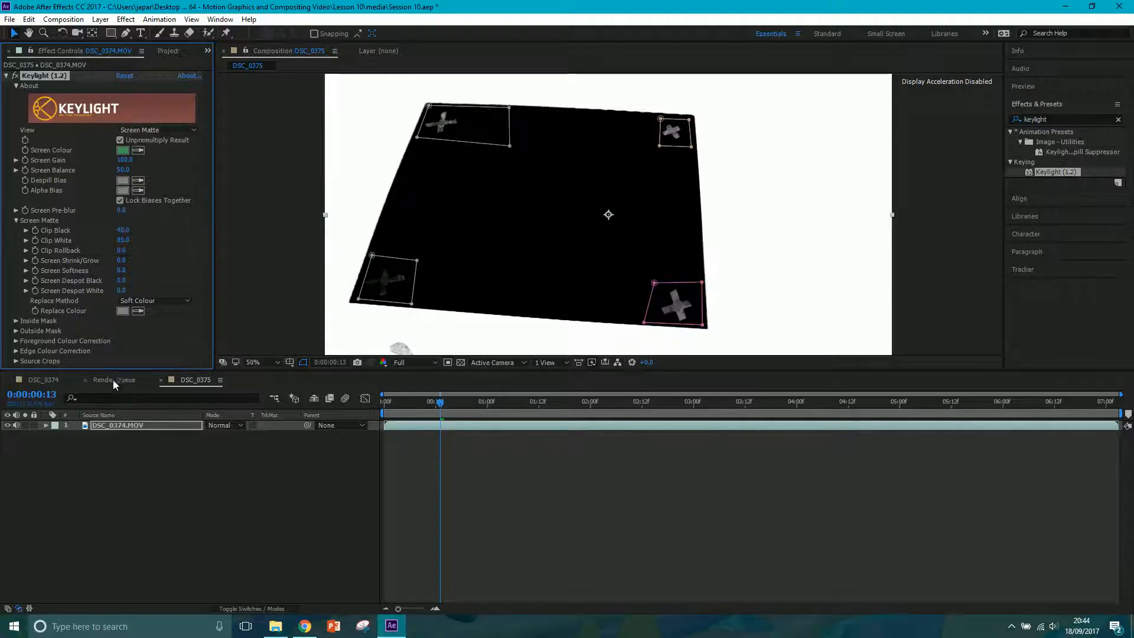
drag(437, 402, 676, 387)
key(period)
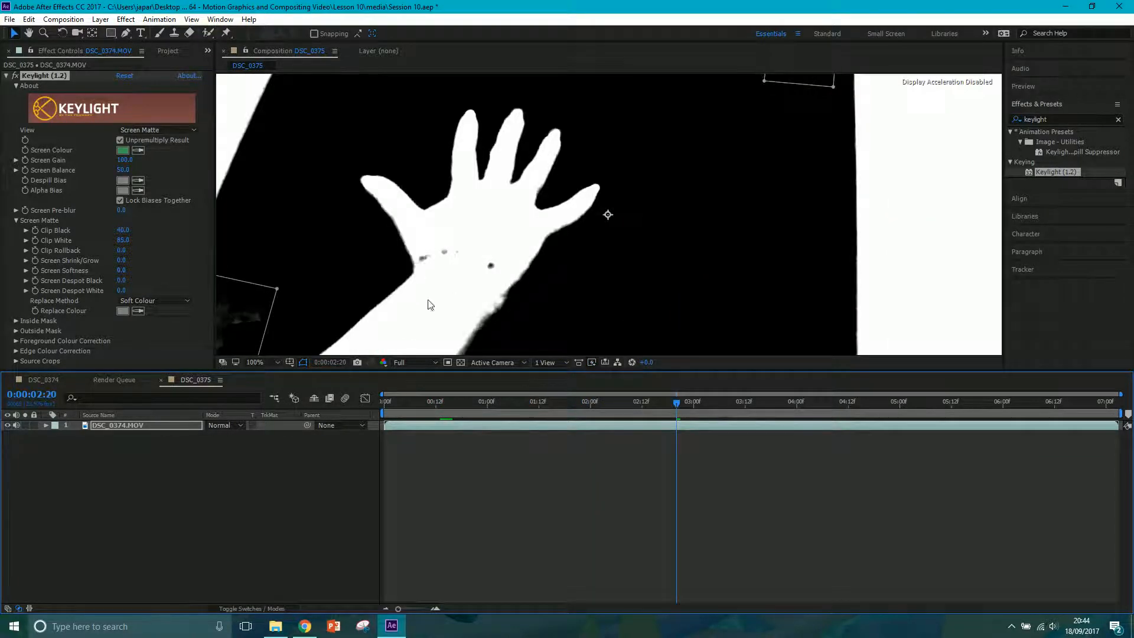
click(151, 130)
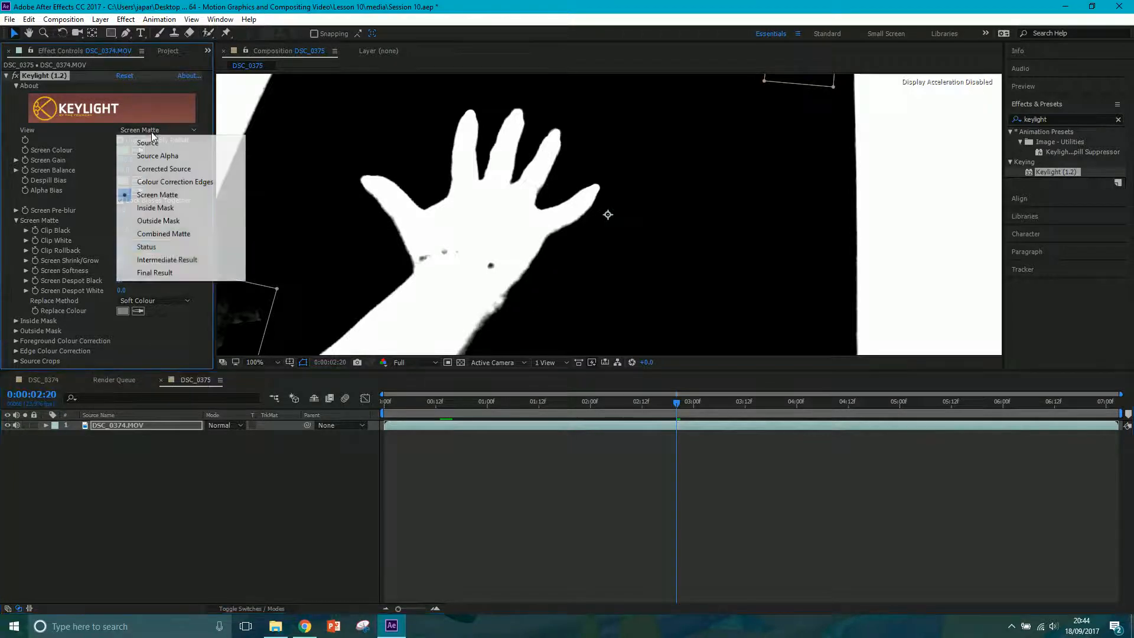
click(176, 261)
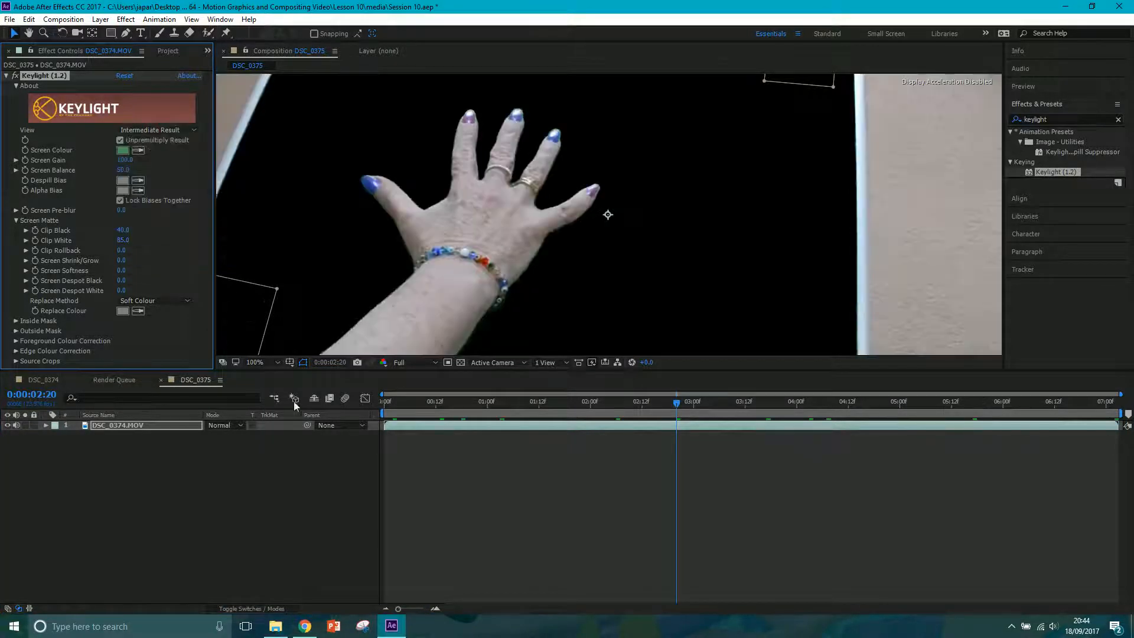
Duplicate the DSC_0374.MOV layer and delete the Keylight effect from the upper copy
click(131, 427)
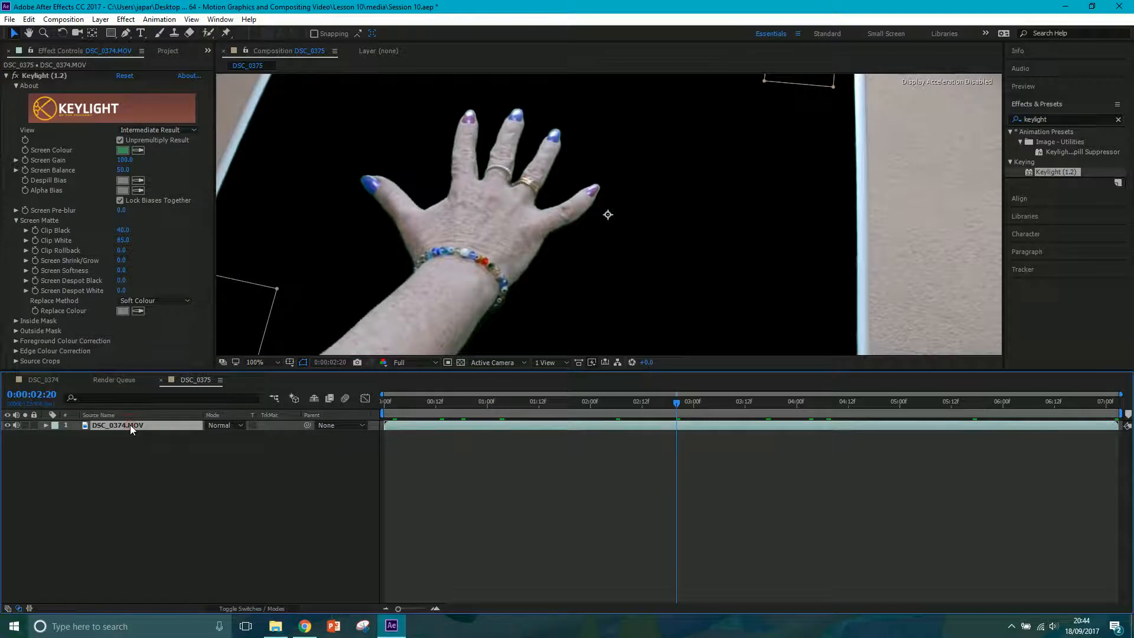
key(ctrl+d)
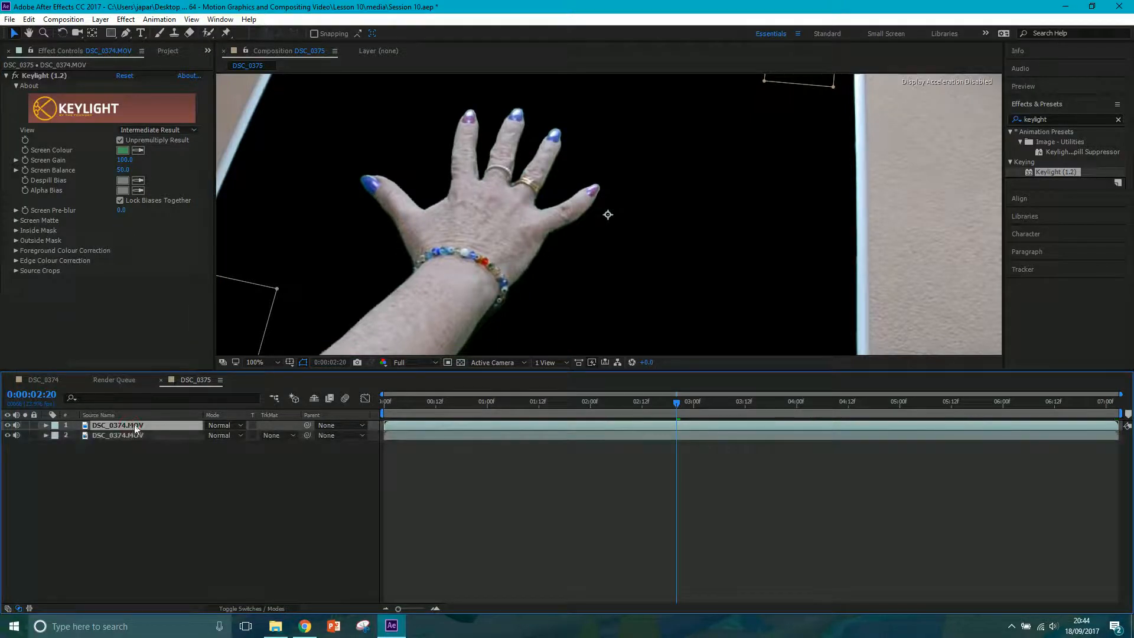
click(48, 73)
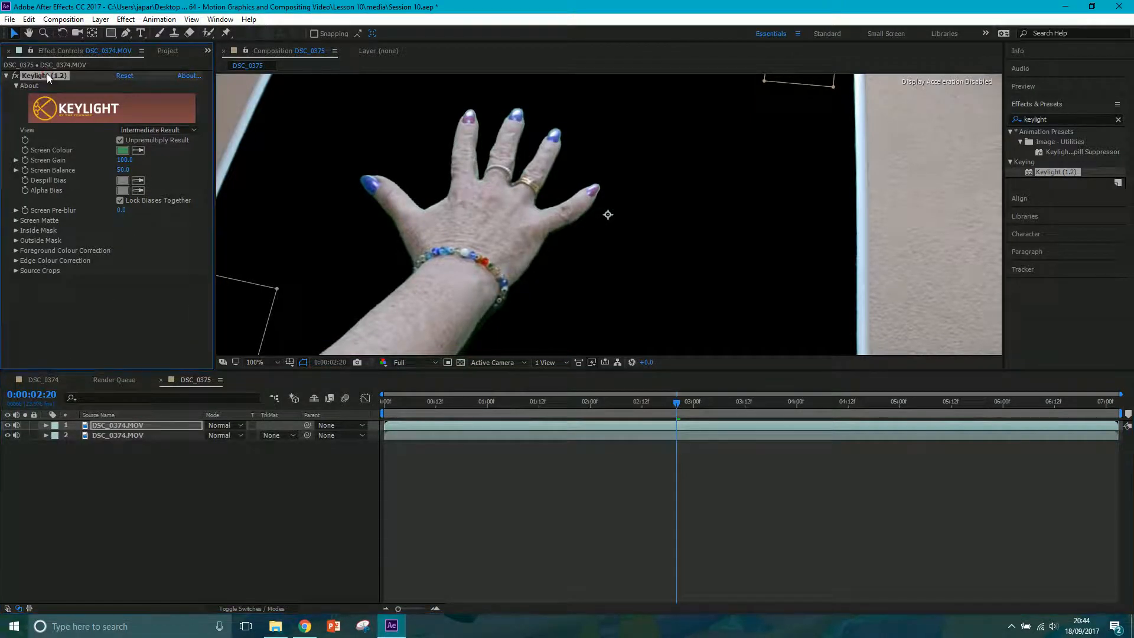
key(Delete)
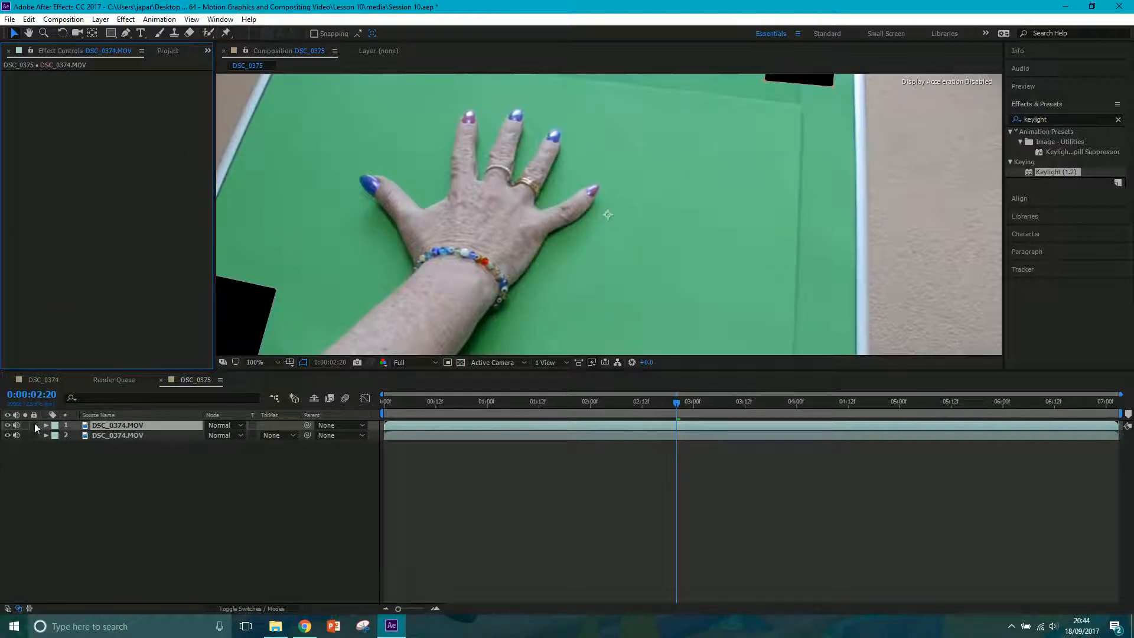
click(7, 425)
click(8, 425)
scroll(522, 214, down, 1)
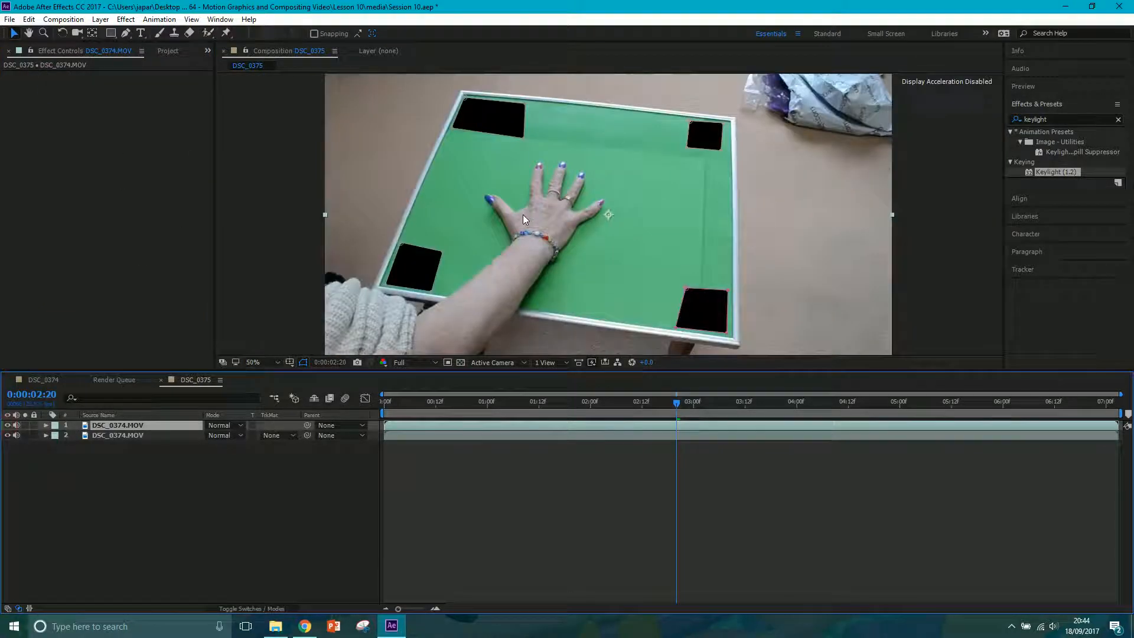
Delete Mask 1 through Mask 4 from the upper DSC_0374.MOV copy, keeping the masks on the lower layer
click(101, 435)
key(m)
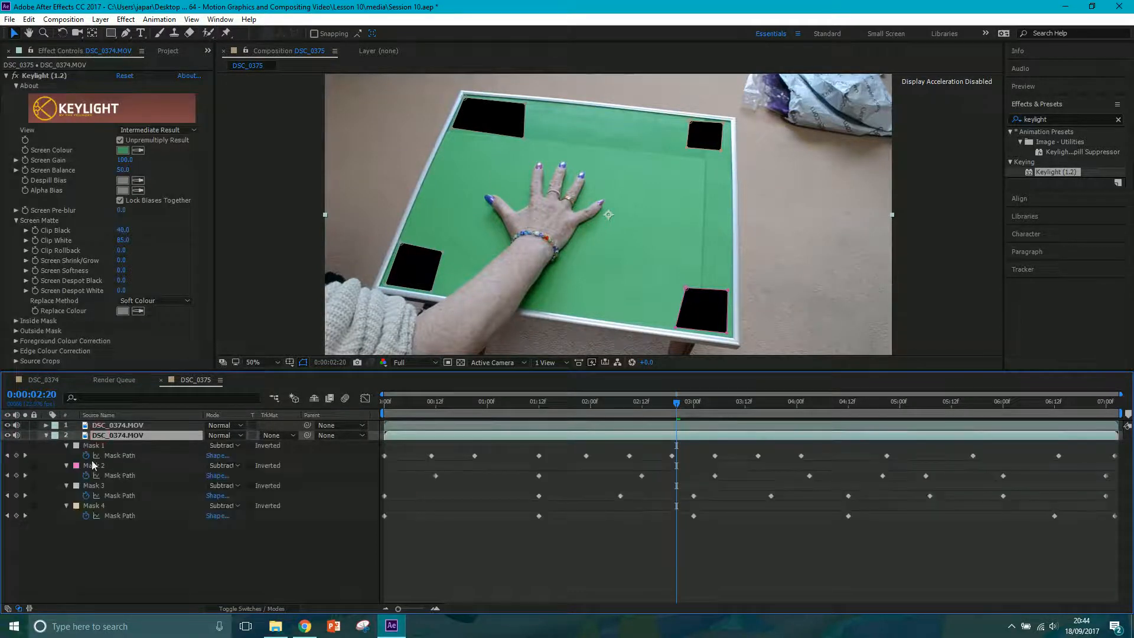
click(122, 425)
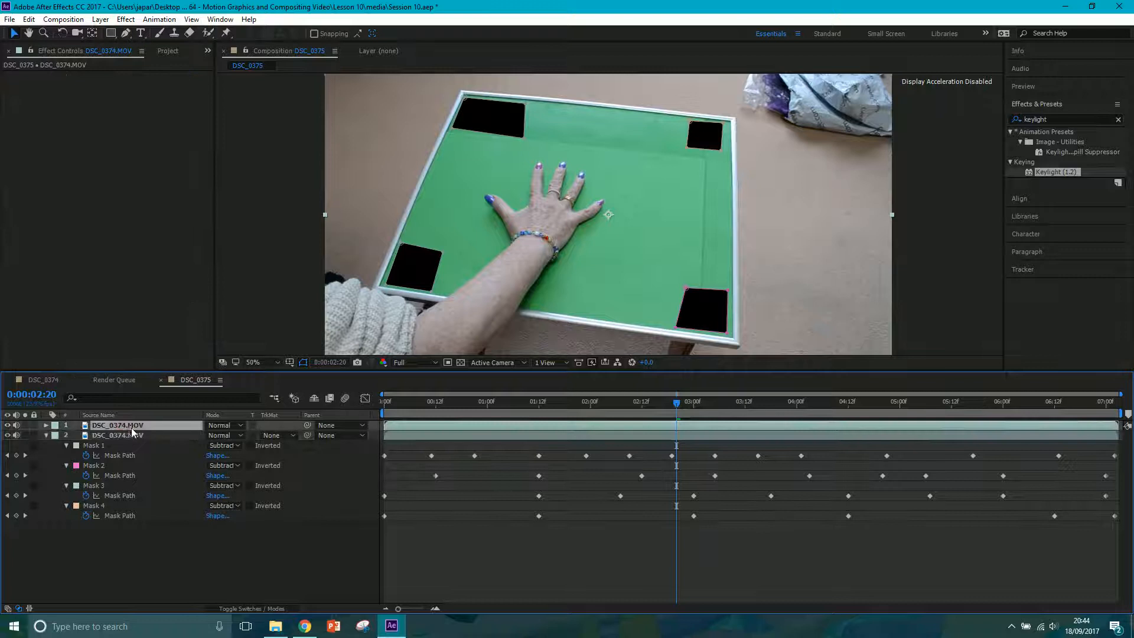
key(ctrl+v)
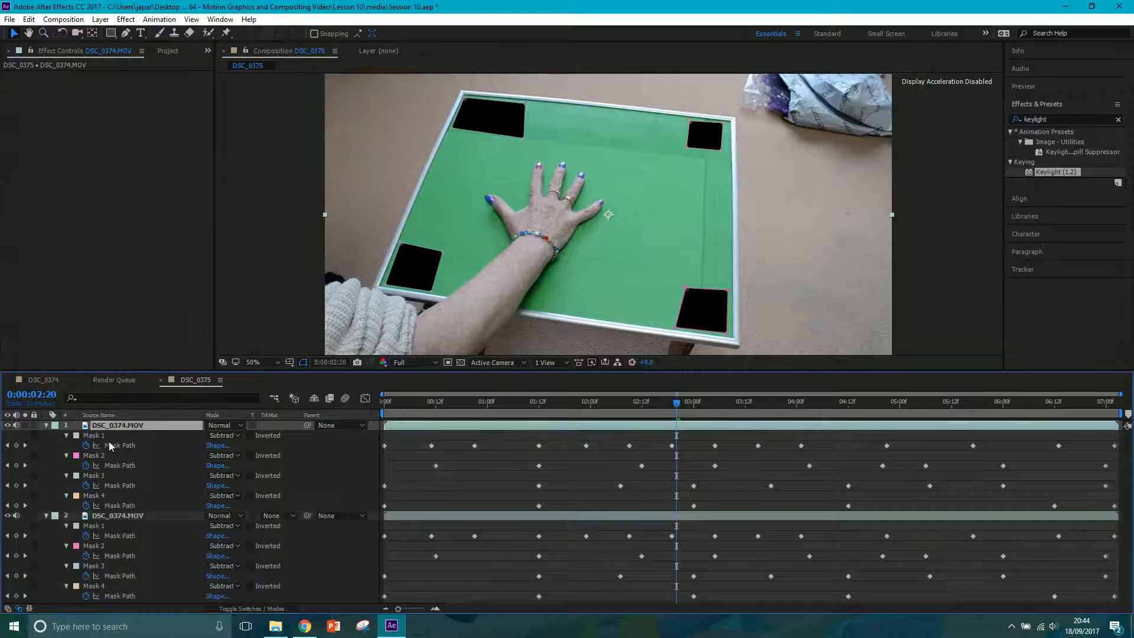
click(101, 436)
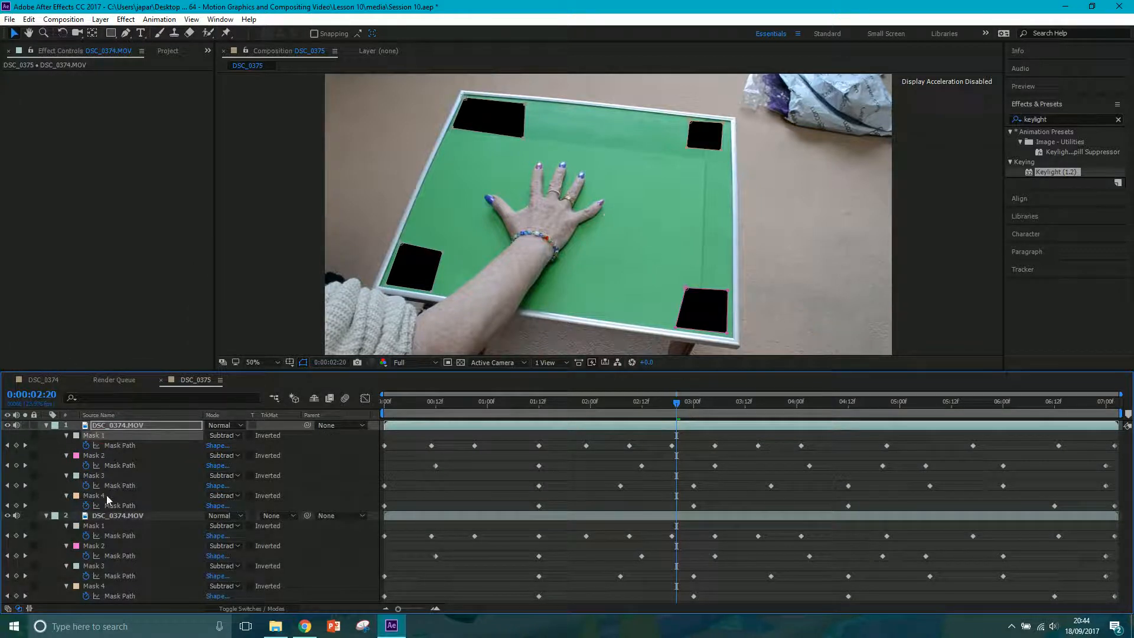
shift+click(107, 497)
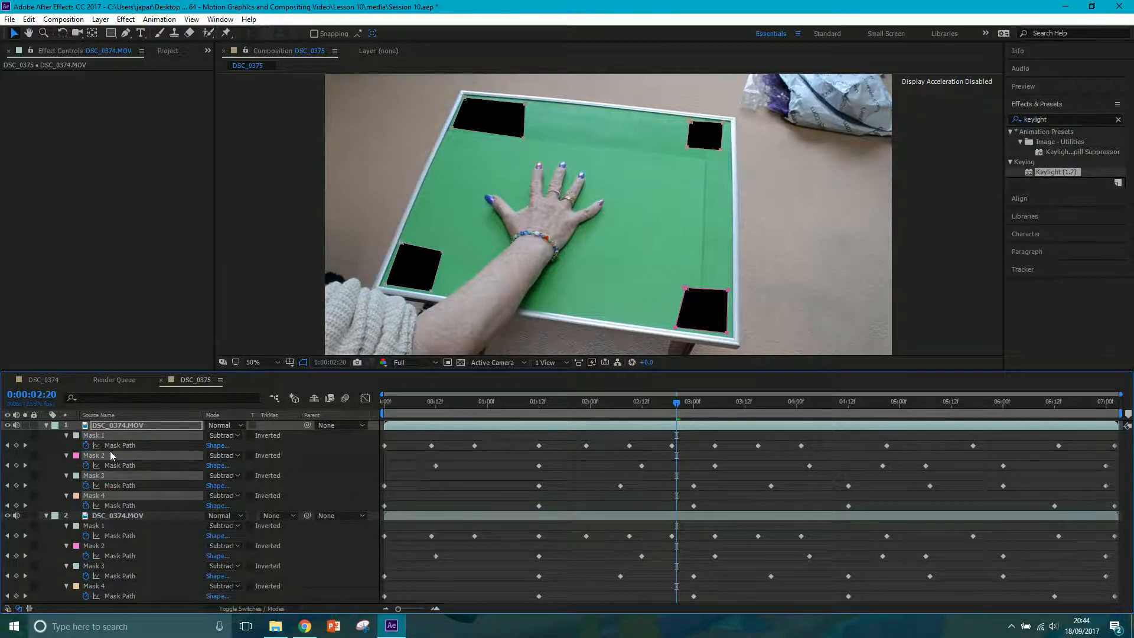
key(Delete)
Compare the keyed lower layer with the unkeyed upper copy around the wrist by toggling the upper copy's visibility
click(7, 425)
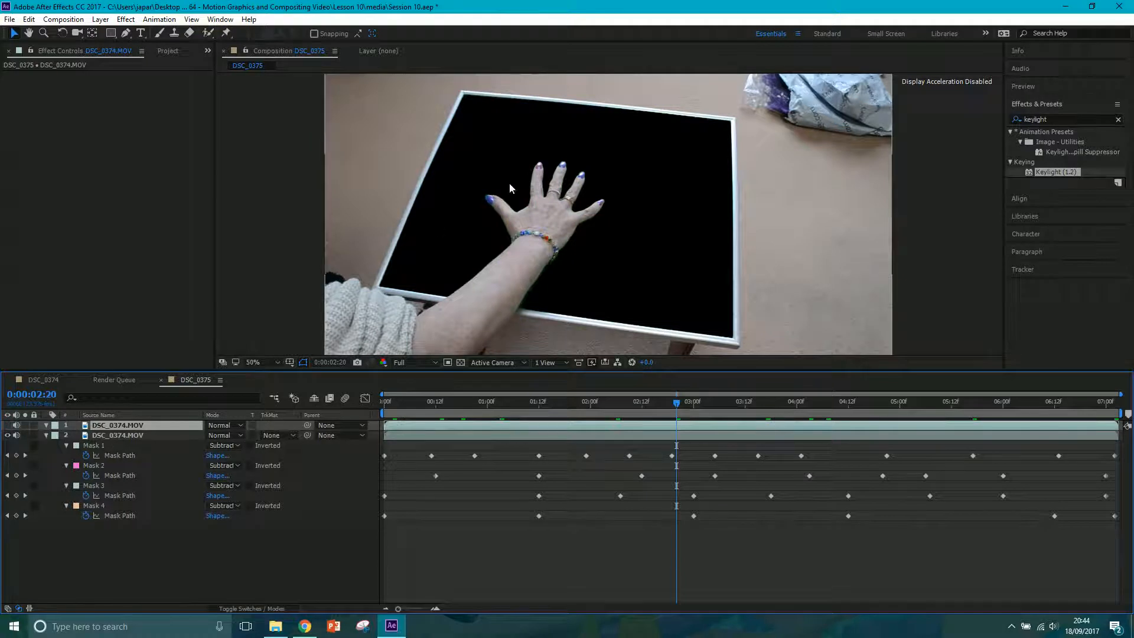
click(118, 435)
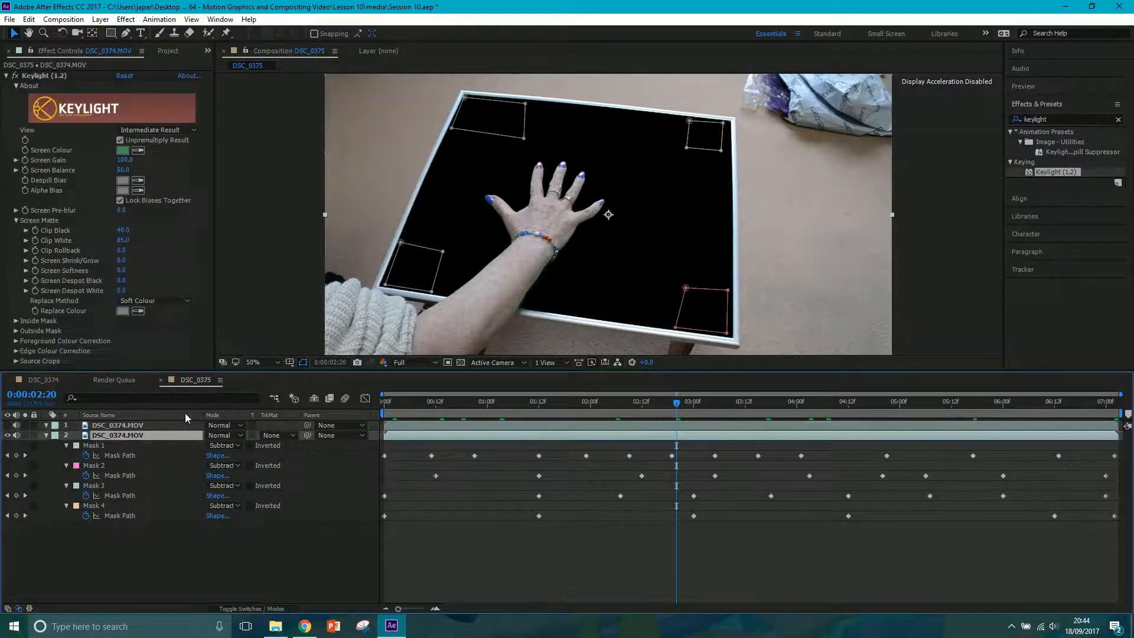
click(116, 425)
click(7, 425)
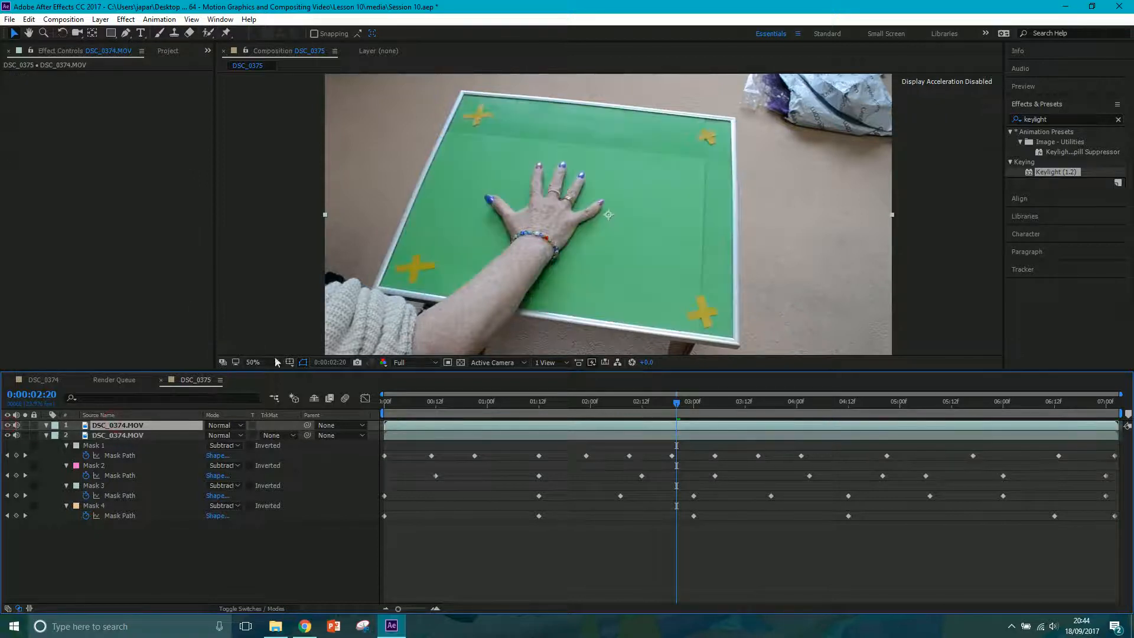
click(46, 436)
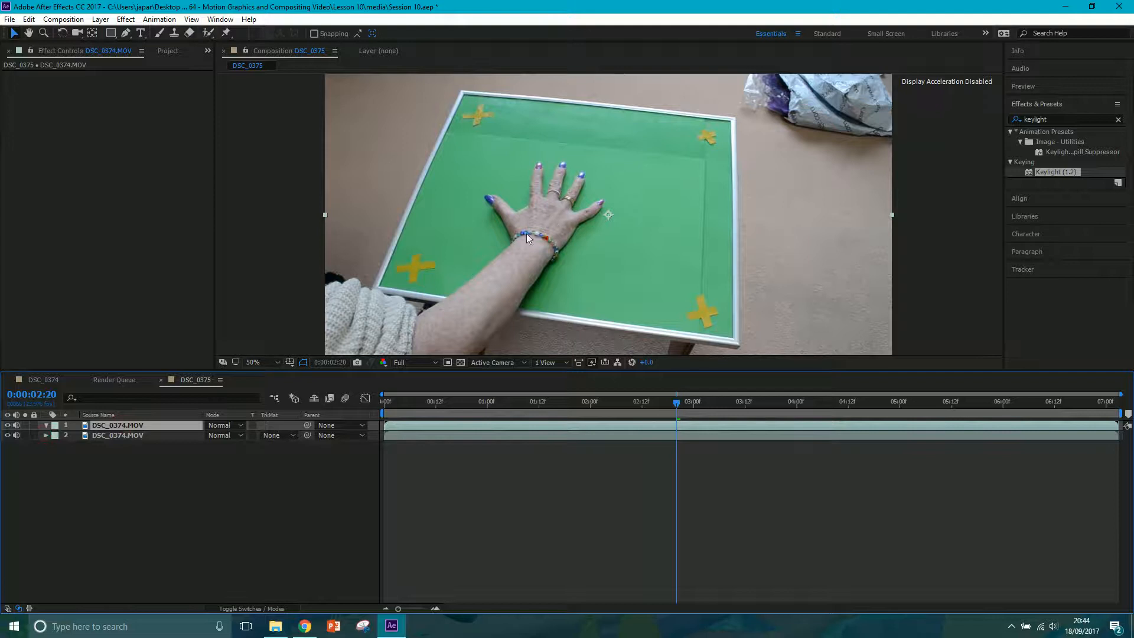
key(period)
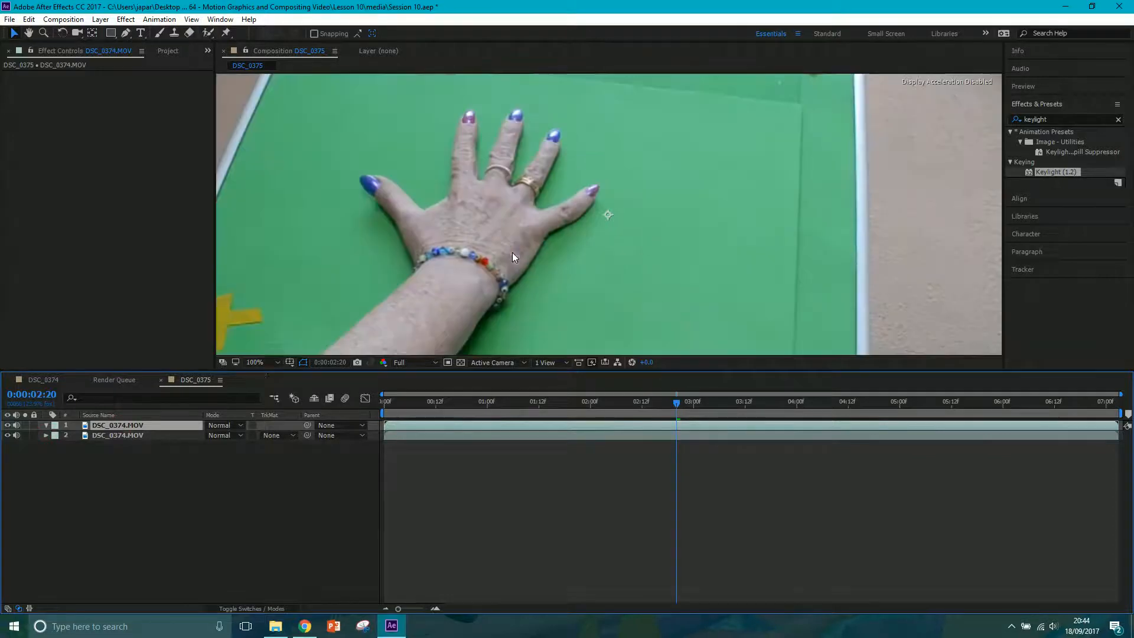
Hide the upper DSC_0374.MOV copy and set the lower layer's Keylight view to Screen Matte
click(7, 425)
click(117, 435)
click(153, 130)
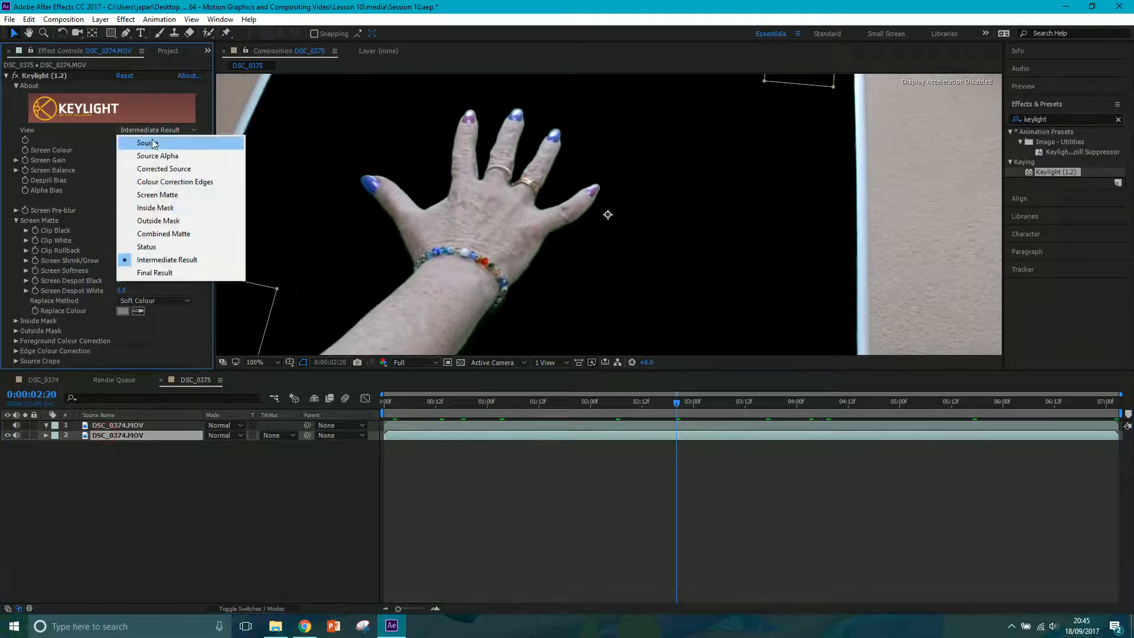
click(156, 194)
key(comma)
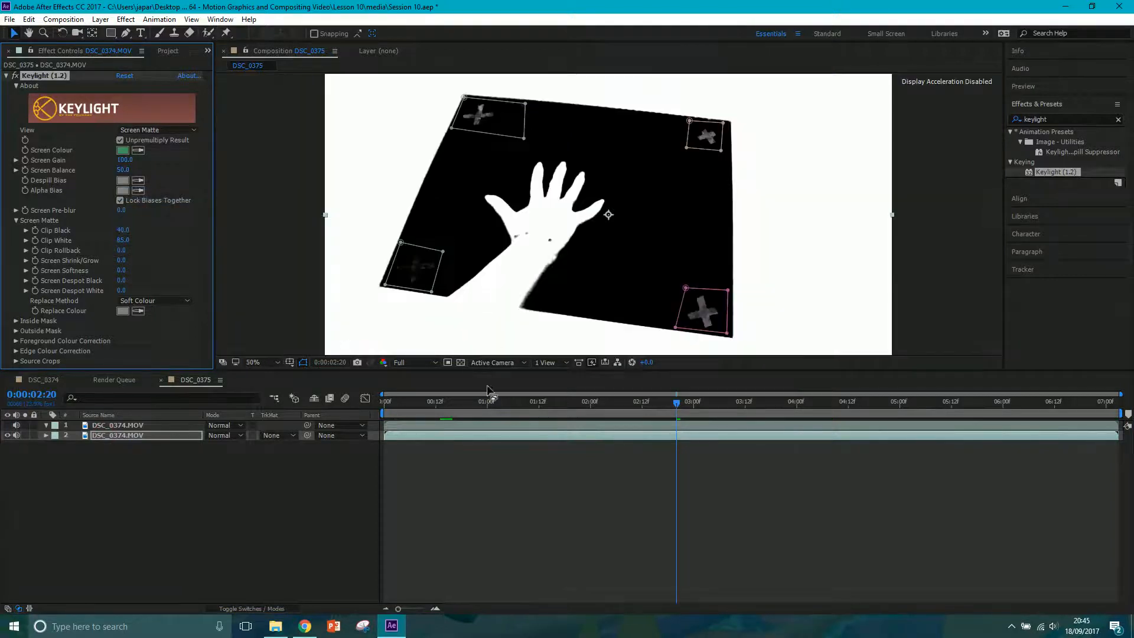
Set the composition's work area to run from 0:00:02:03 to 0:00:04:20
drag(491, 406, 603, 406)
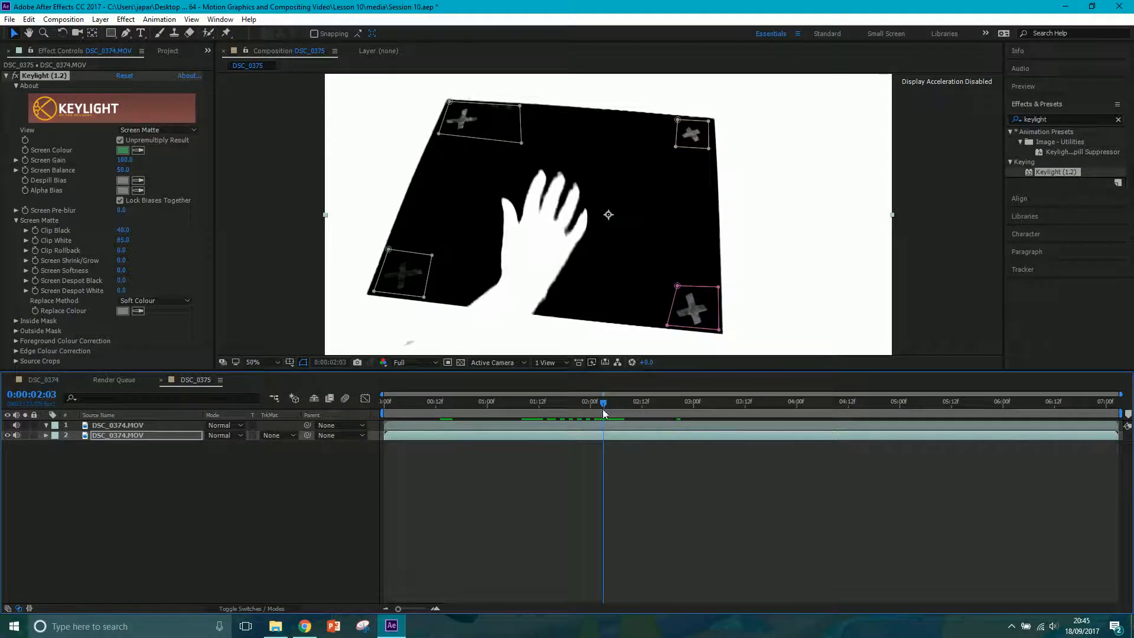
key(b)
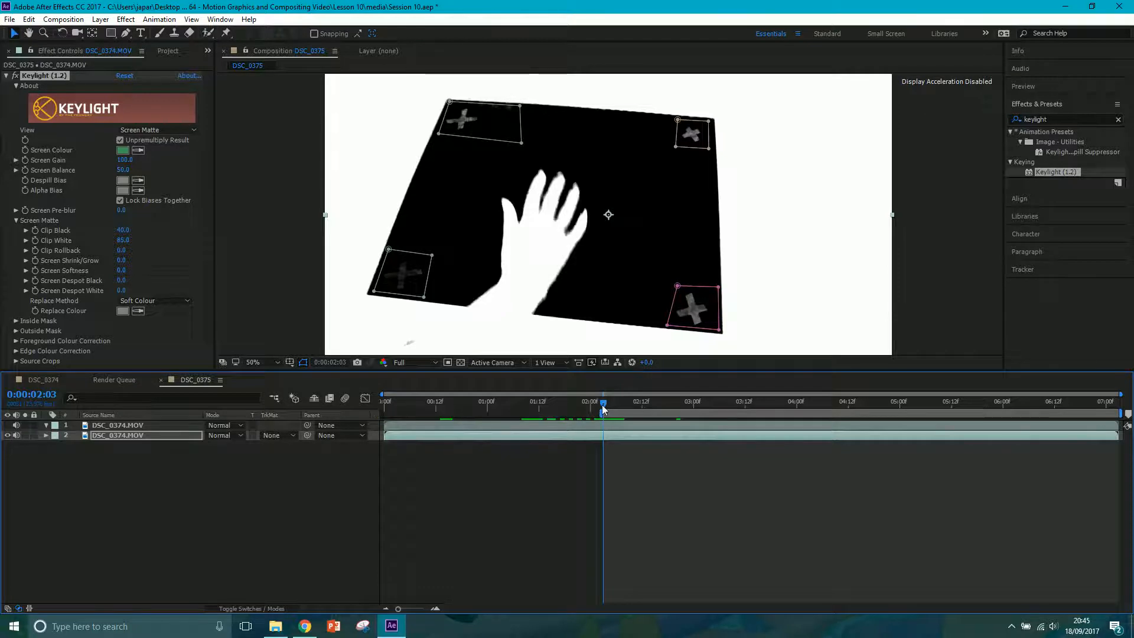
drag(603, 407, 880, 424)
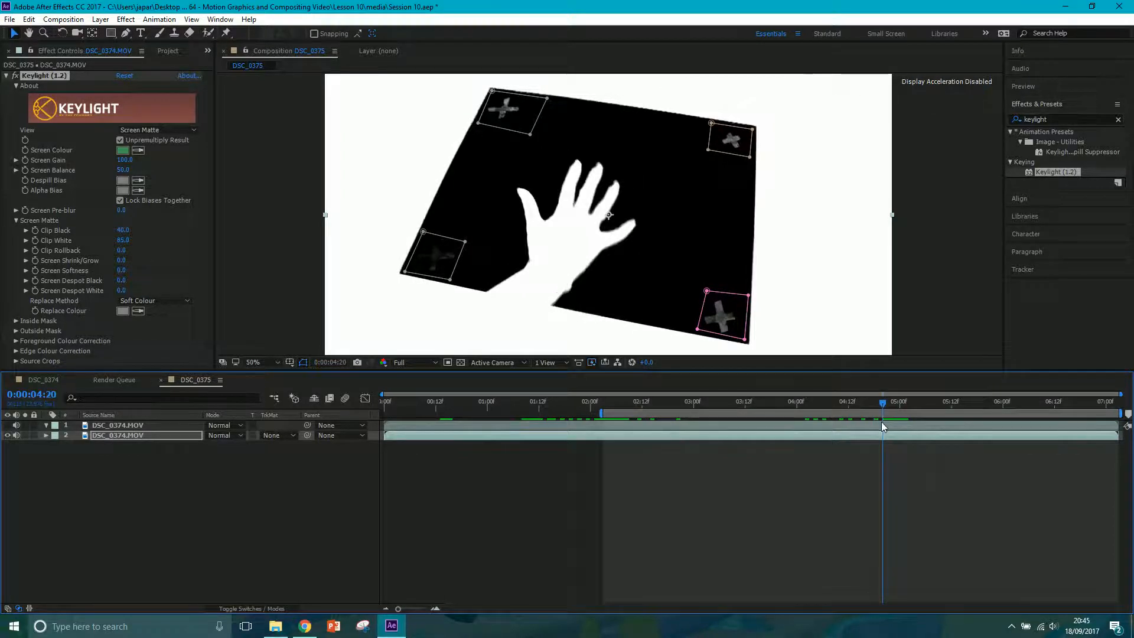
key(n)
At 0:00:02:10, compare the upper DSC_0374.MOV copy's bracelet with the holes in the screen matte by toggling that copy's visibility
drag(872, 402, 633, 402)
click(122, 424)
click(38, 429)
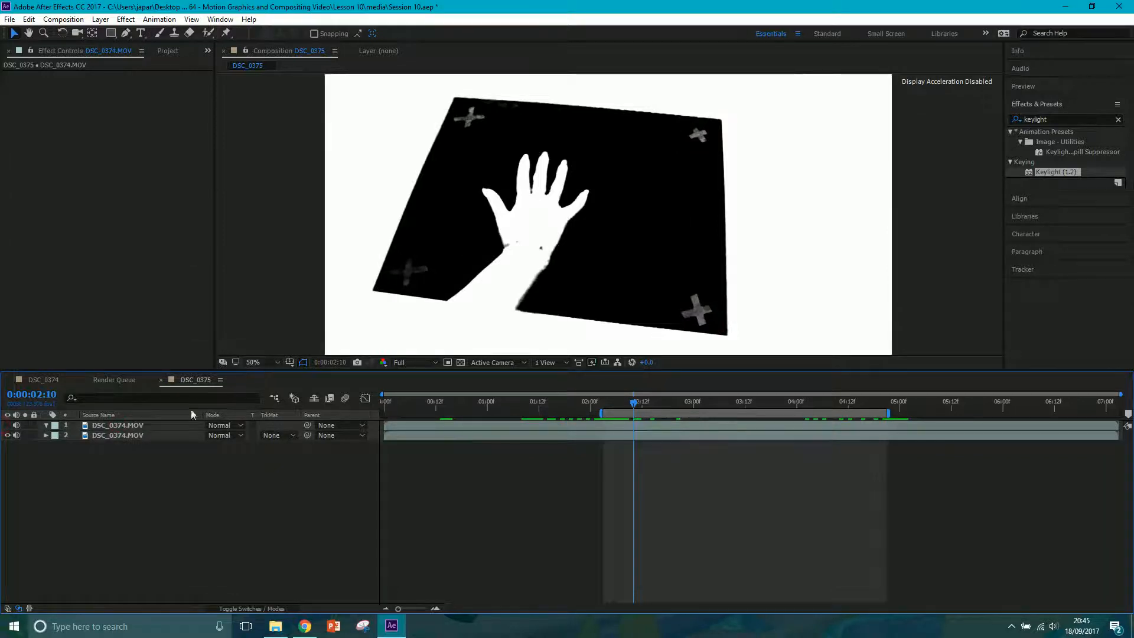
click(126, 426)
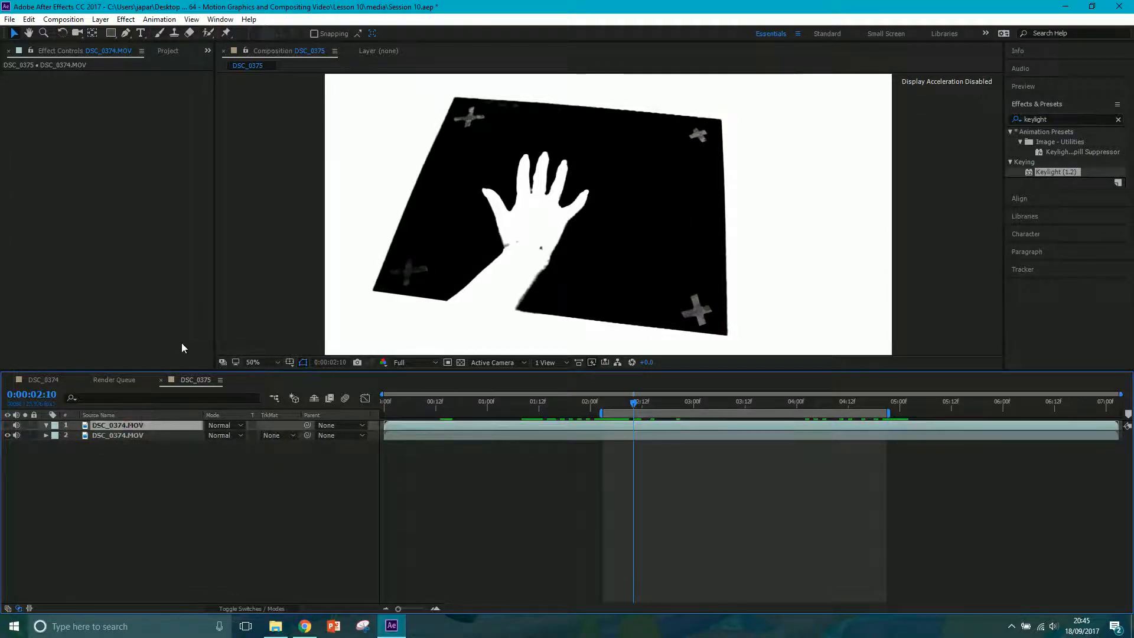
click(7, 425)
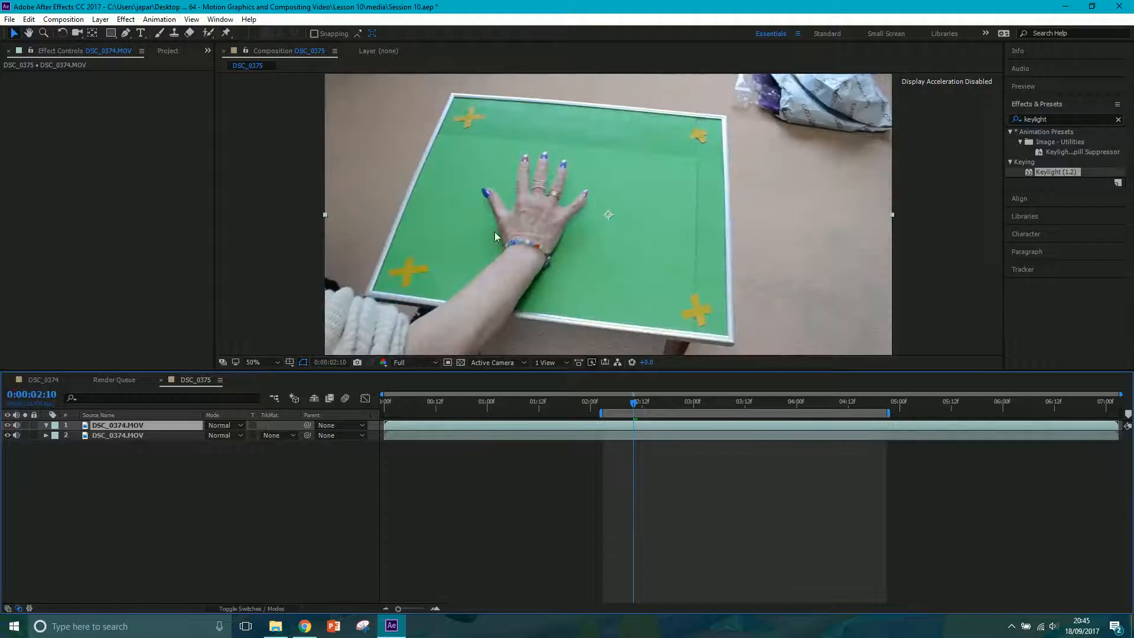
scroll(508, 219, up, 2)
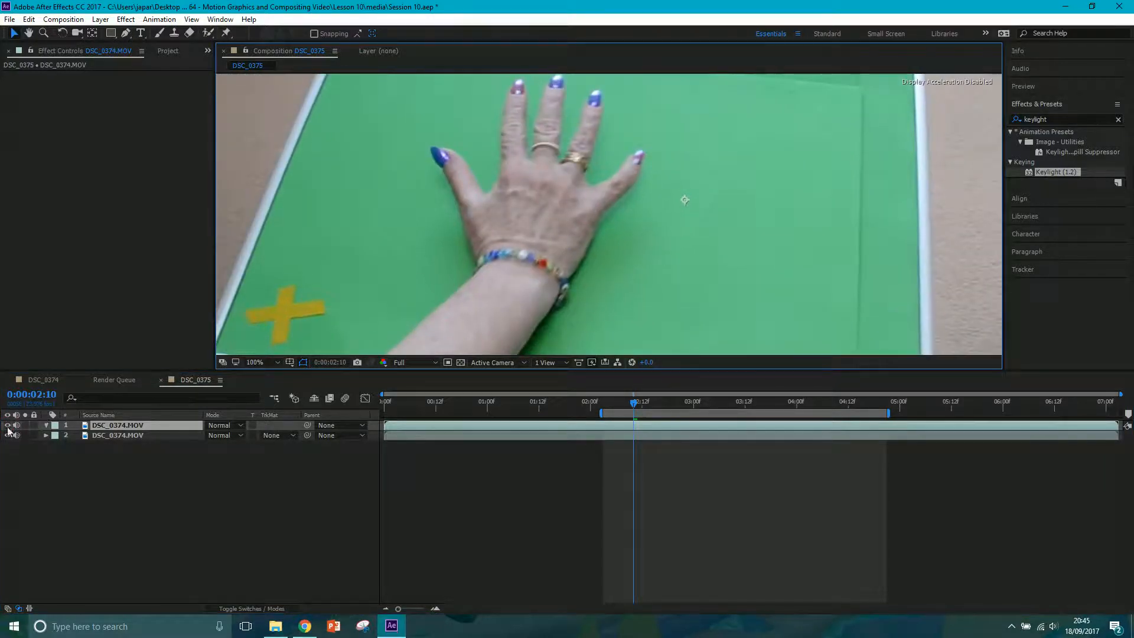
click(8, 425)
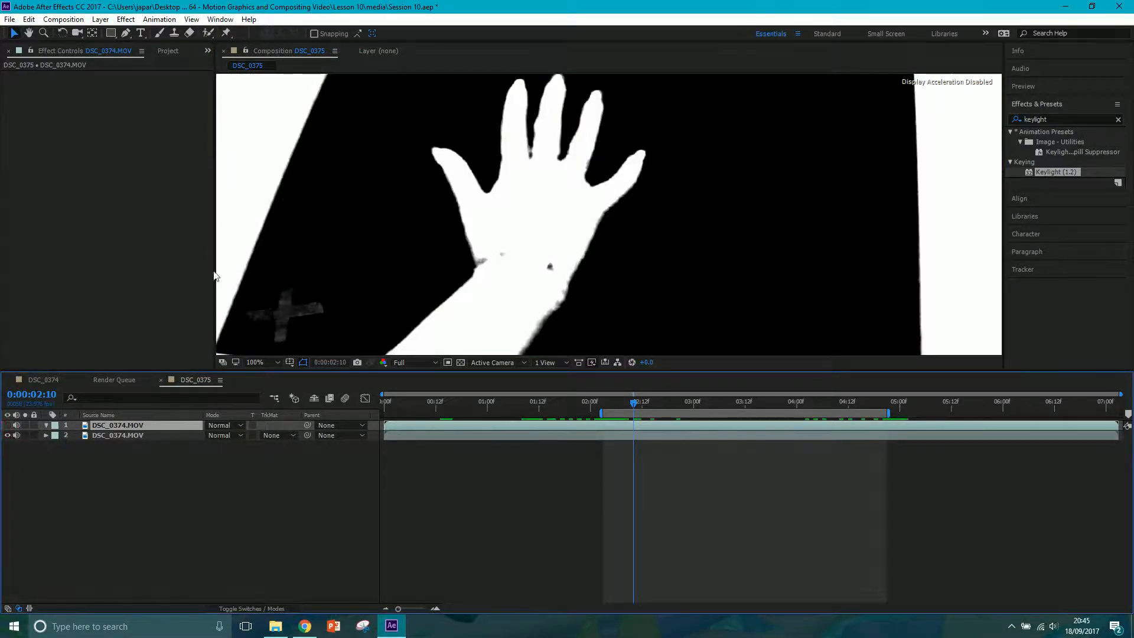
Draw a closed five-point Pen tool mask around the bracelet holes at the wrist on the upper DSC_0374.MOV copy
click(126, 34)
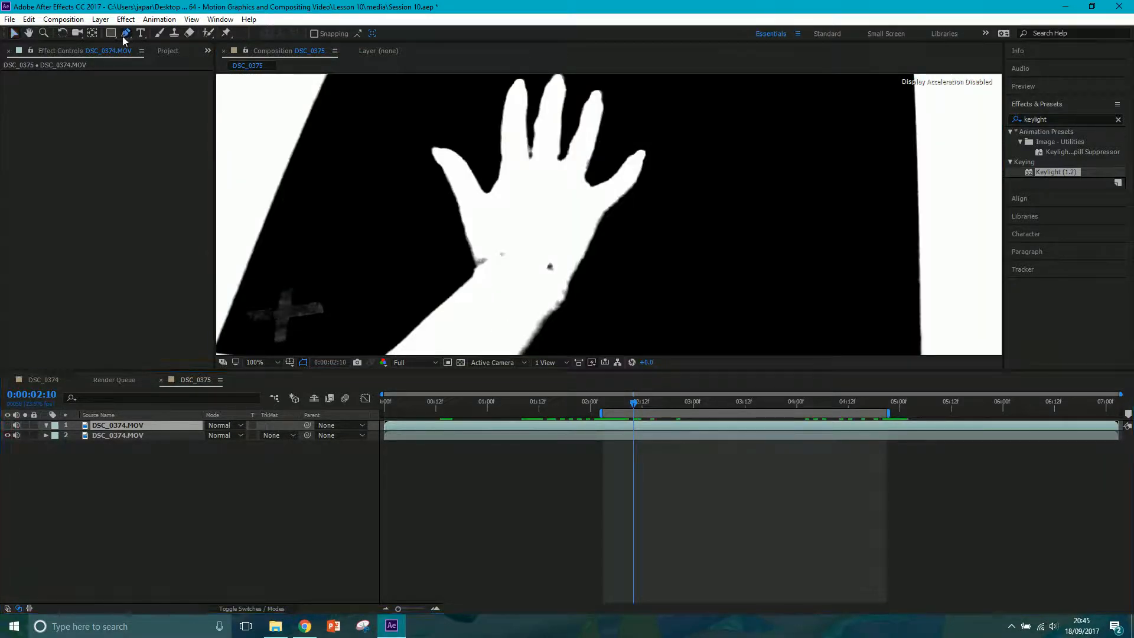
click(473, 252)
click(559, 282)
click(566, 254)
click(525, 232)
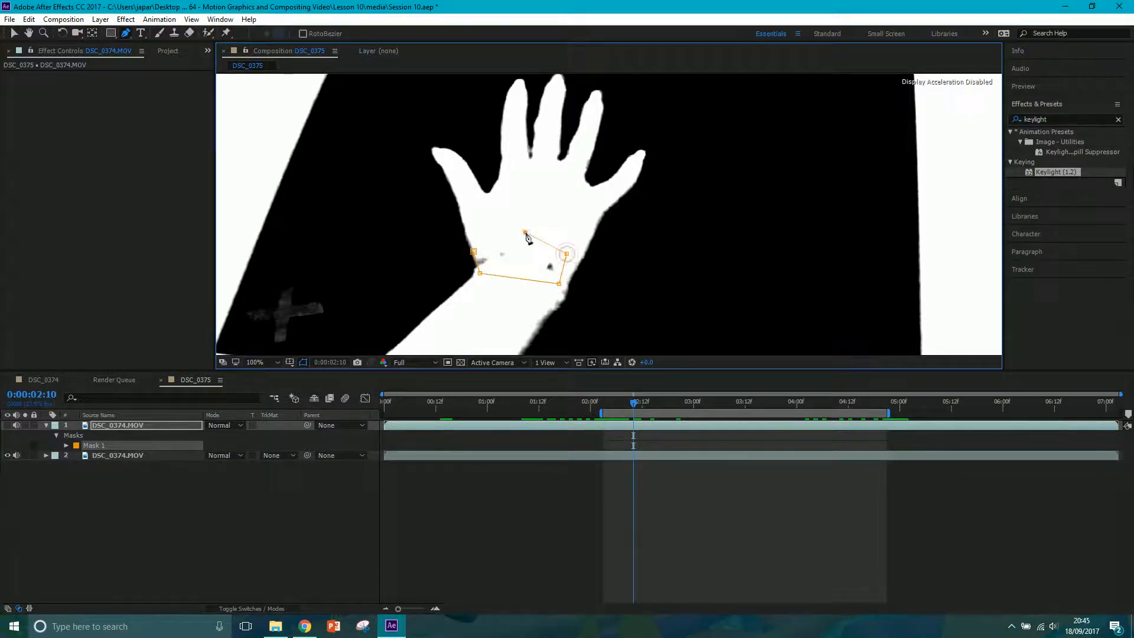
click(474, 252)
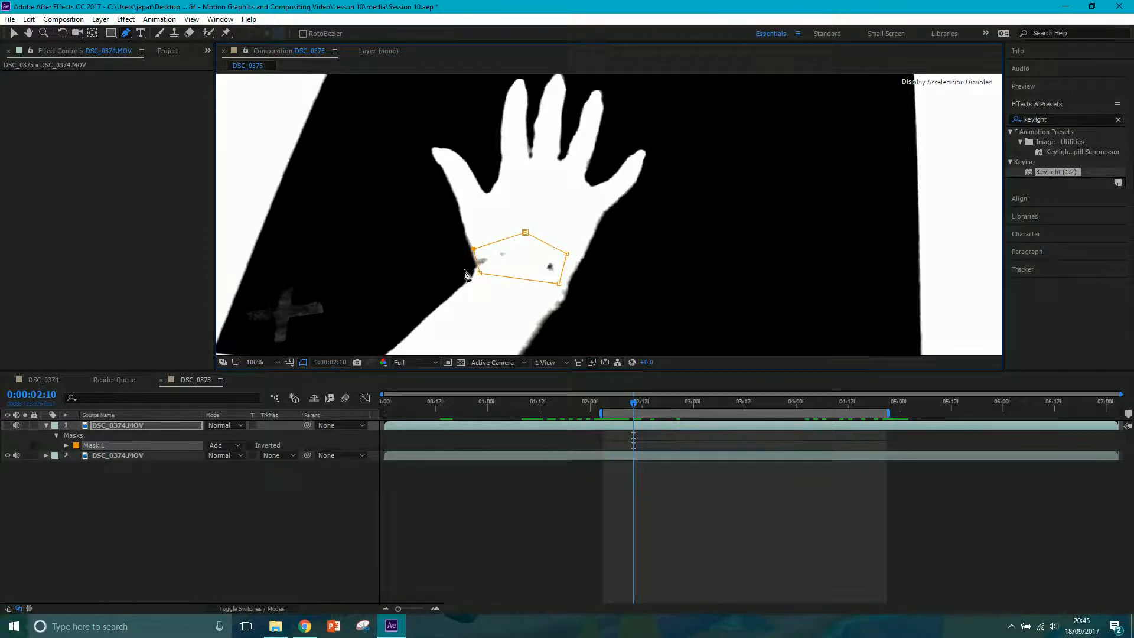
Turn on Mask Path keyframing for the upper copy's Mask 1 at 0:00:02:10
scroll(468, 265, up, 1)
scroll(443, 254, up, 1)
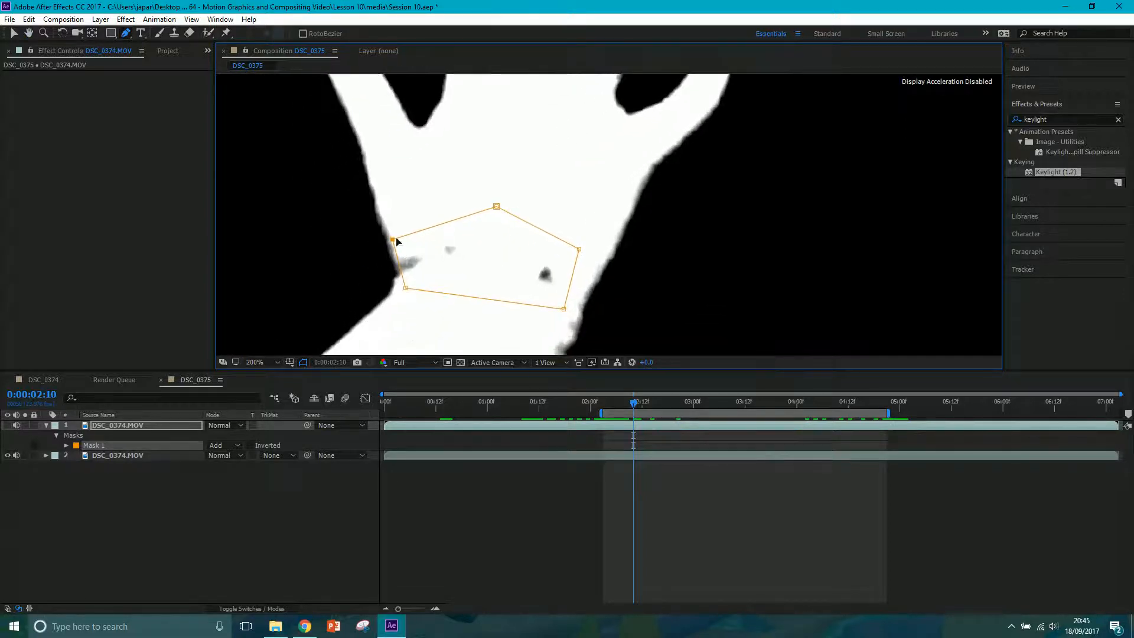
click(66, 446)
click(87, 456)
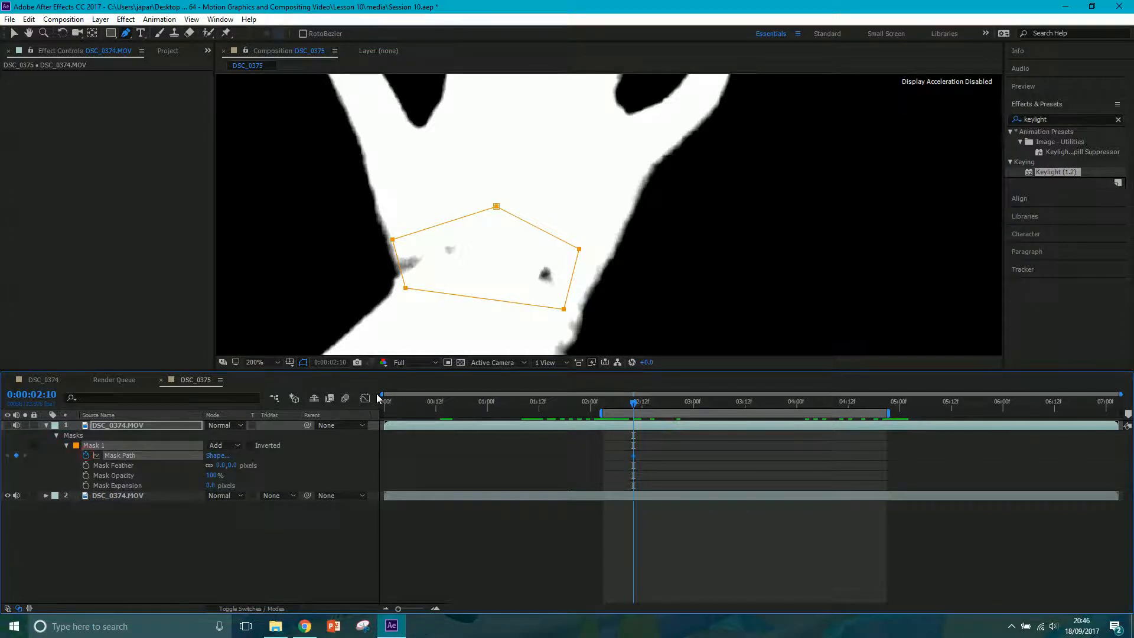
Go back to 0:00:02:03 and move the whole of Mask 1 down the arm onto the wrist
key(Page_Up)
key(Page_Up)
key(Page_Up)
key(Page_Up)
key(Page_Up)
key(Page_Up)
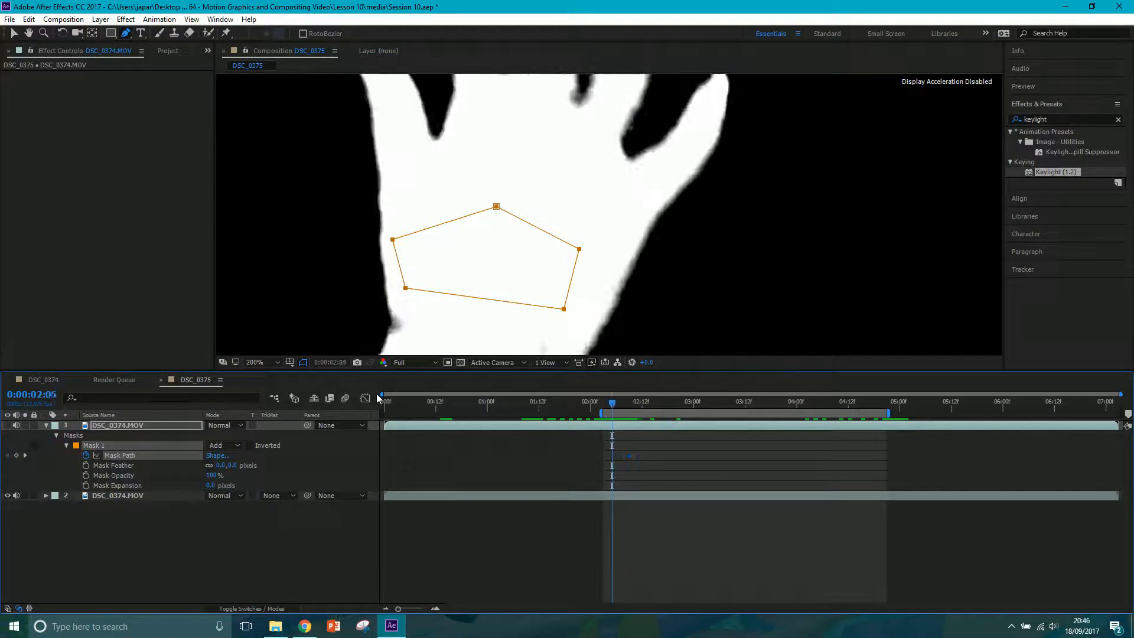
key(Page_Up)
drag(509, 251, 526, 118)
click(14, 33)
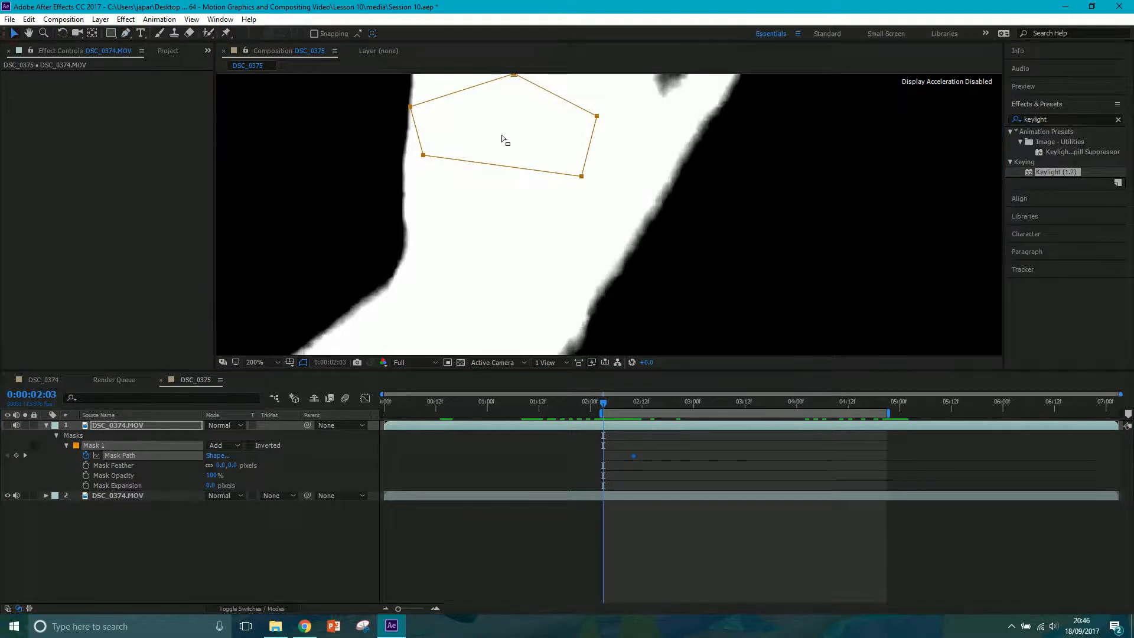
drag(506, 169, 512, 290)
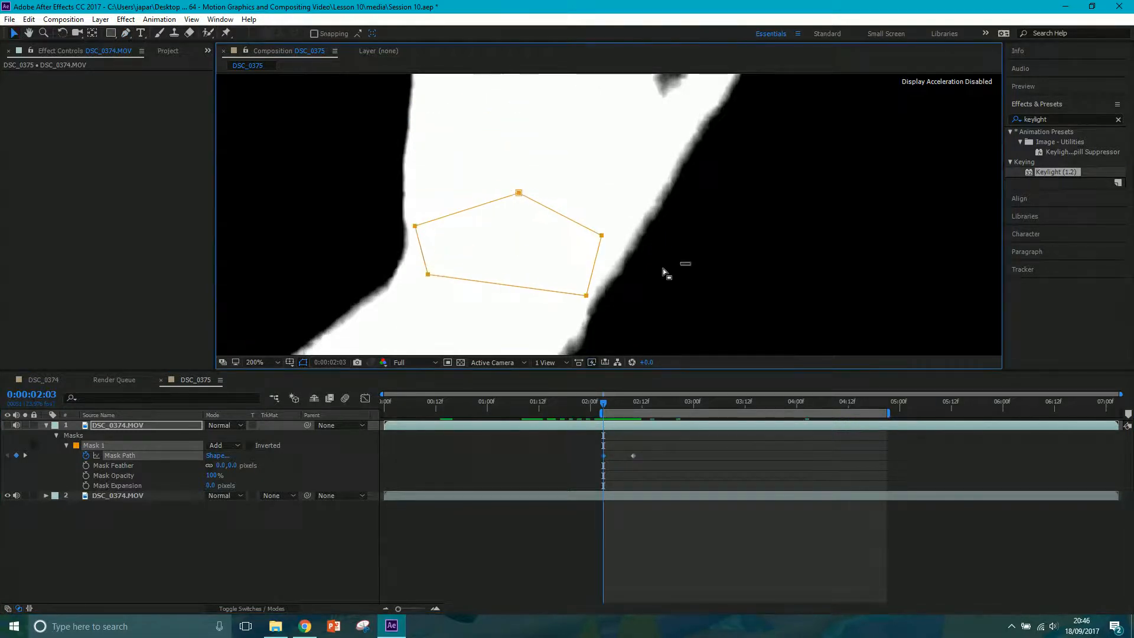
Reshape Mask 1 at 0:00:02:03 by moving its individual vertices to fit inside the wrist's outline
click(690, 262)
drag(586, 295, 547, 332)
drag(429, 277, 411, 278)
drag(415, 226, 413, 223)
drag(518, 193, 517, 206)
drag(601, 235, 610, 248)
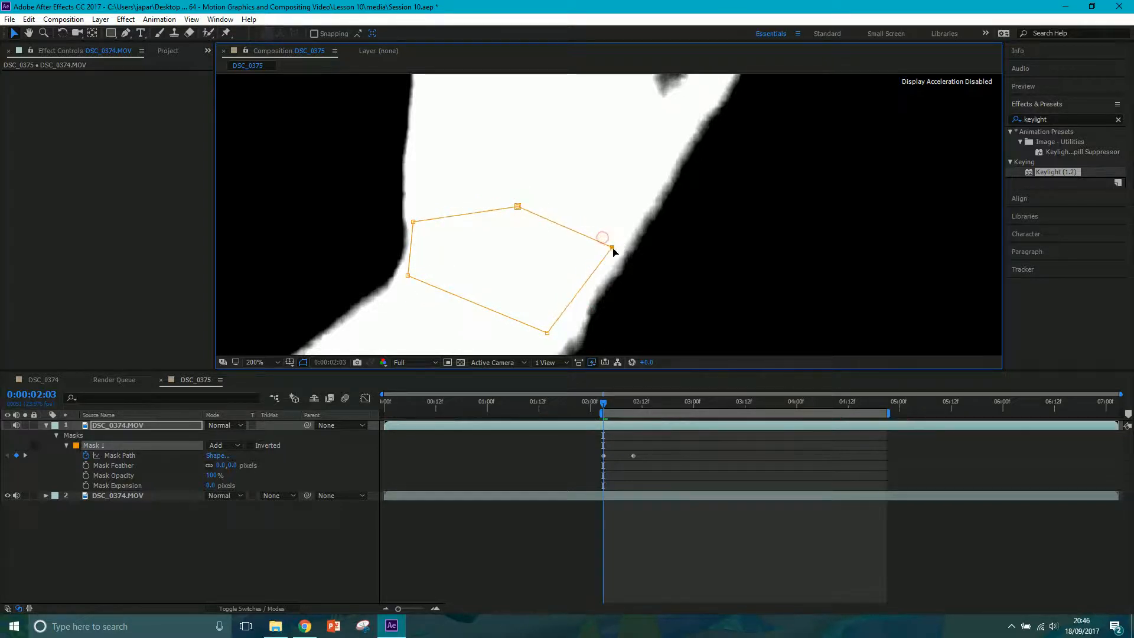
drag(547, 333, 561, 345)
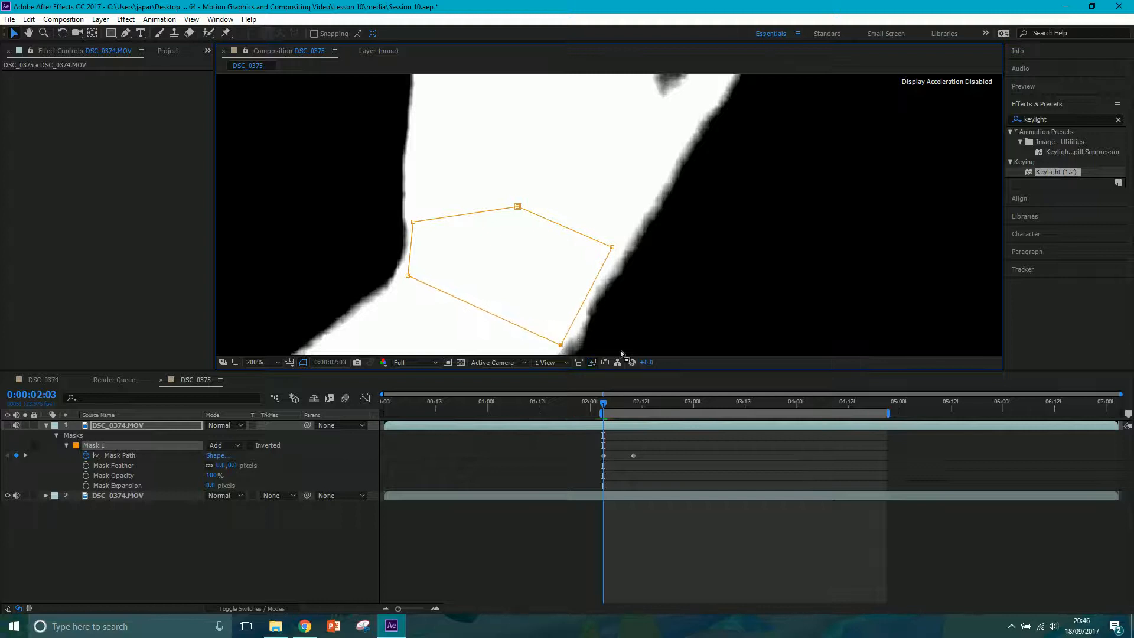
At 0:00:02:05, raise Mask 1's left, right and top vertices to enclose the bracelet holes within the wrist
drag(607, 405, 611, 403)
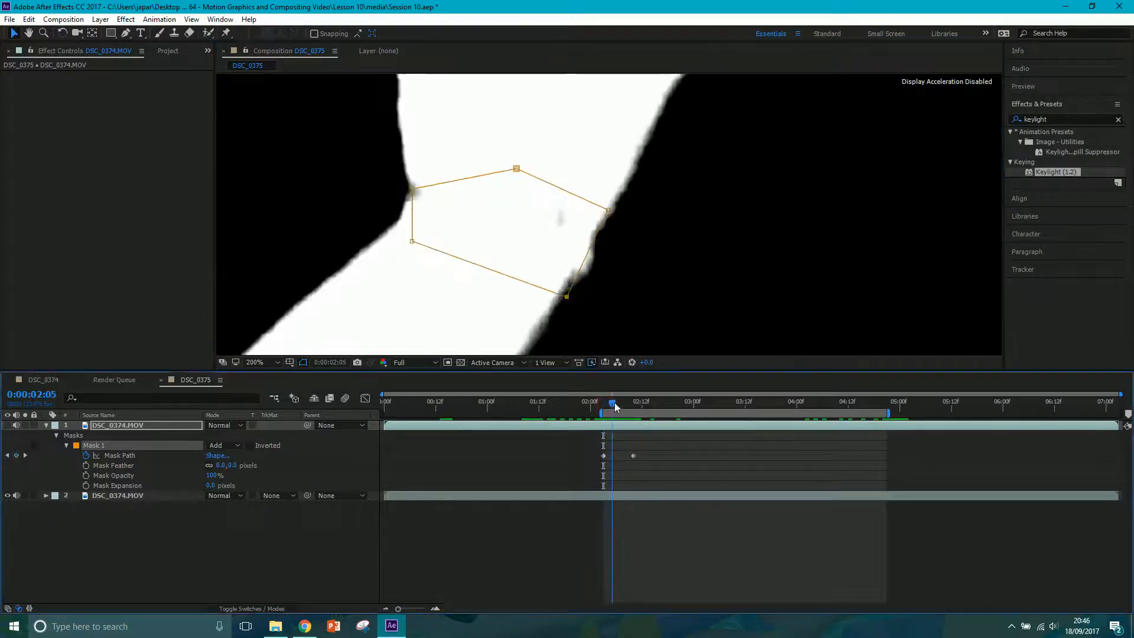
drag(414, 188, 414, 148)
drag(414, 241, 414, 214)
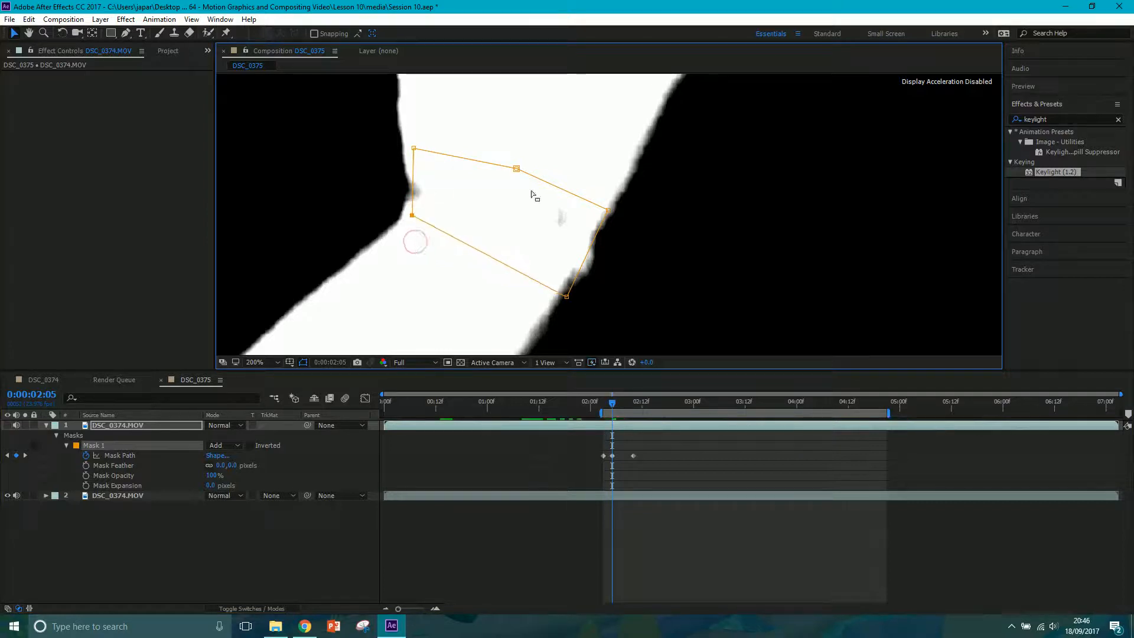
drag(595, 244, 589, 221)
drag(516, 168, 504, 149)
At 0:00:02:08, shift Mask 1's left edge slightly outward to line up with the wrist's outline
click(622, 406)
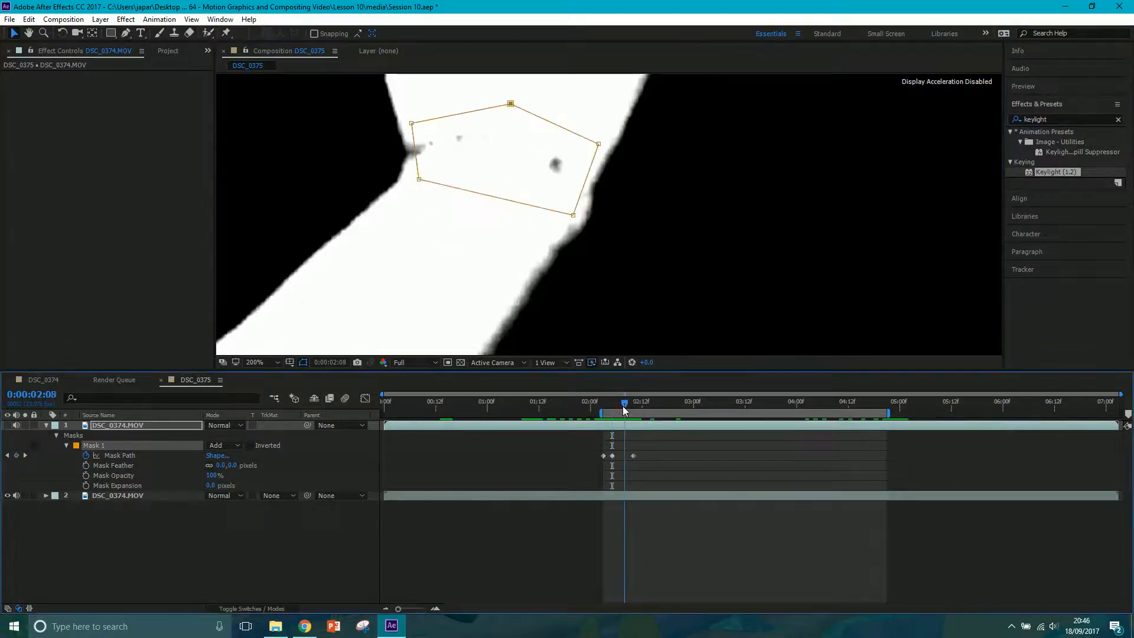
drag(414, 140, 410, 136)
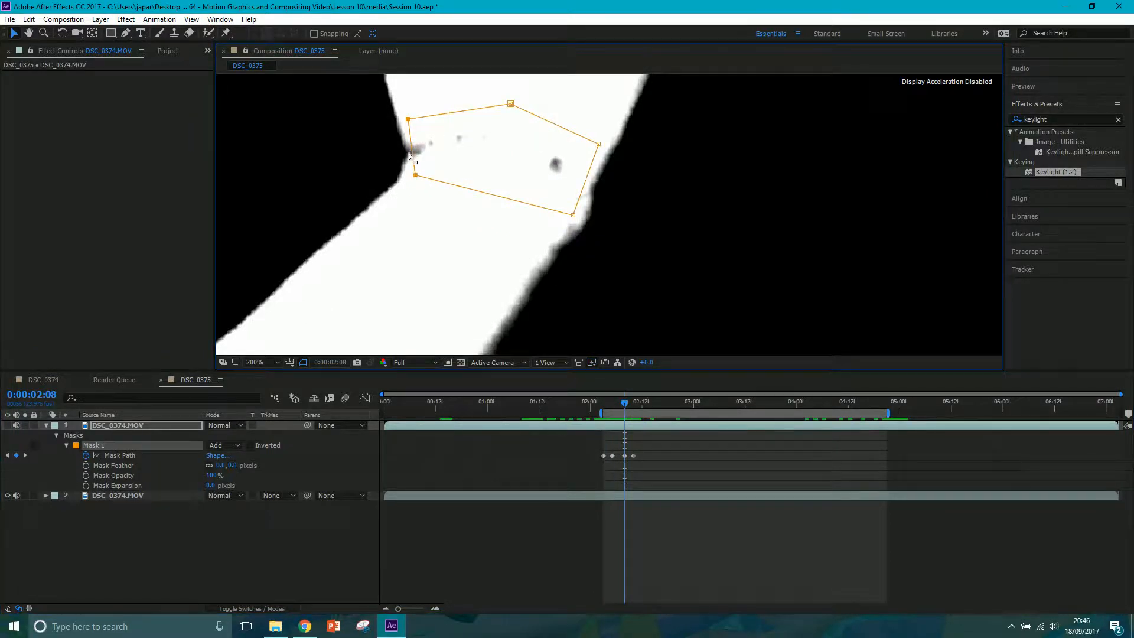
drag(408, 153, 406, 152)
At 0:00:02:14, raise Mask 1's top vertex and realign its left and right edges around the bracelet holes
click(636, 403)
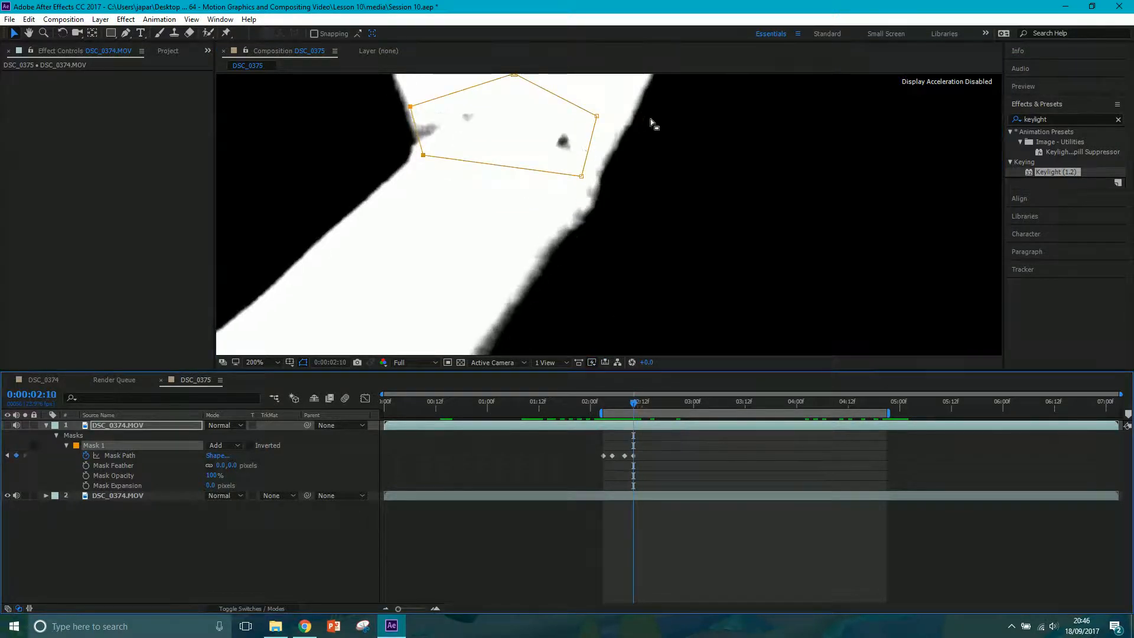
drag(681, 166, 726, 245)
key(Page_Down)
key(Page_Down)
key(Page_Down)
key(Page_Down)
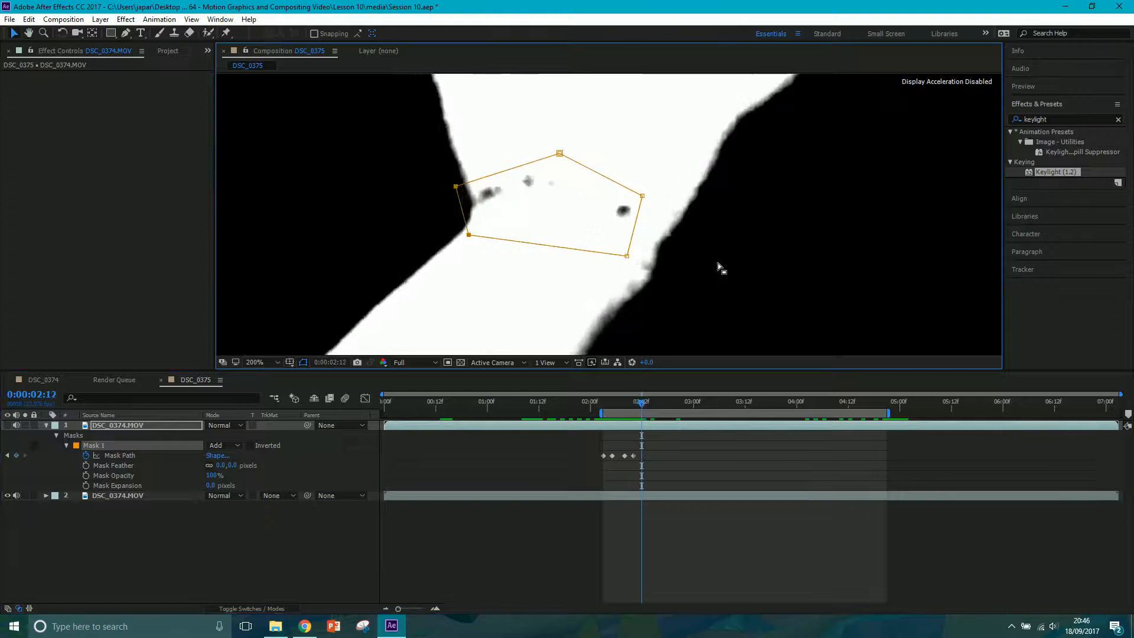
drag(558, 153, 590, 130)
drag(640, 207, 644, 201)
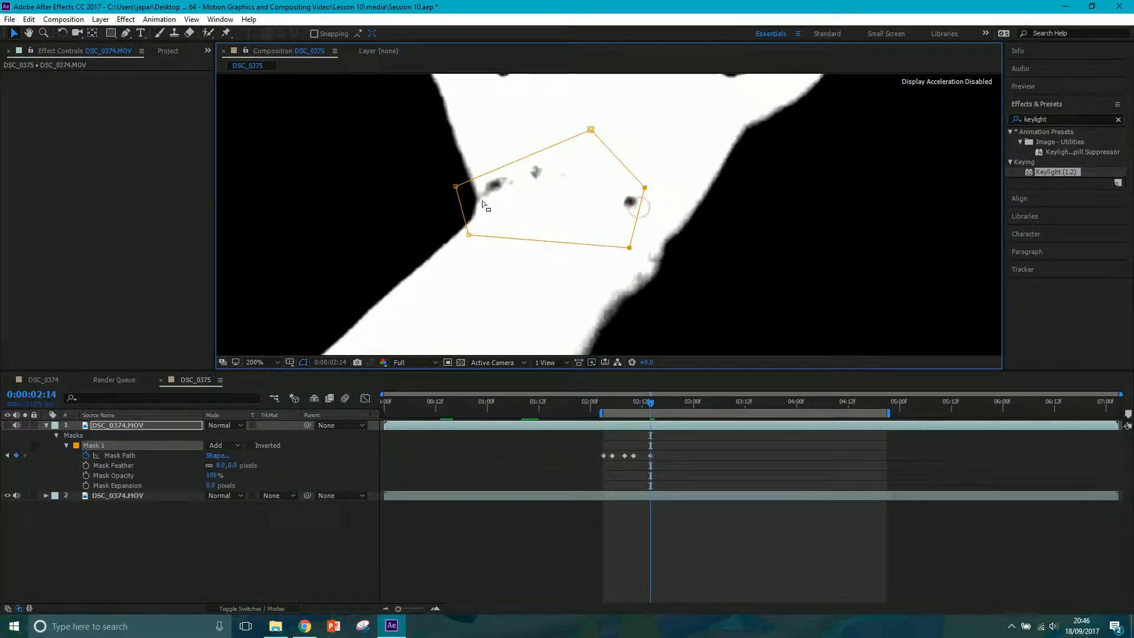
drag(459, 198, 474, 182)
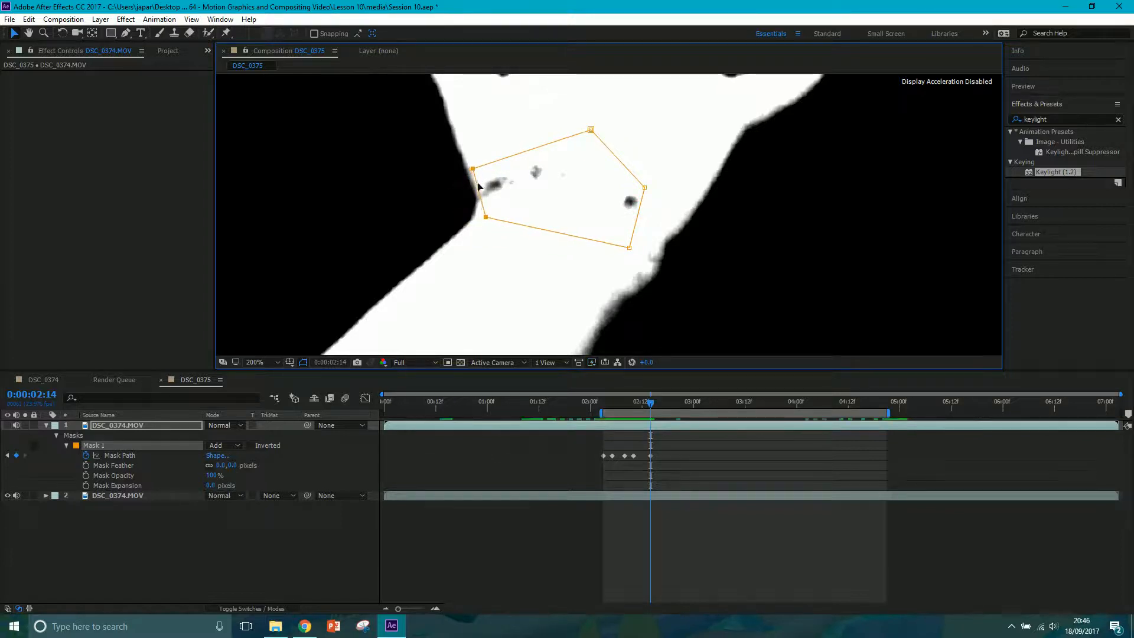
At 0:00:02:12, pull Mask 1's two left vertices inward to the wrist's edge
key(Page_Up)
key(Page_Up)
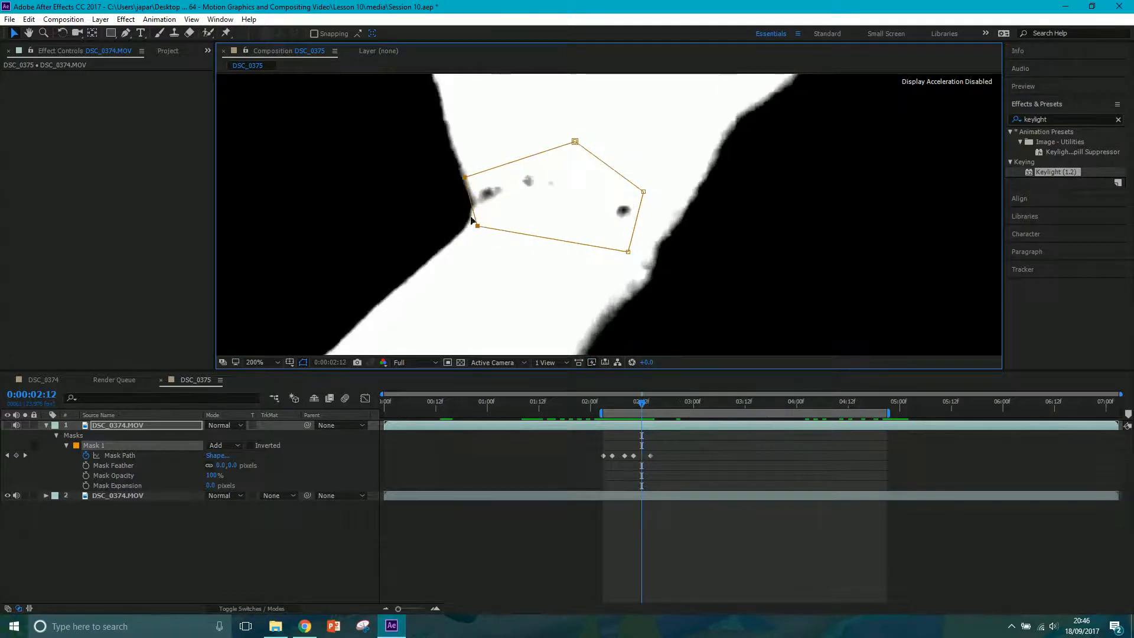
click(444, 185)
drag(464, 177, 472, 174)
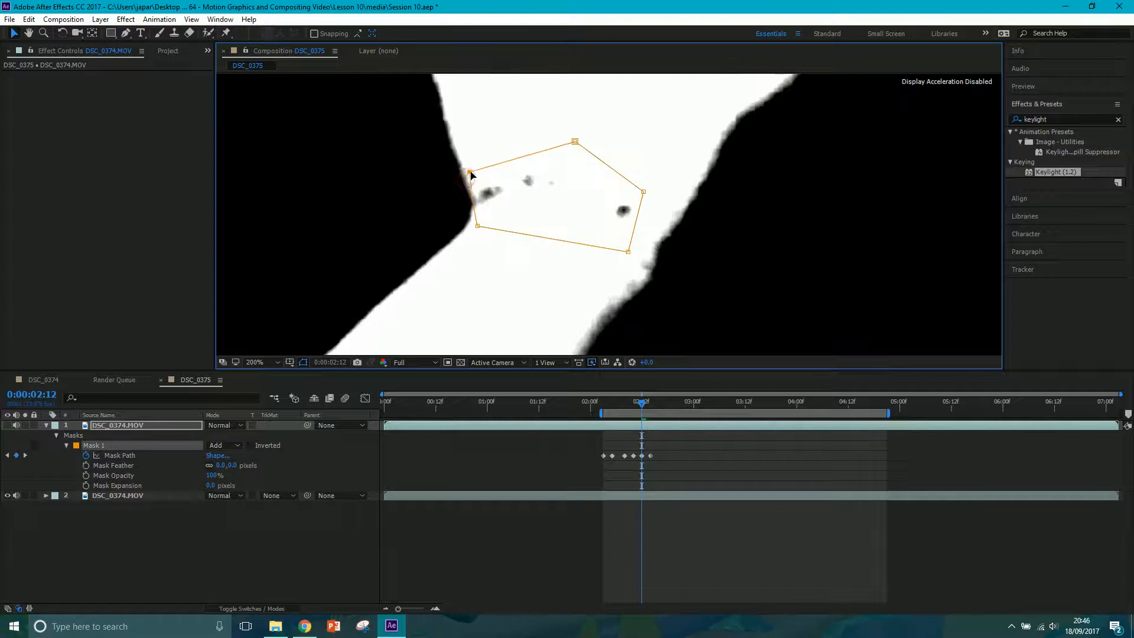
drag(477, 226, 481, 224)
At 0:00:02:18, shift Mask 1's left and right edges rightward and raise its top vertex to enclose the bracelet holes
key(space)
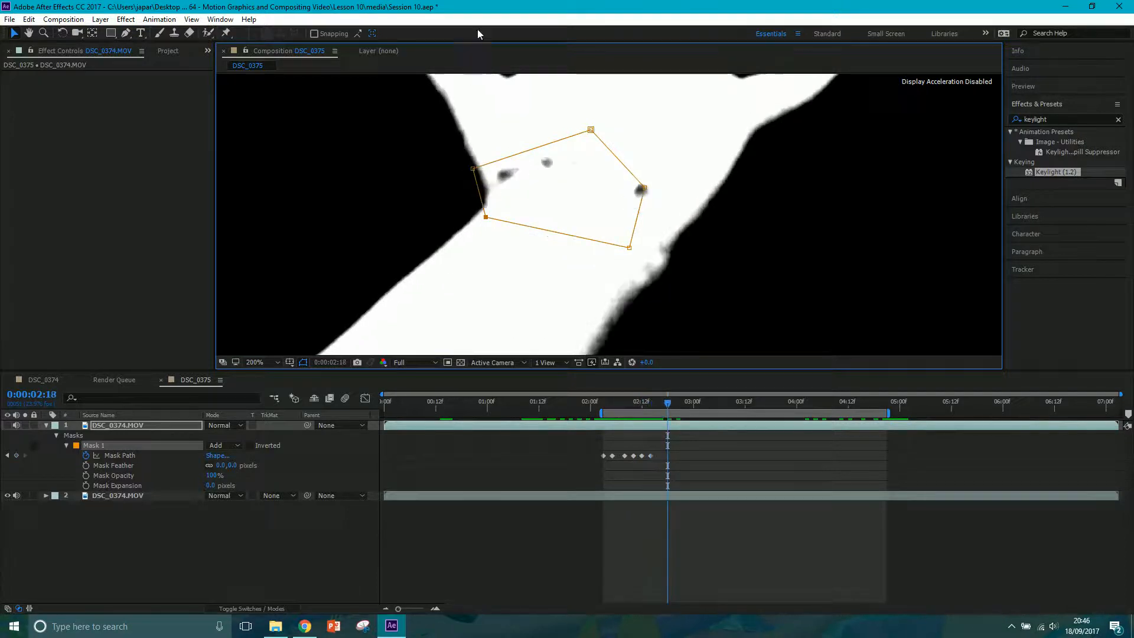
drag(476, 175, 485, 170)
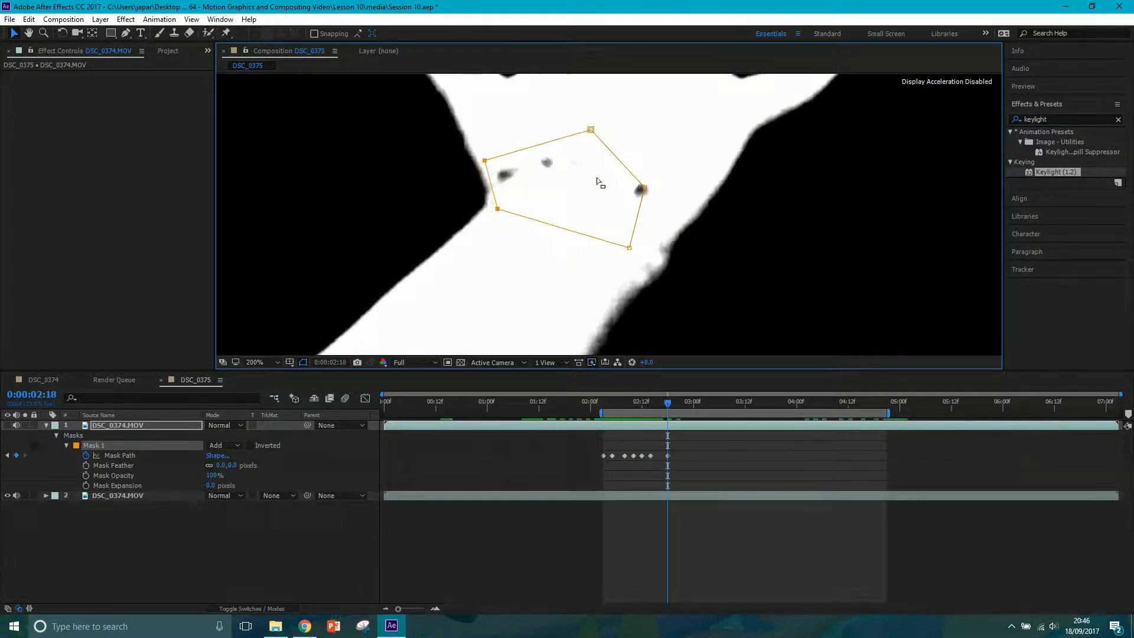
drag(639, 211, 653, 205)
drag(591, 129, 599, 121)
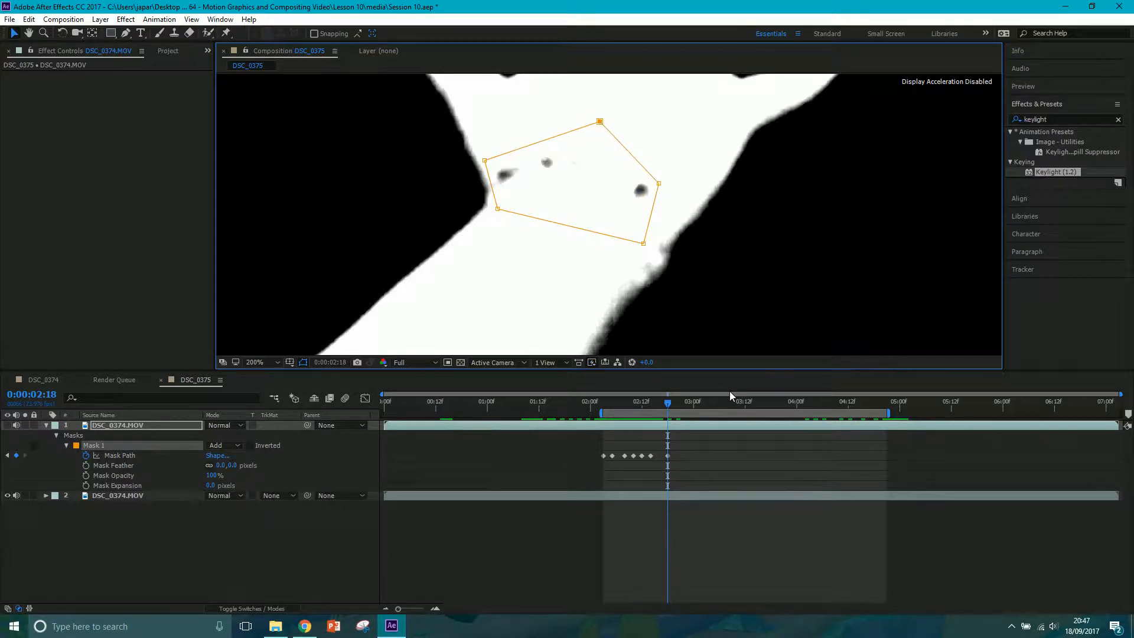
At 0:00:02:23, move Mask 1's left edge inward, extend its right vertex toward the wrist's edge and nudge the top vertex
key(Page_Down)
key(Page_Down)
key(Page_Down)
key(Page_Down)
key(Page_Down)
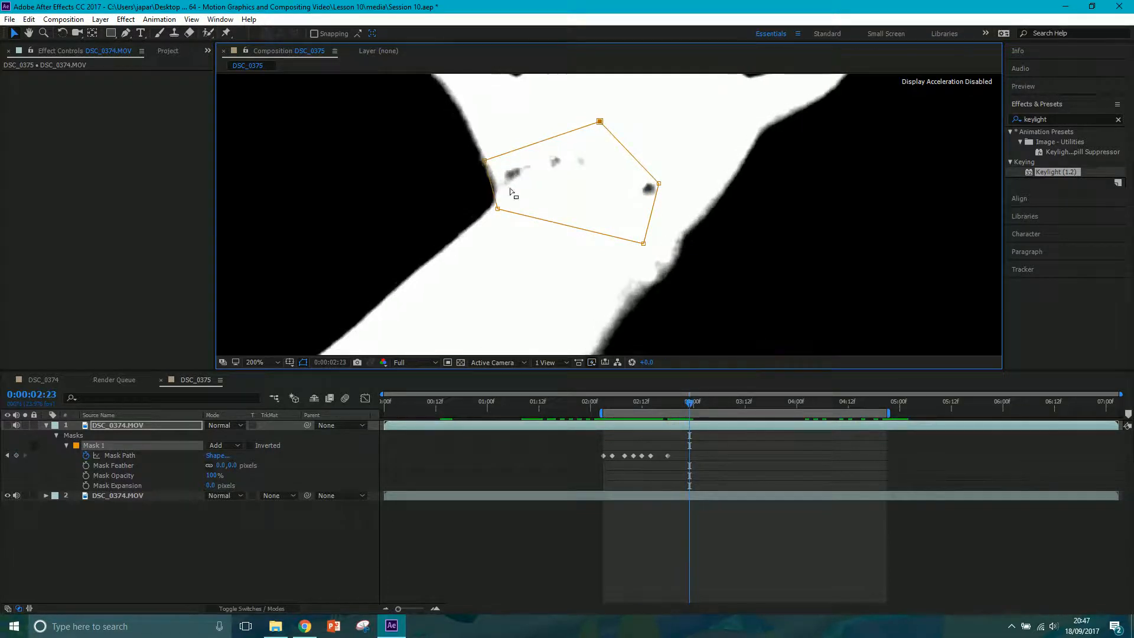
drag(493, 187, 499, 184)
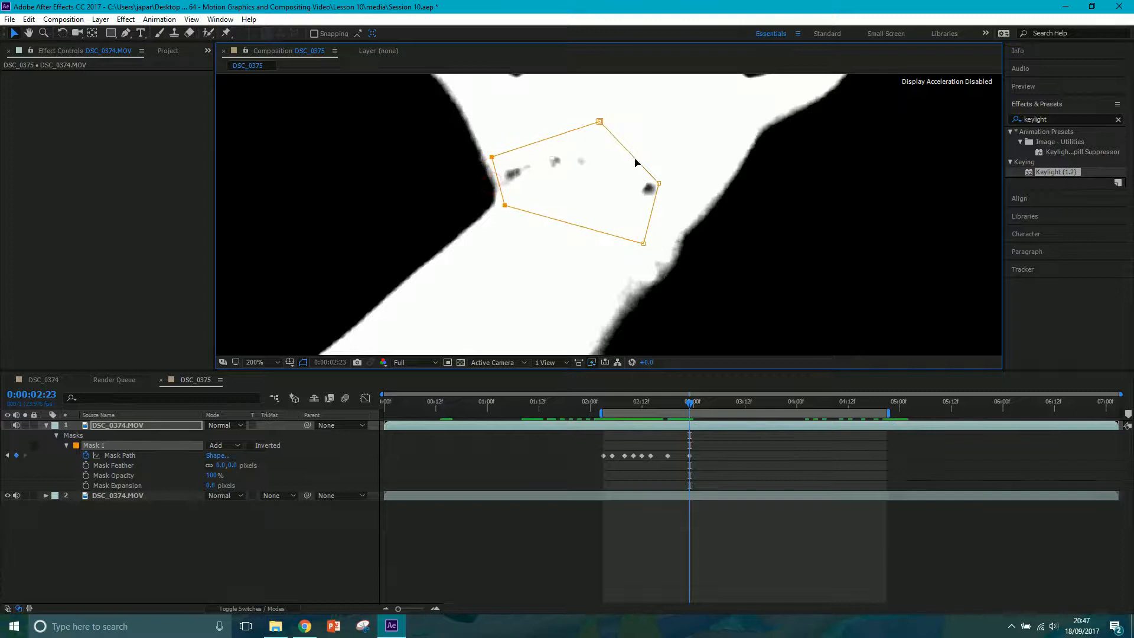
drag(659, 185, 694, 173)
drag(599, 121, 601, 118)
At 0:00:03:04, shift Mask 1's left and right edges slightly rightward to follow the wrist
key(Page_Down)
key(Page_Down)
key(Page_Down)
key(Page_Down)
key(Page_Down)
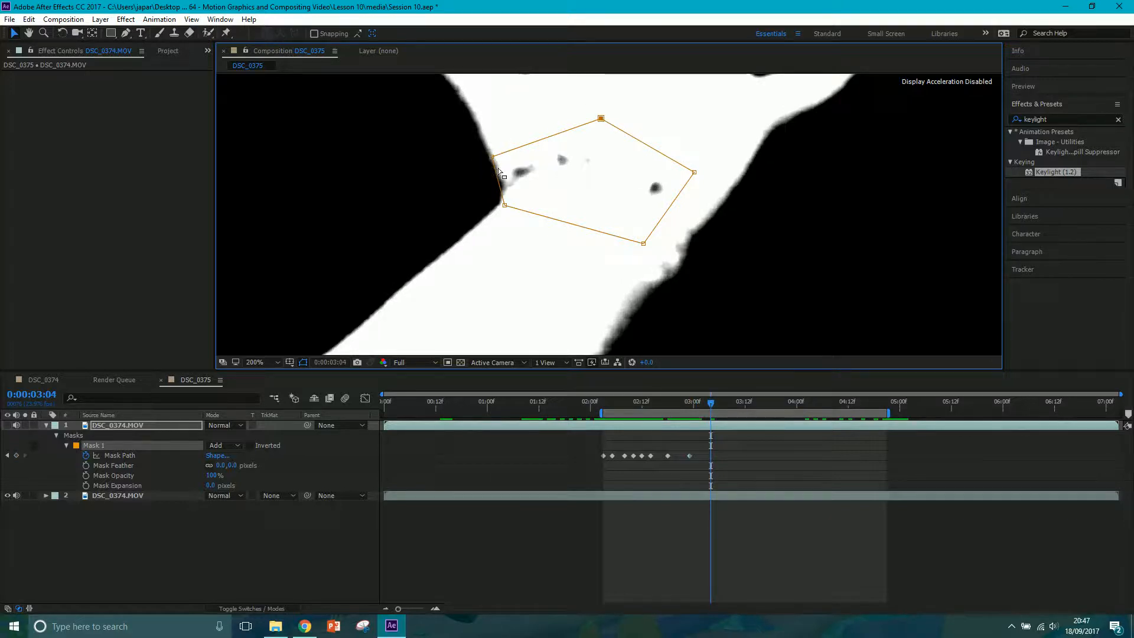
drag(496, 174, 503, 171)
drag(682, 191, 685, 191)
At 0:00:03:09, move Mask 1's left edge inward to the wrist's outline and raise its top vertex
key(Page_Down)
key(Page_Down)
key(Page_Down)
key(Page_Down)
key(Page_Down)
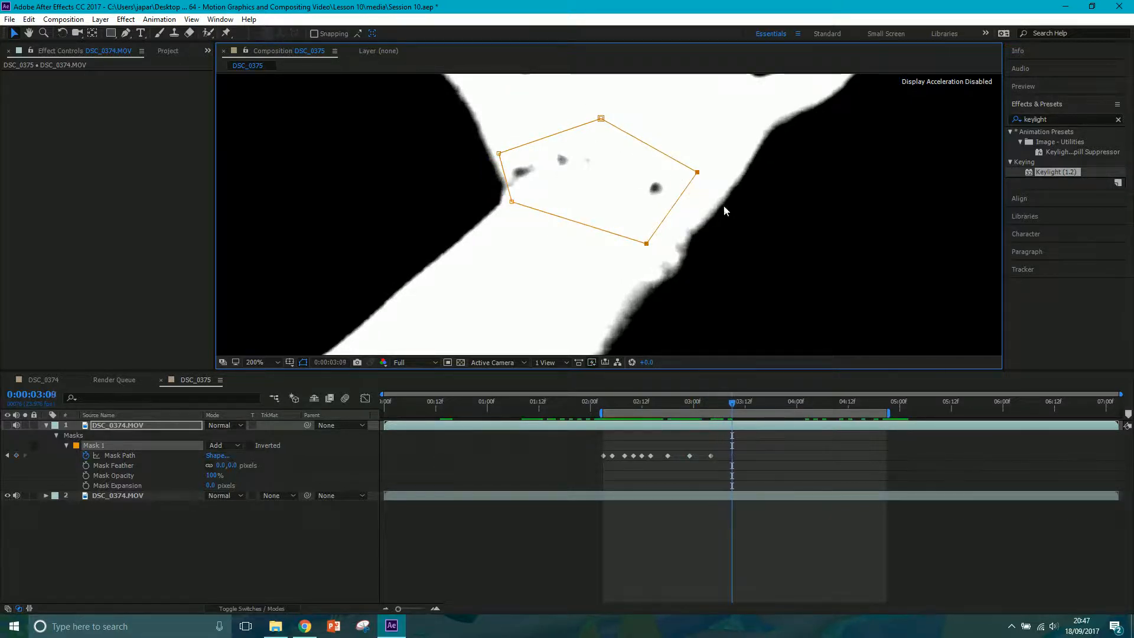
drag(504, 169, 514, 167)
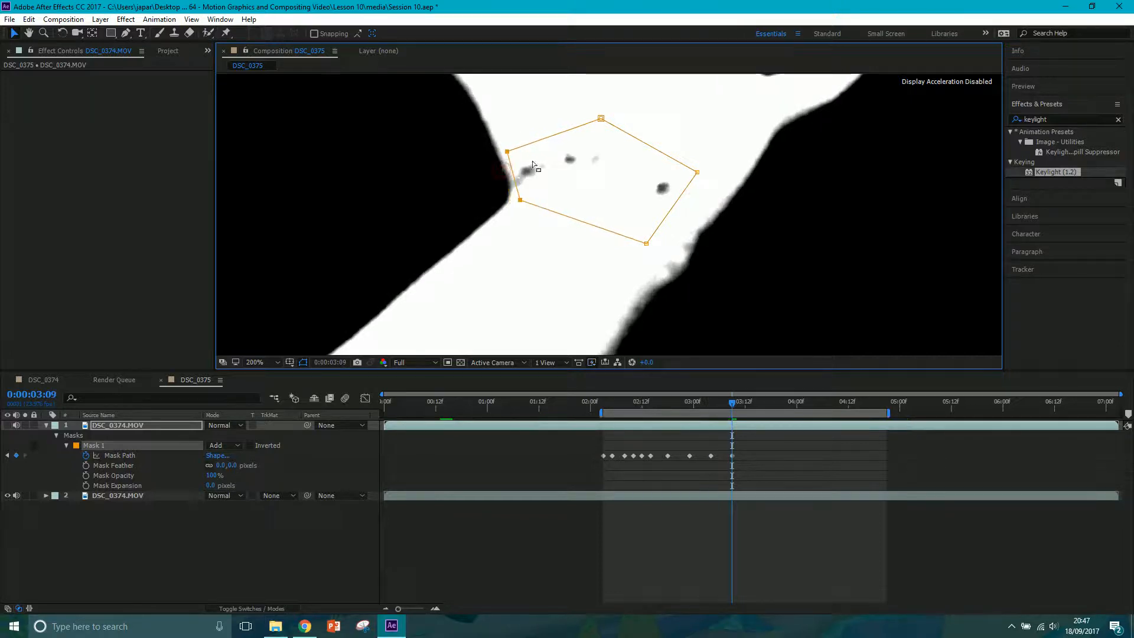
drag(601, 118, 610, 113)
Six frames further on, shift Mask 1's left and right edges rightward to keep the bracelet holes covered
key(Page_Down)
key(Page_Down)
key(Page_Down)
key(Page_Down)
key(Page_Down)
key(Page_Down)
drag(516, 181, 520, 180)
drag(687, 193, 699, 193)
At 0:00:03:21, move Mask 1's left edge rightward to match the wrist's outline
key(Page_Down)
key(Page_Down)
key(Page_Down)
key(Page_Down)
key(Page_Down)
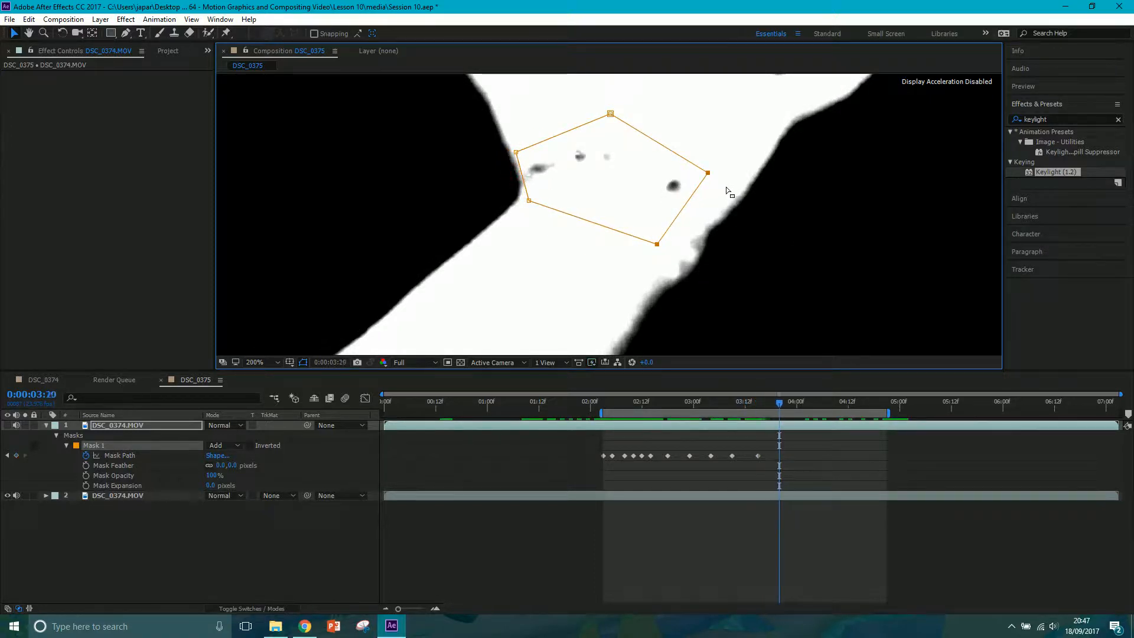
key(Page_Down)
drag(520, 169, 532, 168)
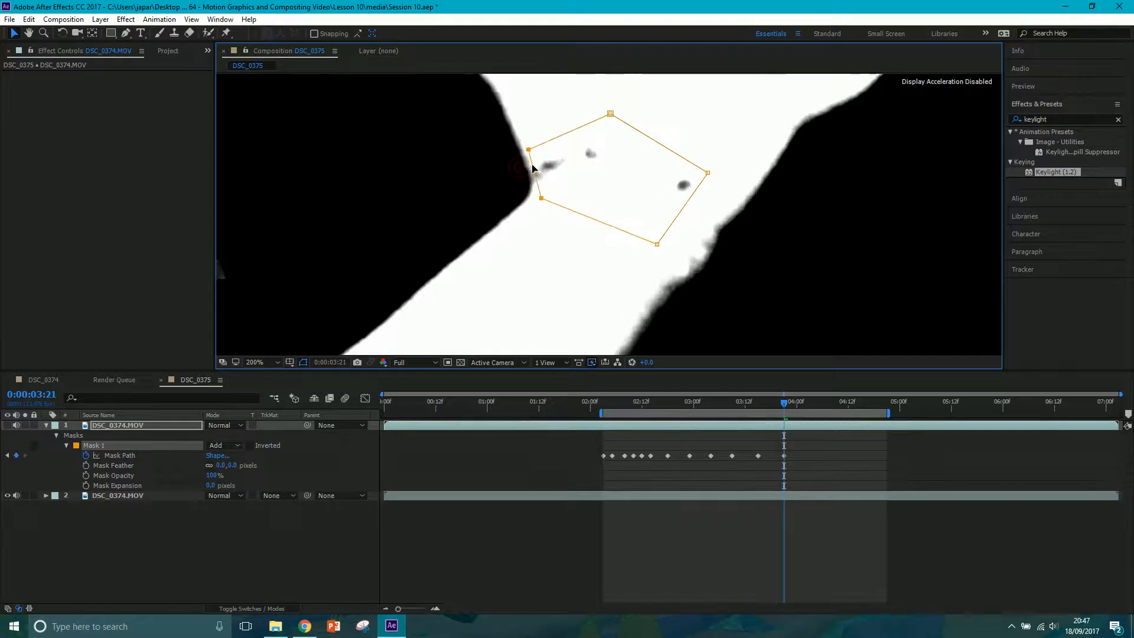
Move Mask 1's right edge rightward at 0:00:03:21, and shift both its left and right edges rightward at 0:00:04:03
drag(695, 193, 705, 193)
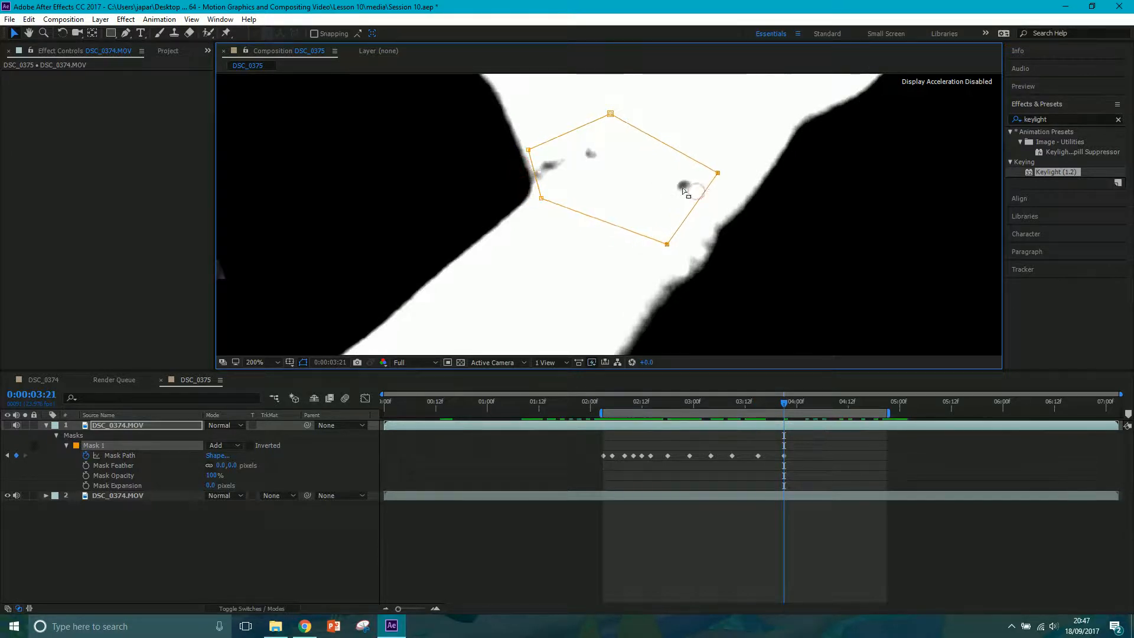
key(Page_Down)
key(Page_Down)
key(Page_Down)
key(Page_Down)
key(Page_Down)
key(Page_Down)
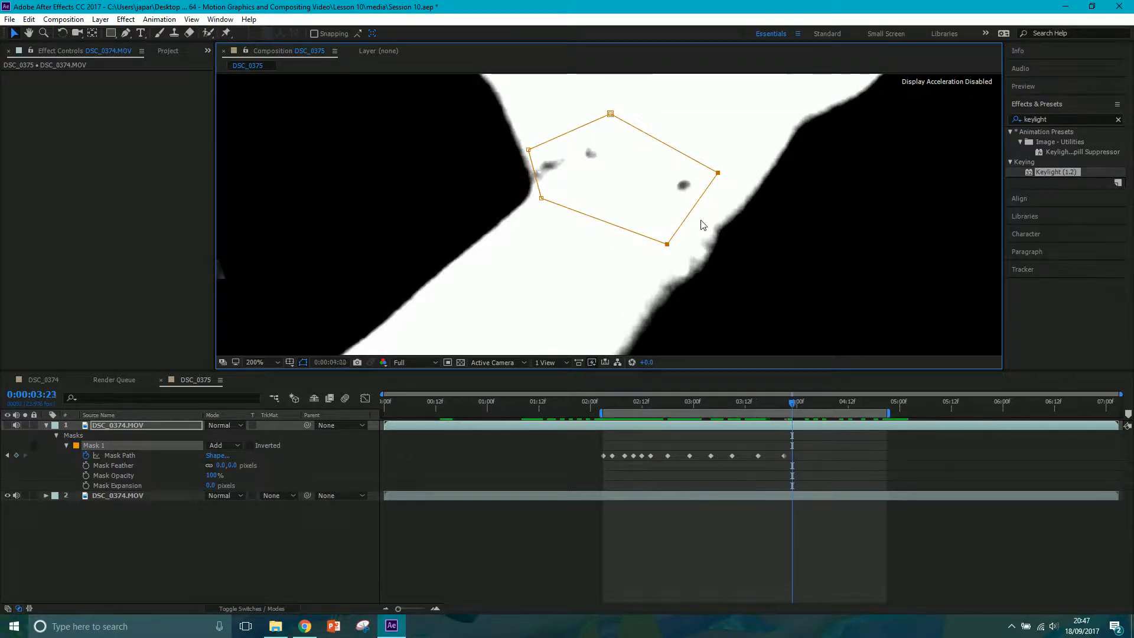
drag(532, 164, 540, 166)
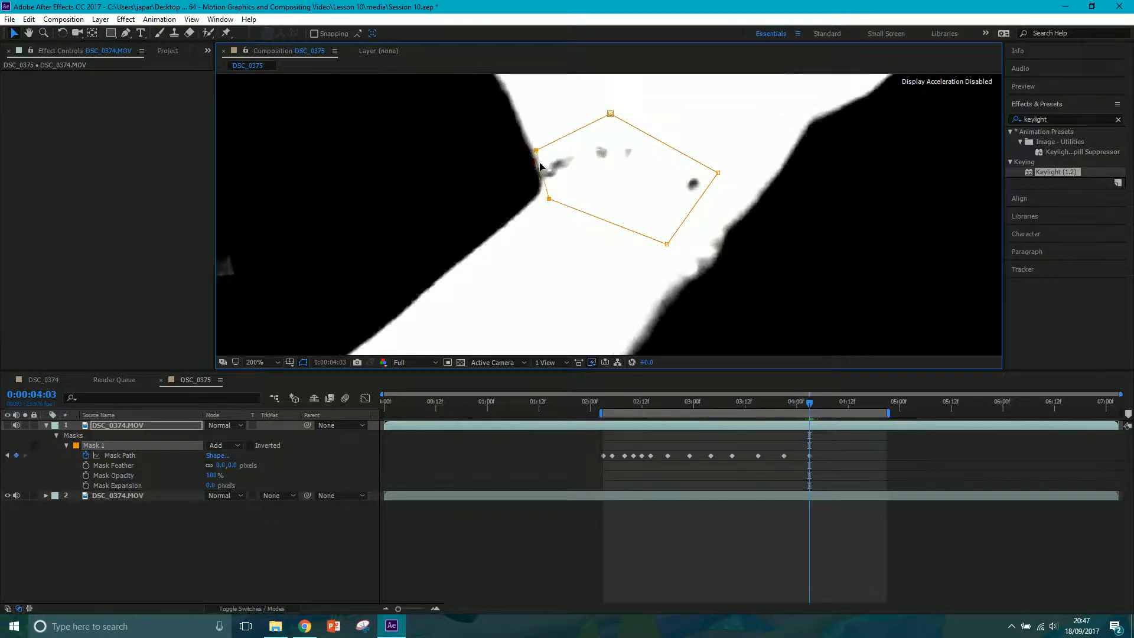
drag(705, 188, 721, 185)
At 0:00:04:09, move Mask 1's left edge rightward and slightly up to match the wrist's outline
key(Page_Down)
key(Page_Down)
key(Page_Down)
key(Page_Down)
key(Page_Down)
key(Page_Down)
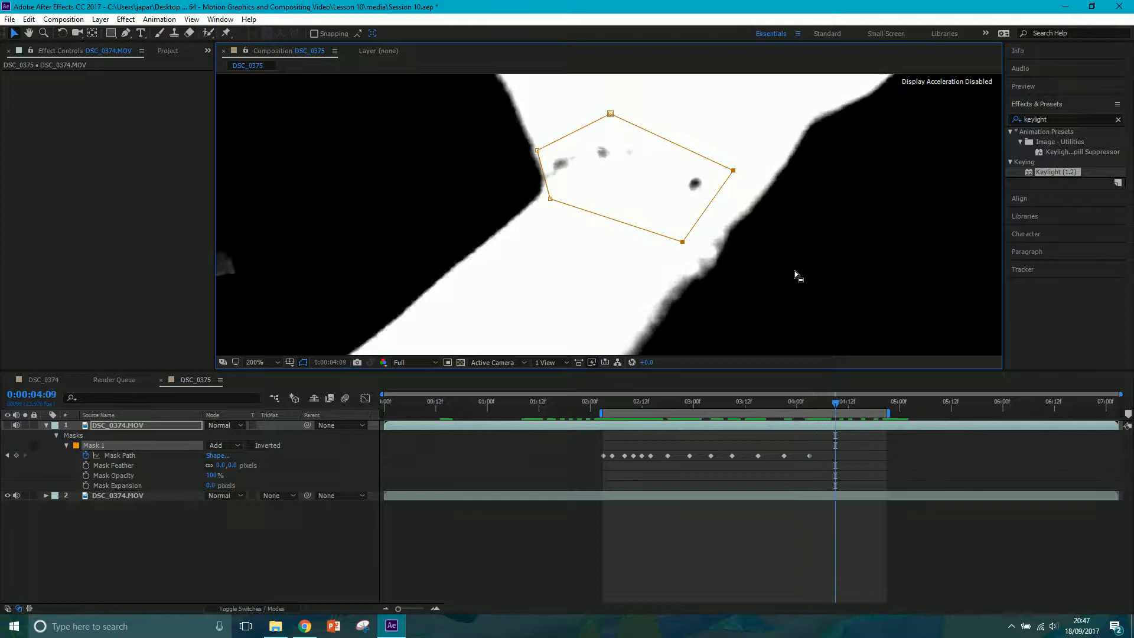
drag(539, 166, 548, 158)
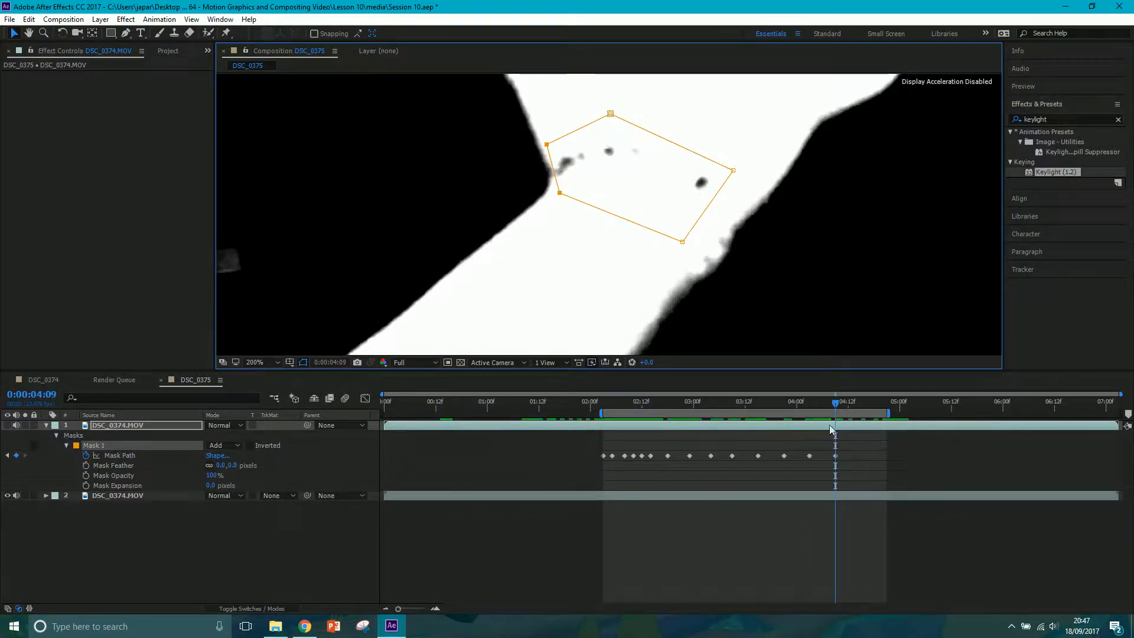
At 0:00:04:15, shift Mask 1's left edge, top vertex and right edge rightward and down to cover the bracelet holes
click(801, 405)
click(861, 407)
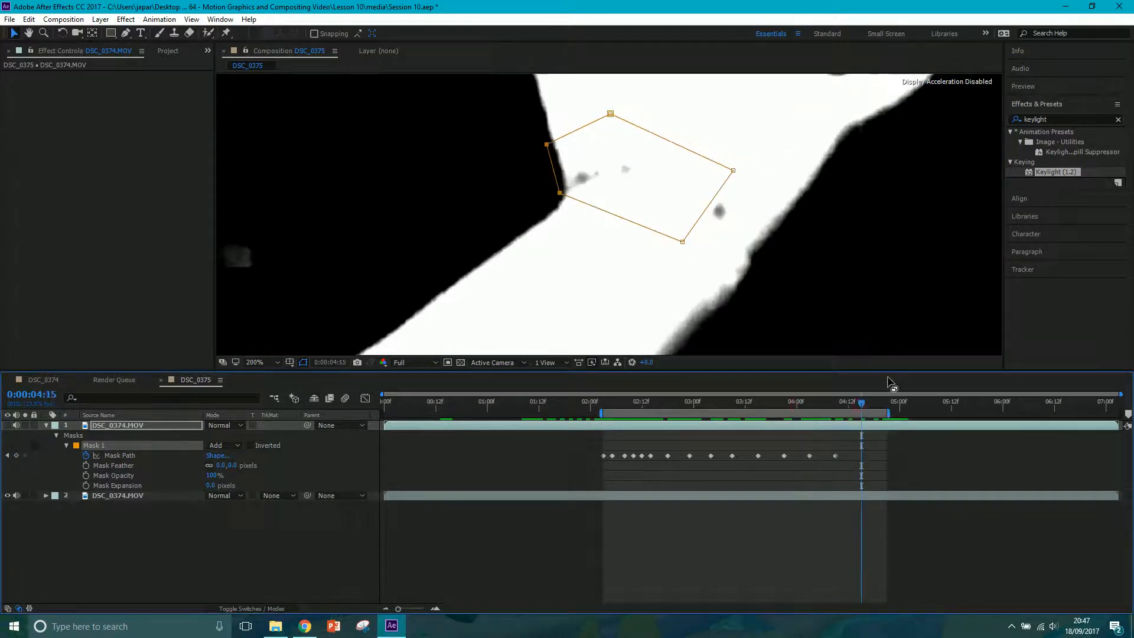
drag(553, 175, 568, 186)
drag(610, 115, 624, 122)
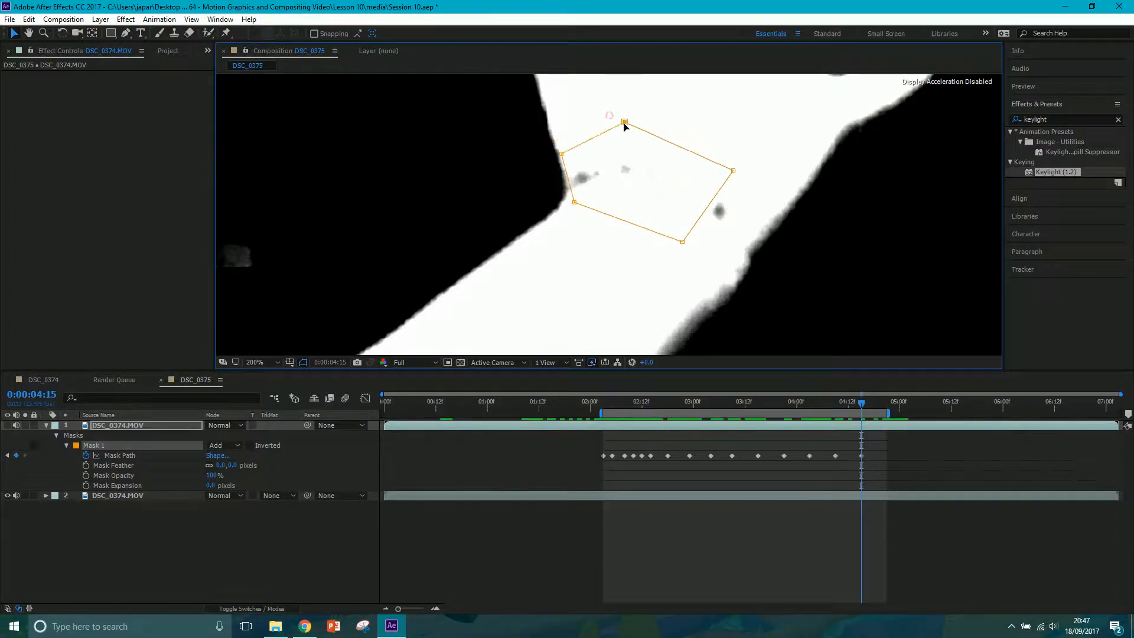
drag(710, 202, 736, 219)
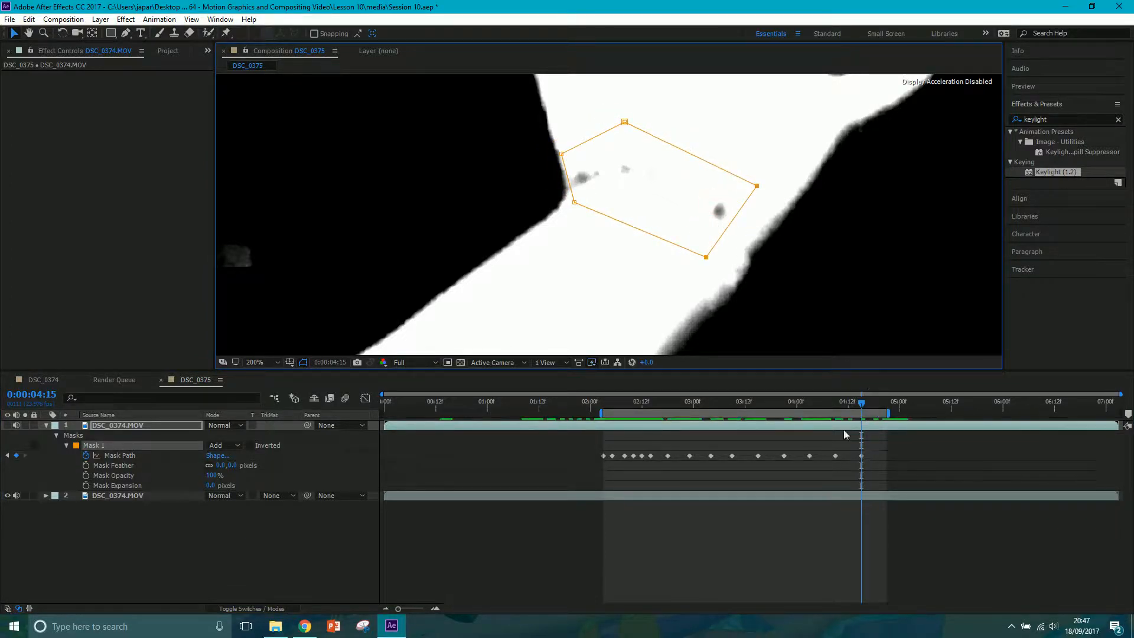
At 0:00:04:17, lower Mask 1's right edge and both left vertices to follow the descending wrist
click(846, 402)
drag(847, 403, 874, 405)
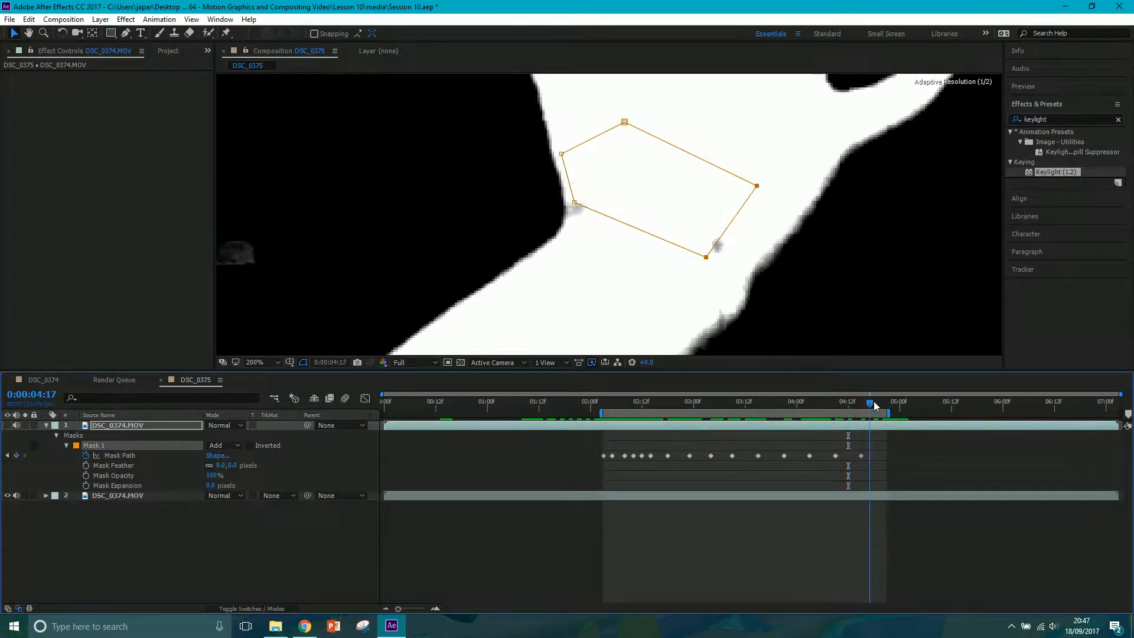
drag(735, 222, 739, 259)
drag(569, 181, 572, 240)
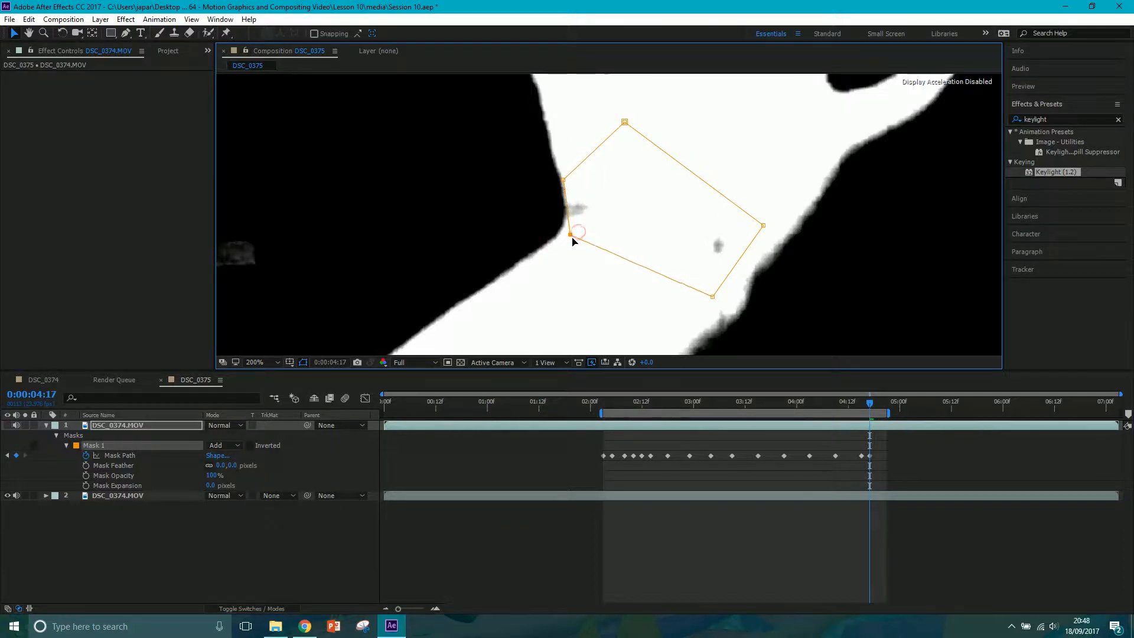
drag(561, 183, 568, 183)
drag(569, 237, 567, 241)
One frame further on, at 0:00:04:18, lower Mask 1's left edge, top vertex and right vertices around the bracelet holes
key(Page_Down)
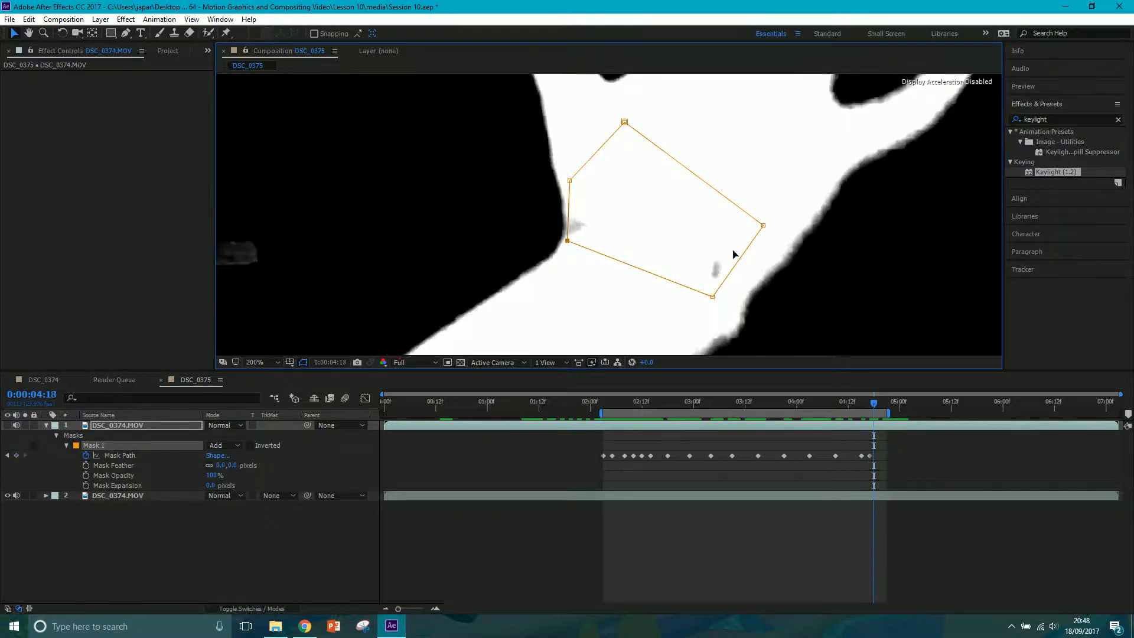
drag(572, 207, 570, 220)
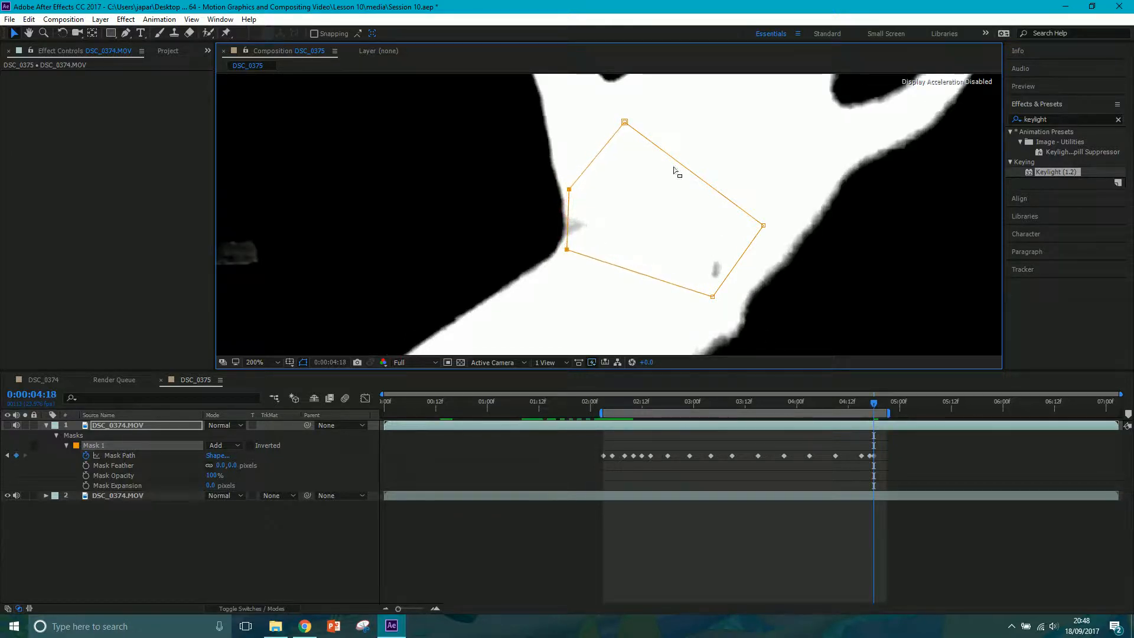
drag(625, 121, 654, 175)
drag(762, 226, 758, 237)
drag(712, 297, 713, 306)
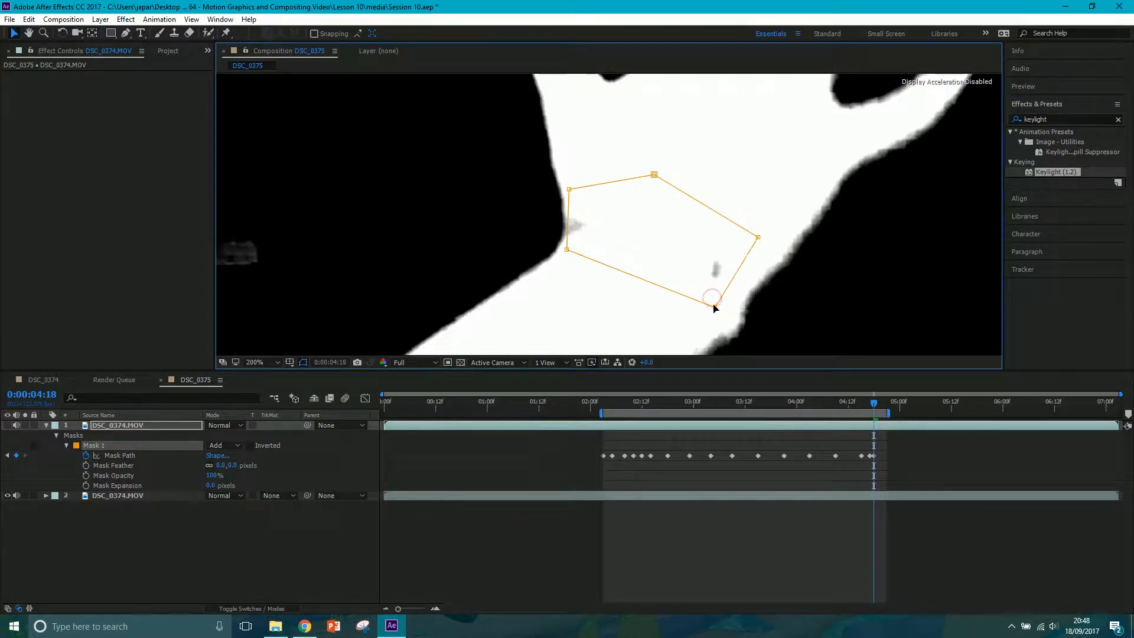
At 0:00:04:20, reshape Mask 1 by lowering its bottom, left, top and right vertices to fit the wrist
key(Page_Down)
key(Page_Down)
drag(625, 275, 621, 327)
scroll(679, 266, down, 3)
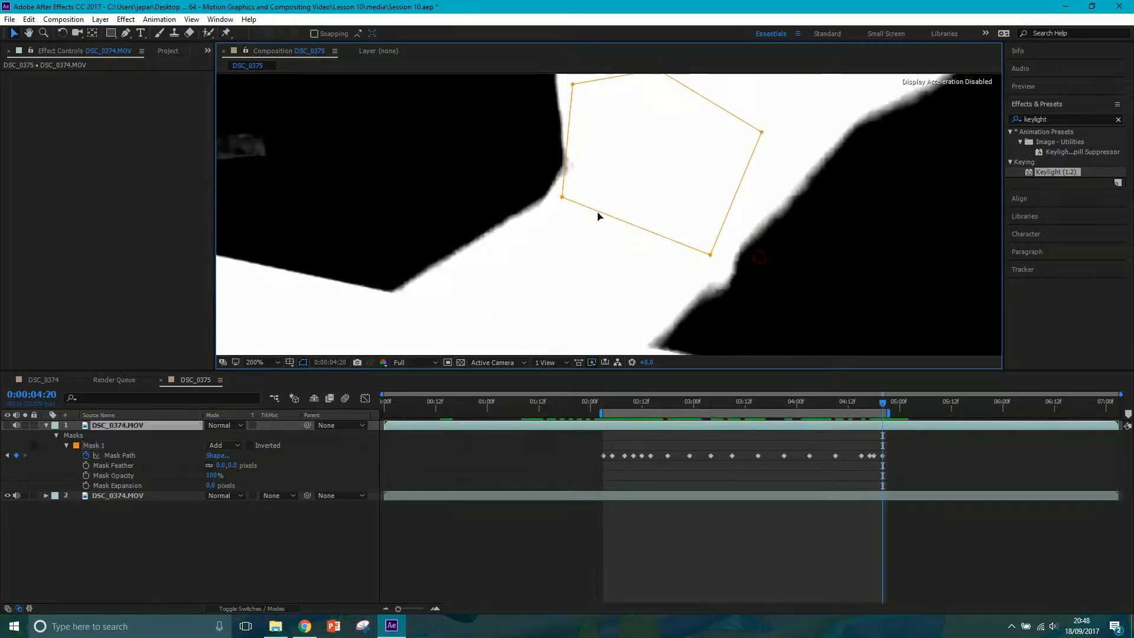
drag(562, 197, 565, 193)
drag(572, 86, 569, 113)
drag(565, 193, 551, 212)
drag(570, 114, 590, 196)
drag(622, 117, 630, 183)
drag(727, 177, 696, 246)
At 0:00:04:21, lower Mask 1's vertices to keep the shape over the bracelet area of the wrist
scroll(692, 249, down, 4)
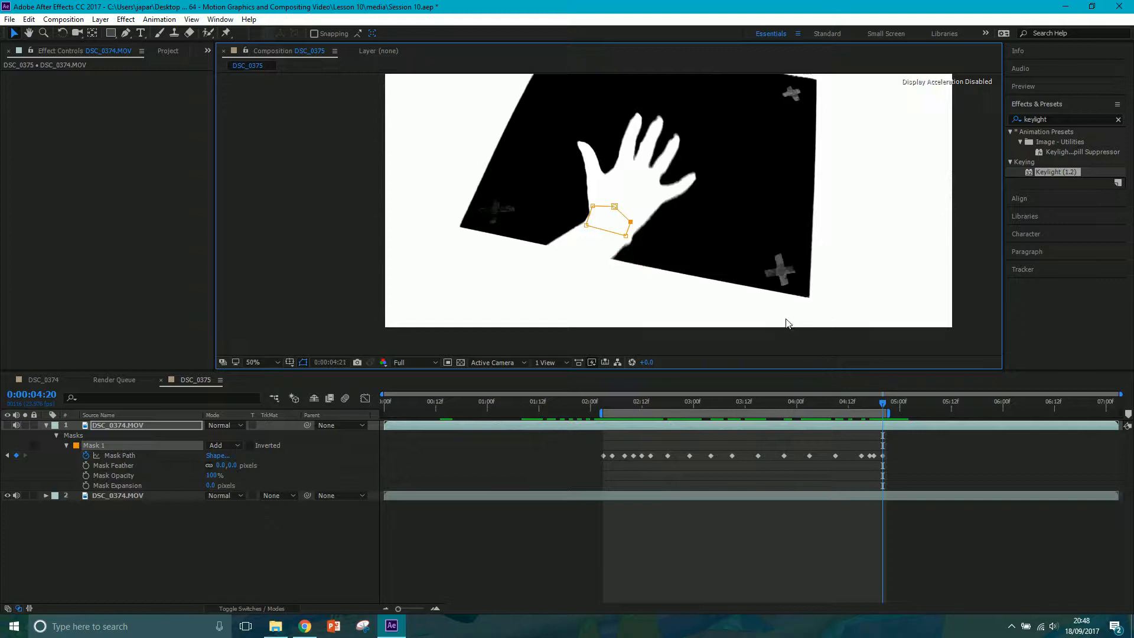
key(Page_Down)
drag(601, 229, 630, 229)
scroll(609, 215, up, 2)
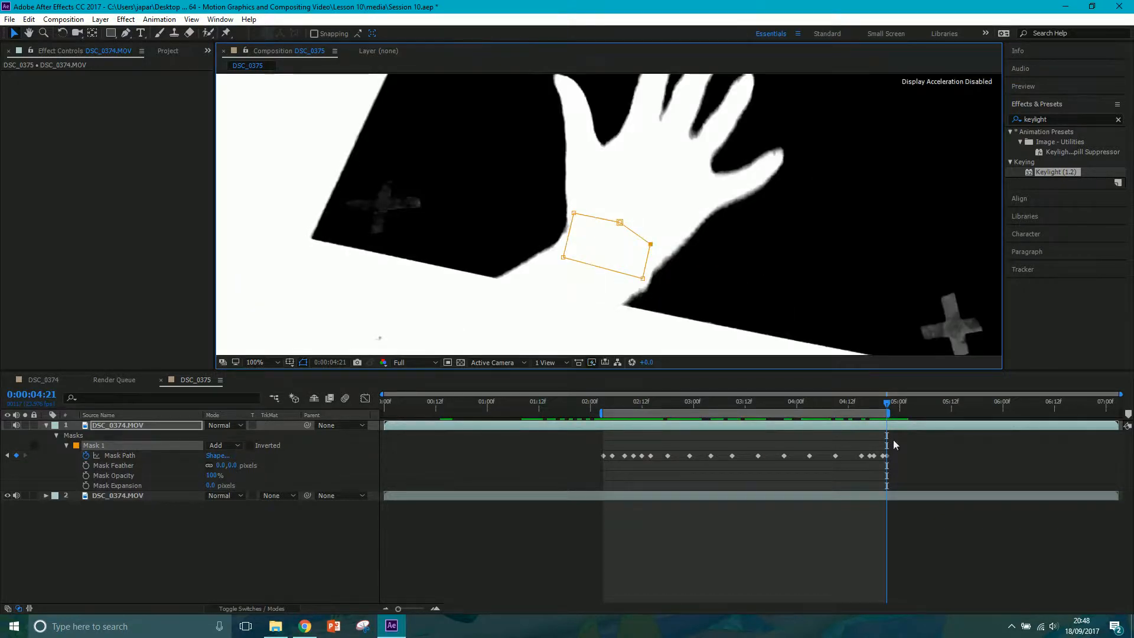
Trim the masked duplicate DSC_0374.MOV layer so that it runs only from 0:00:02:03 to 0:00:04:21
key(Page_Down)
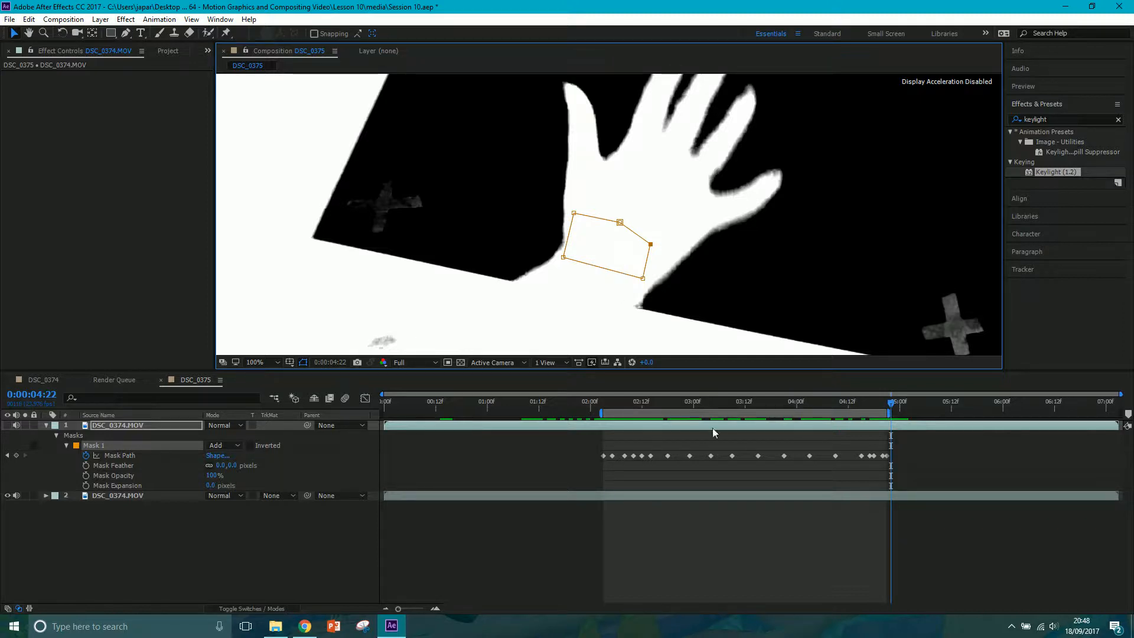
key(Page_Up)
click(899, 425)
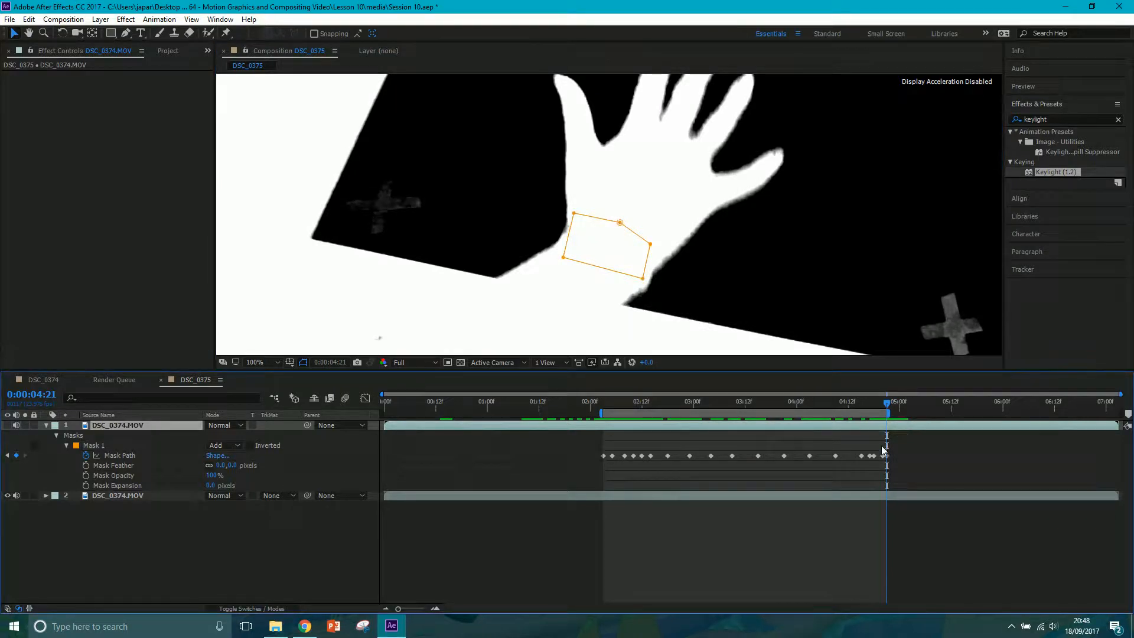
key(alt+bracketright)
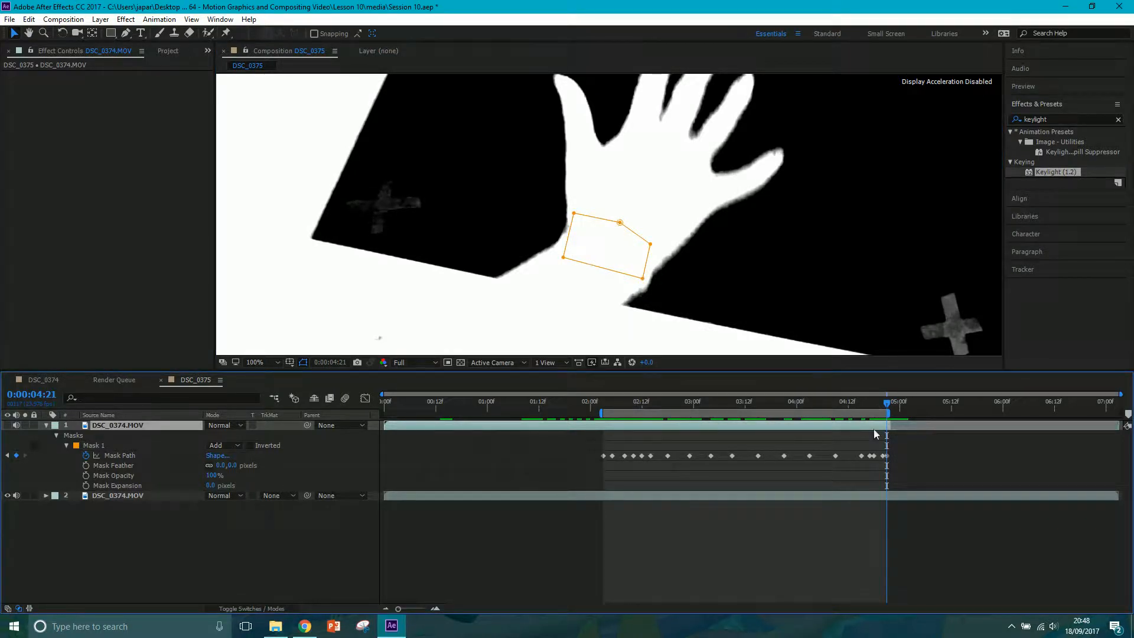
click(604, 404)
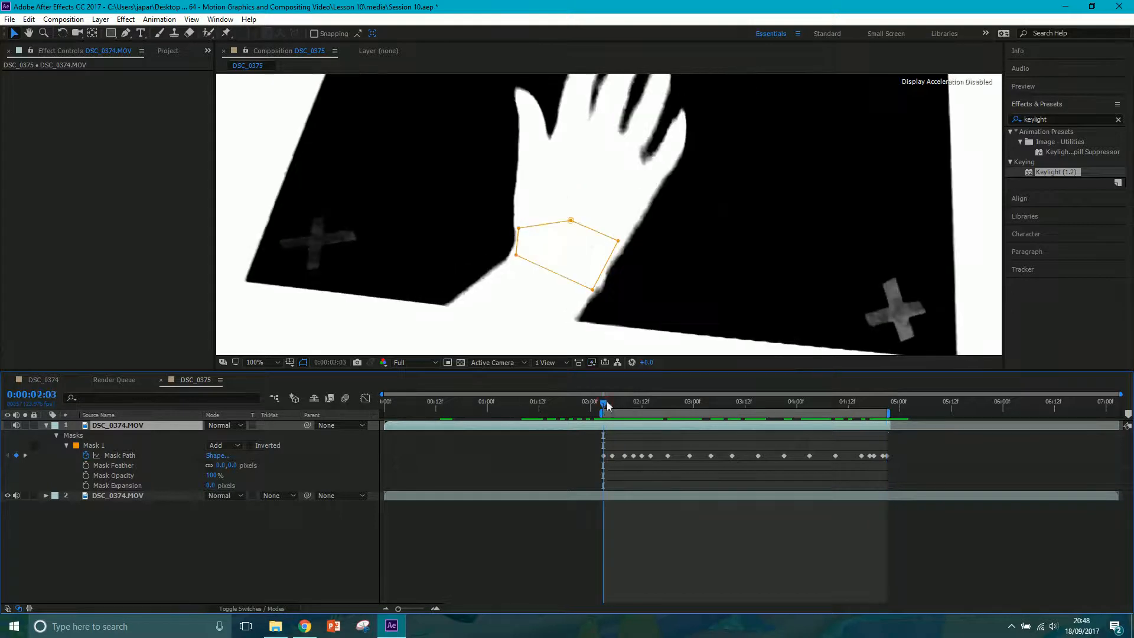
key(alt+bracketleft)
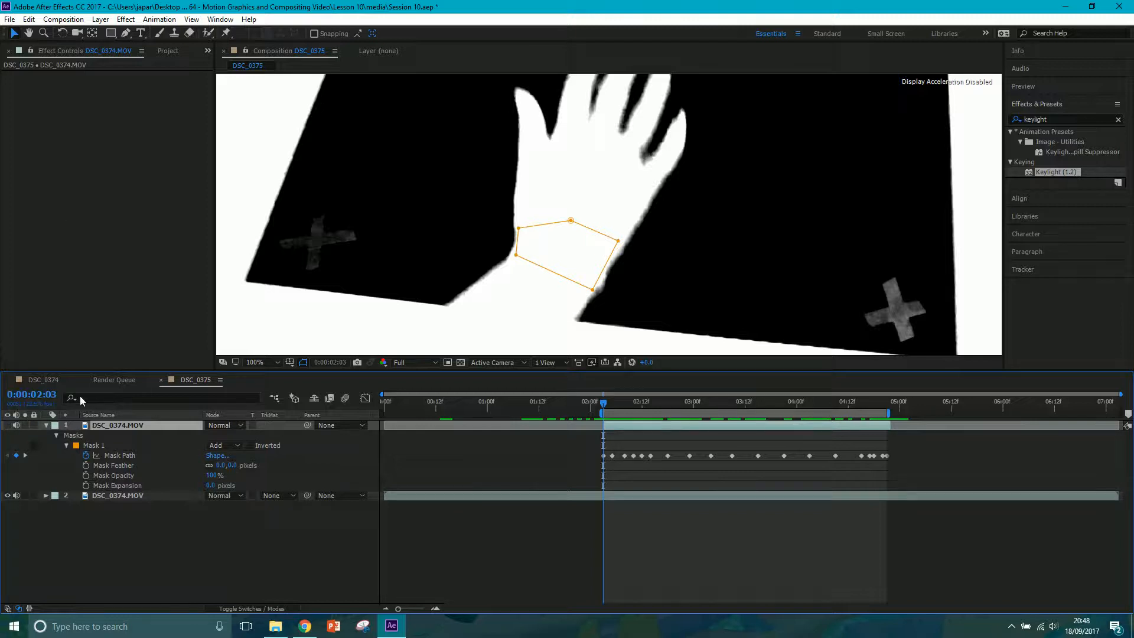
Show the masked duplicate, set the lower layer's Keylight view to Intermediate Result, and scrub to 0:00:02:17
click(7, 425)
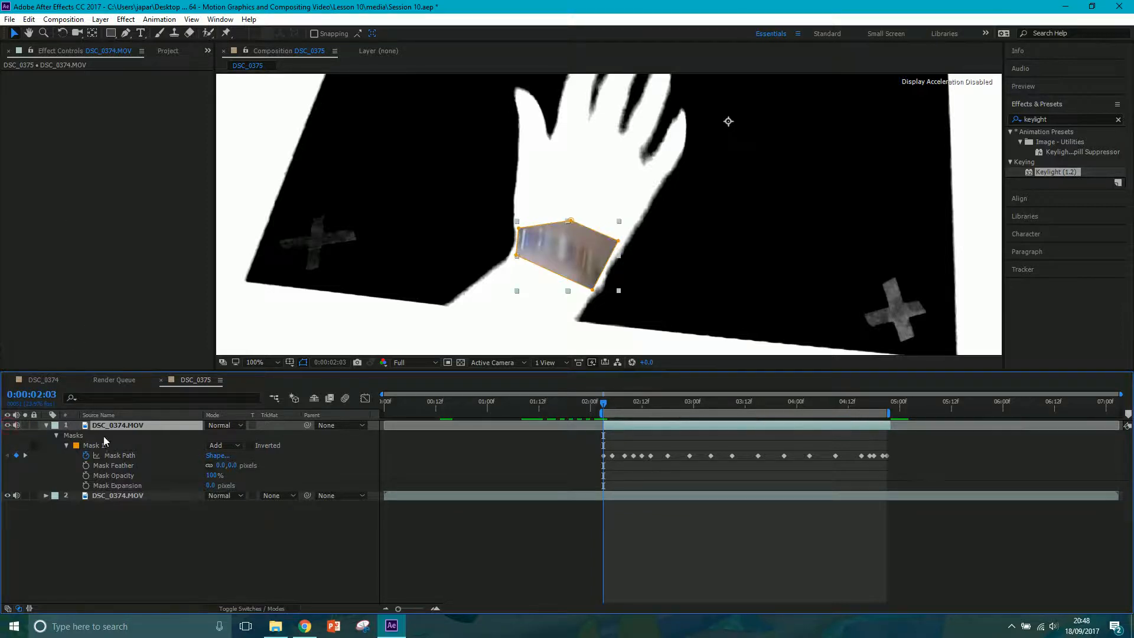
click(109, 495)
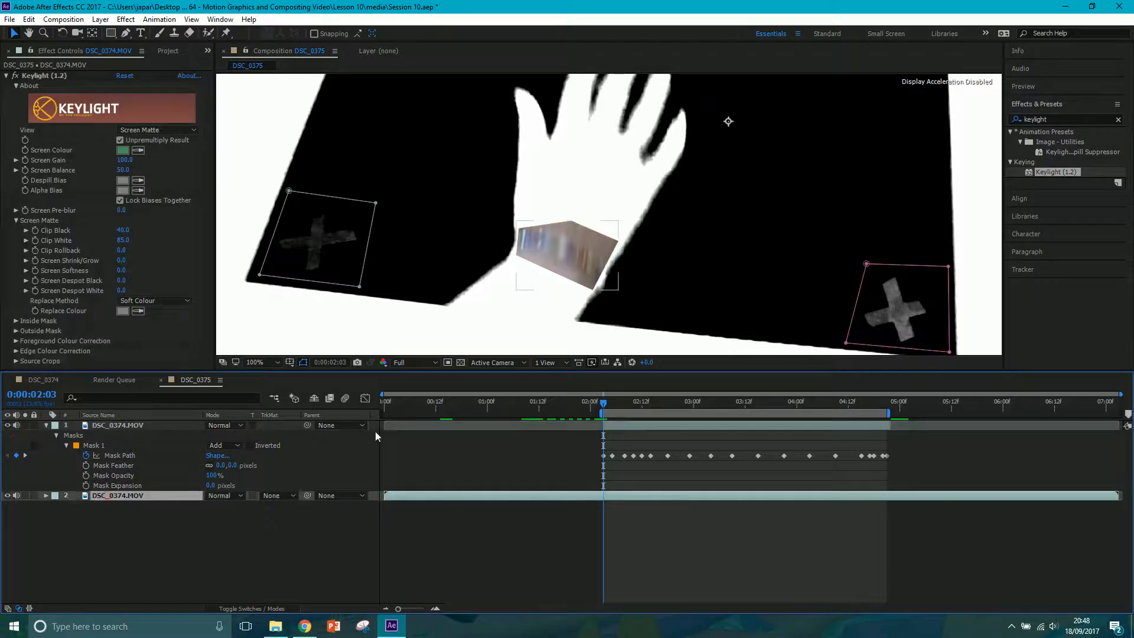
click(158, 130)
click(167, 260)
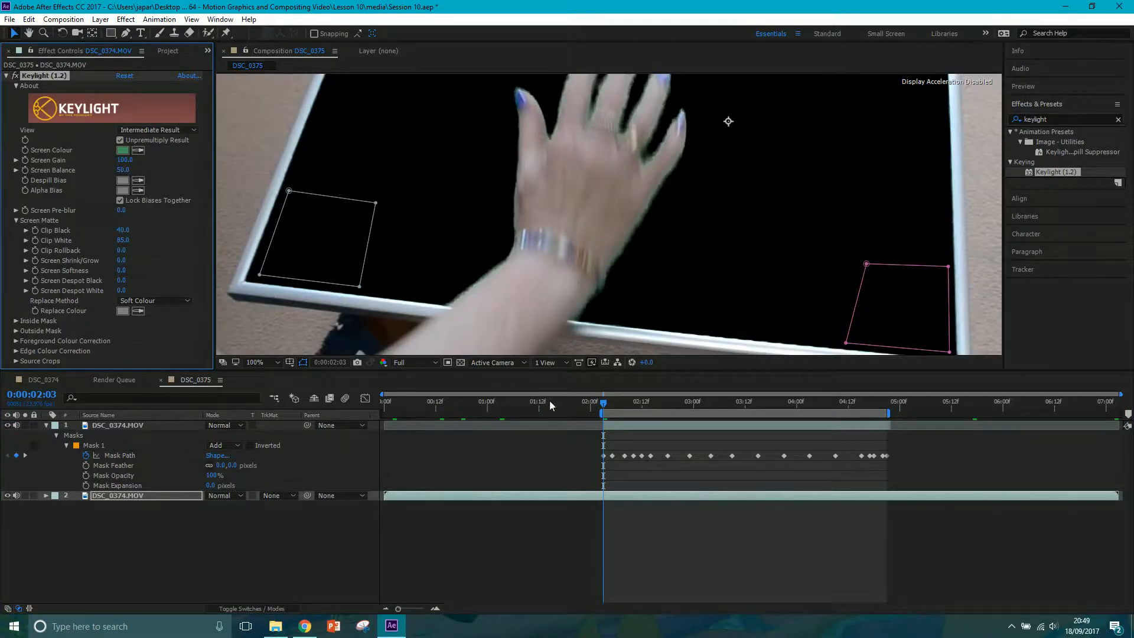
drag(558, 405, 663, 404)
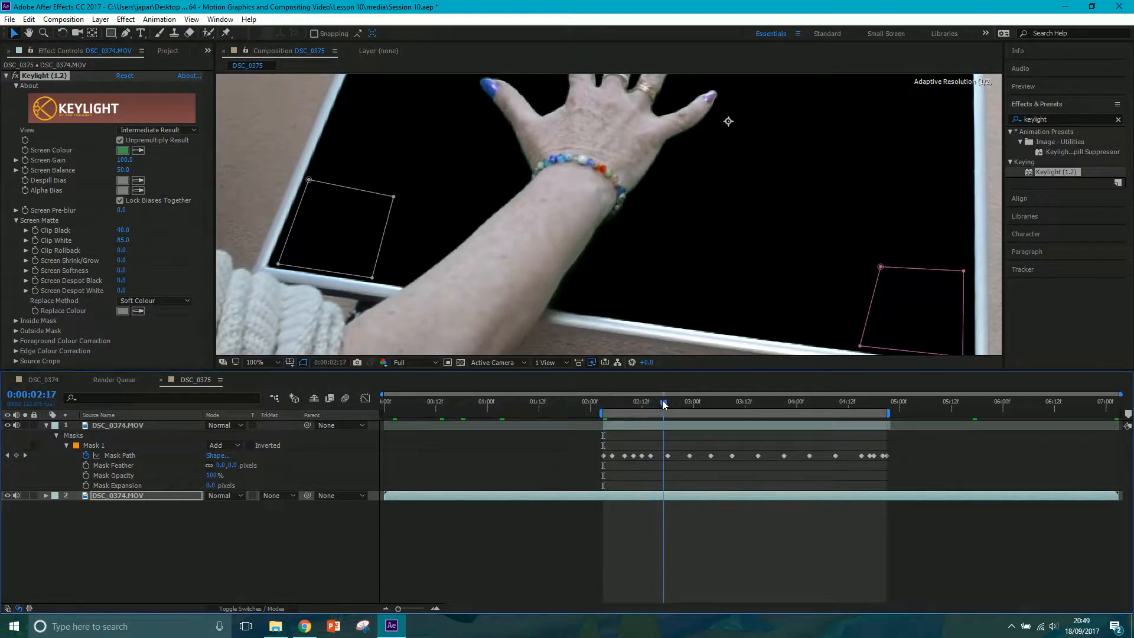
Hide and show the masked duplicate to compare the bracelet with and without the patch
click(7, 425)
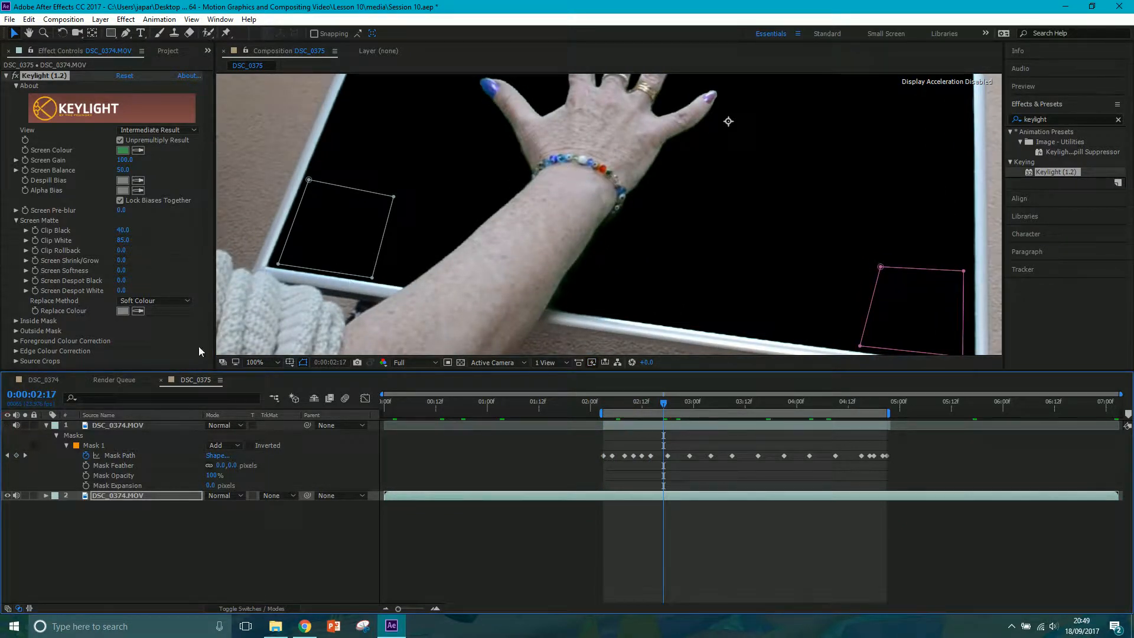
click(3, 429)
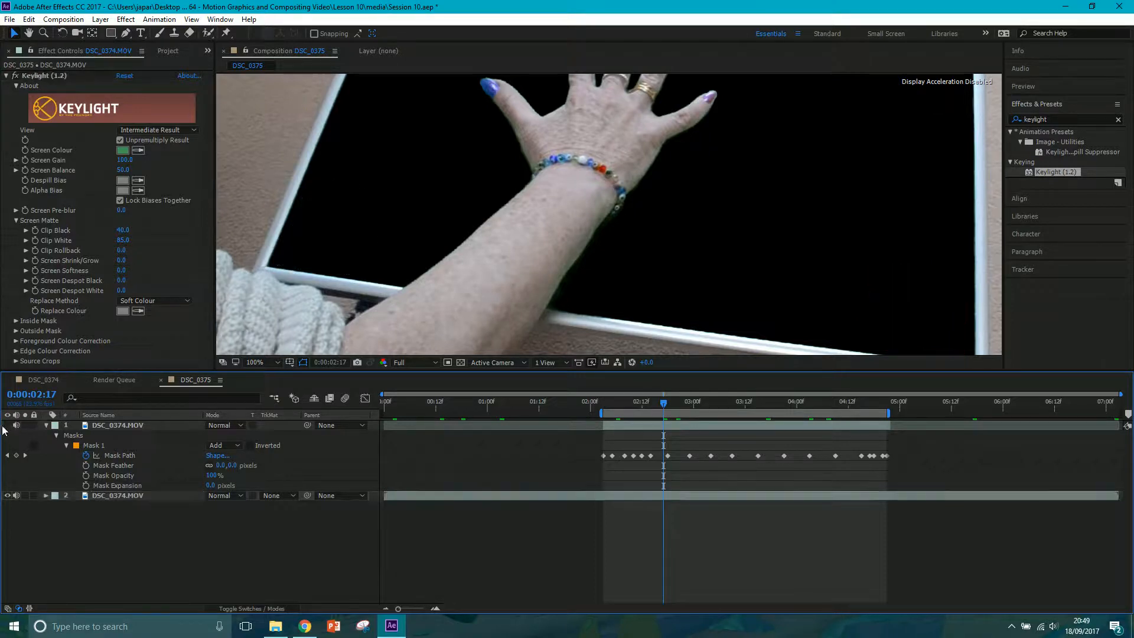
click(7, 425)
Set the lower layer's Keylight view to Screen Matte and hide the masked duplicate to check the bracelet holes
click(105, 495)
click(155, 130)
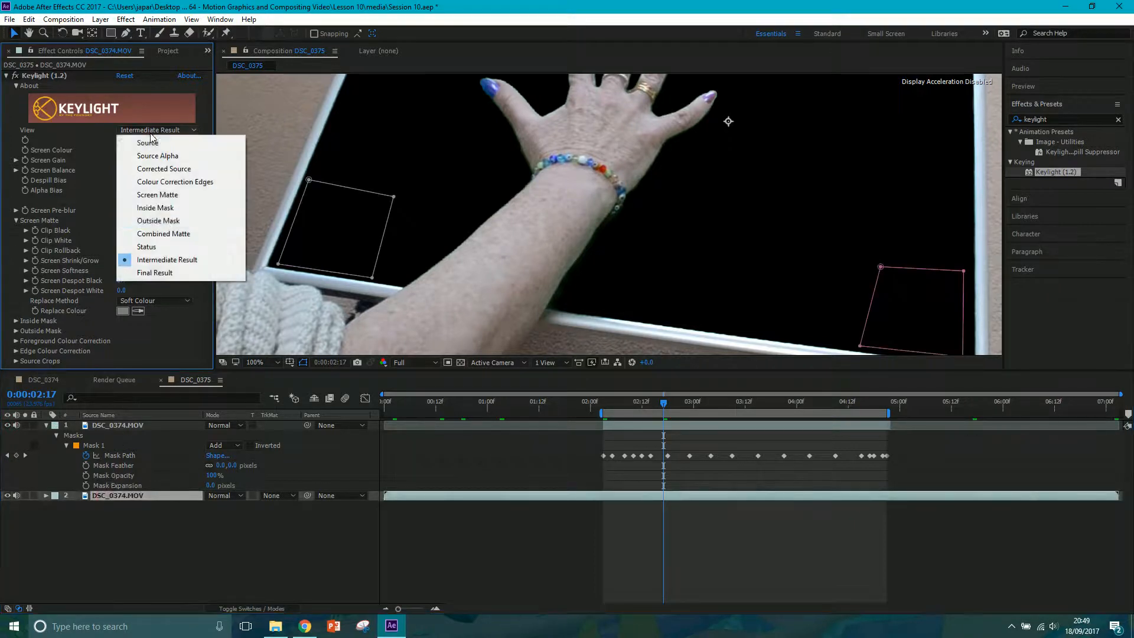
click(167, 199)
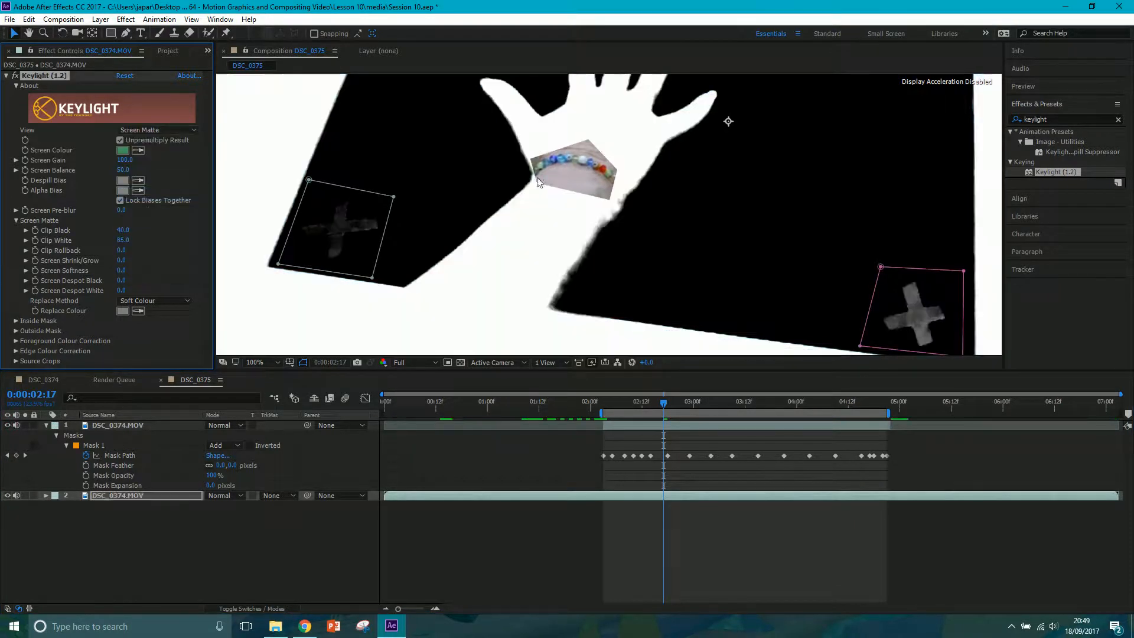
click(7, 425)
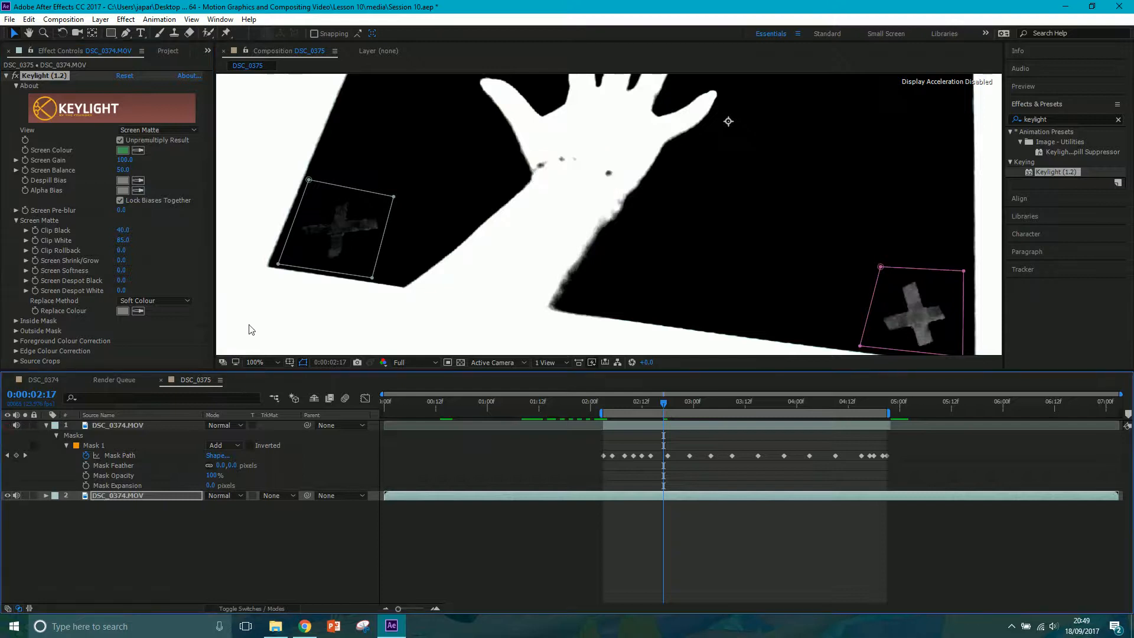
Select Mask 1 and examine its outline against the bracelet holes up close, from 0:00:02:17 back to 0:00:02:09
click(115, 445)
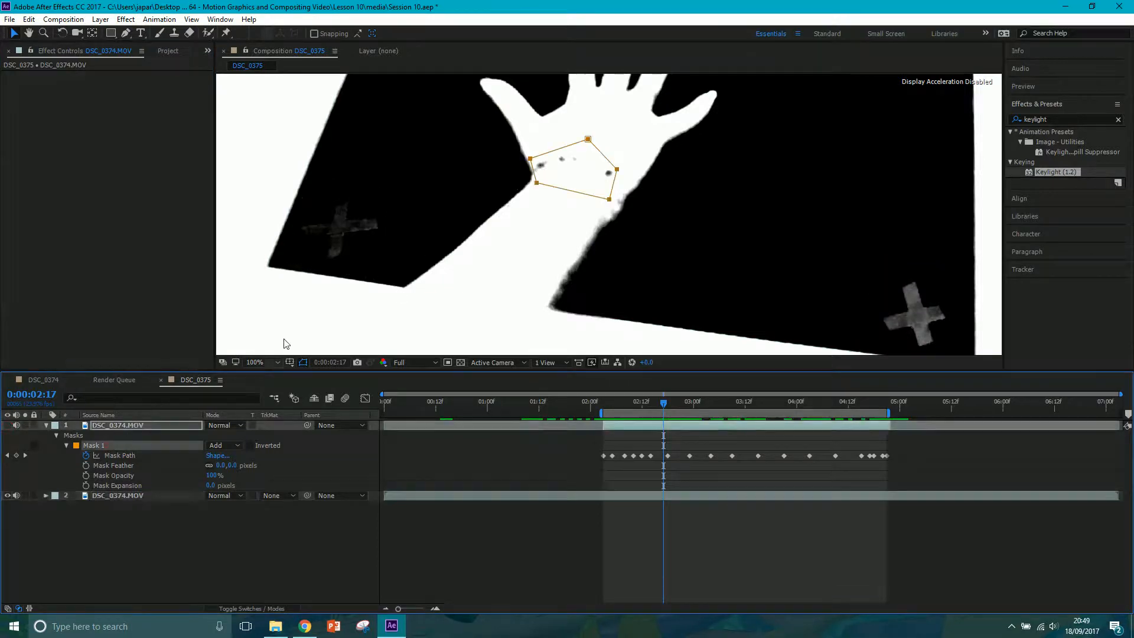
scroll(528, 177, up, 1)
drag(467, 153, 552, 211)
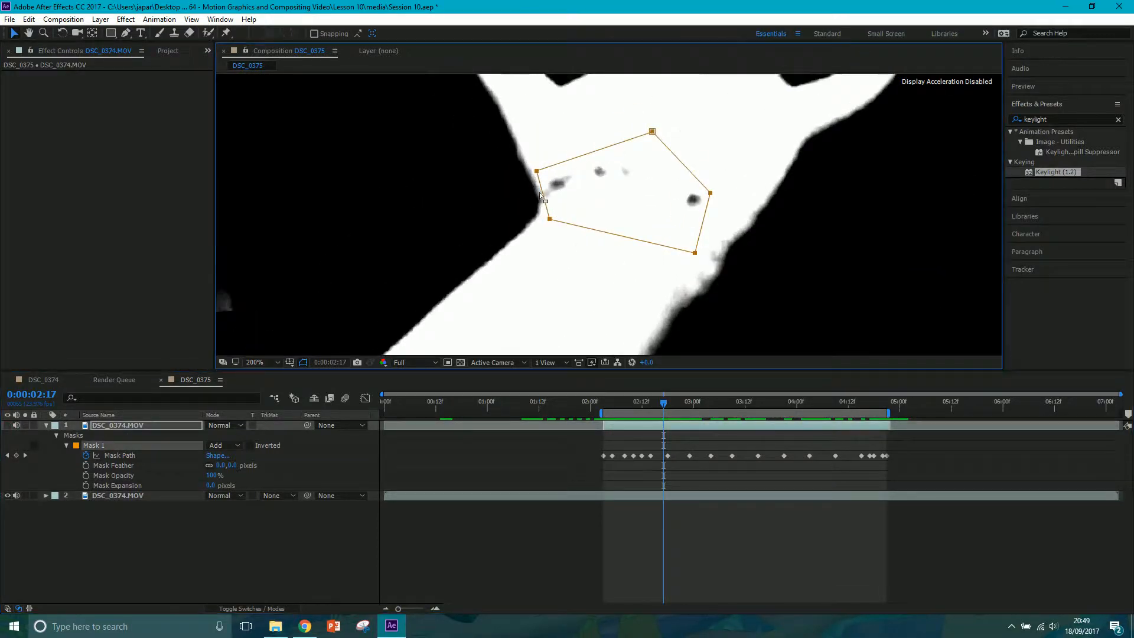
key(period)
drag(661, 406, 629, 415)
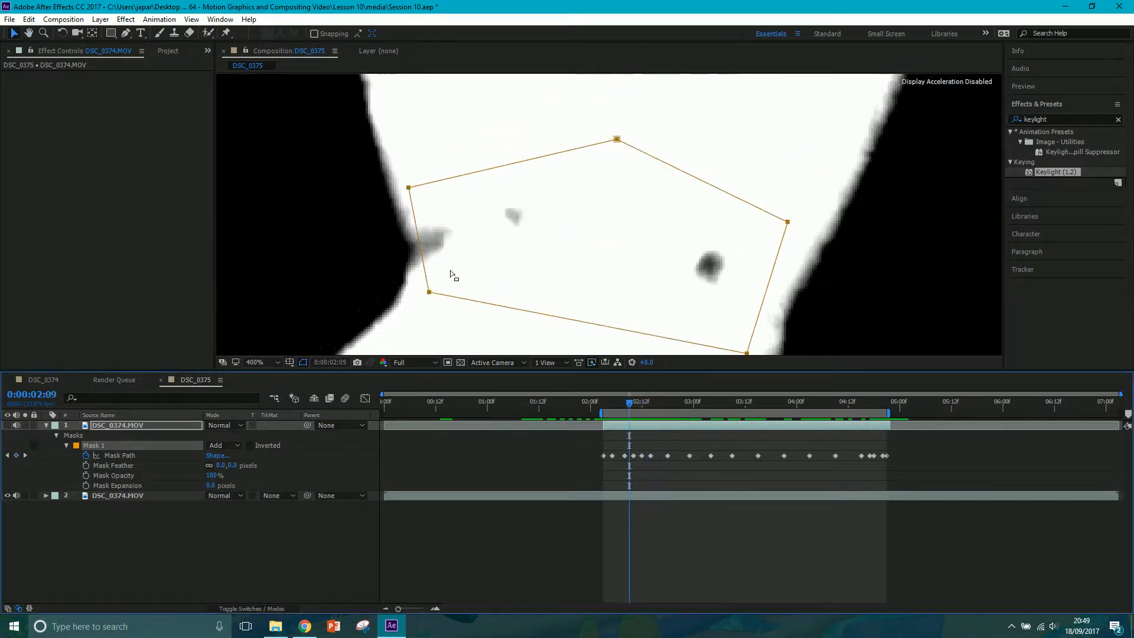
Show the masked duplicate and set the lower layer's Keylight view to Intermediate Result
click(7, 425)
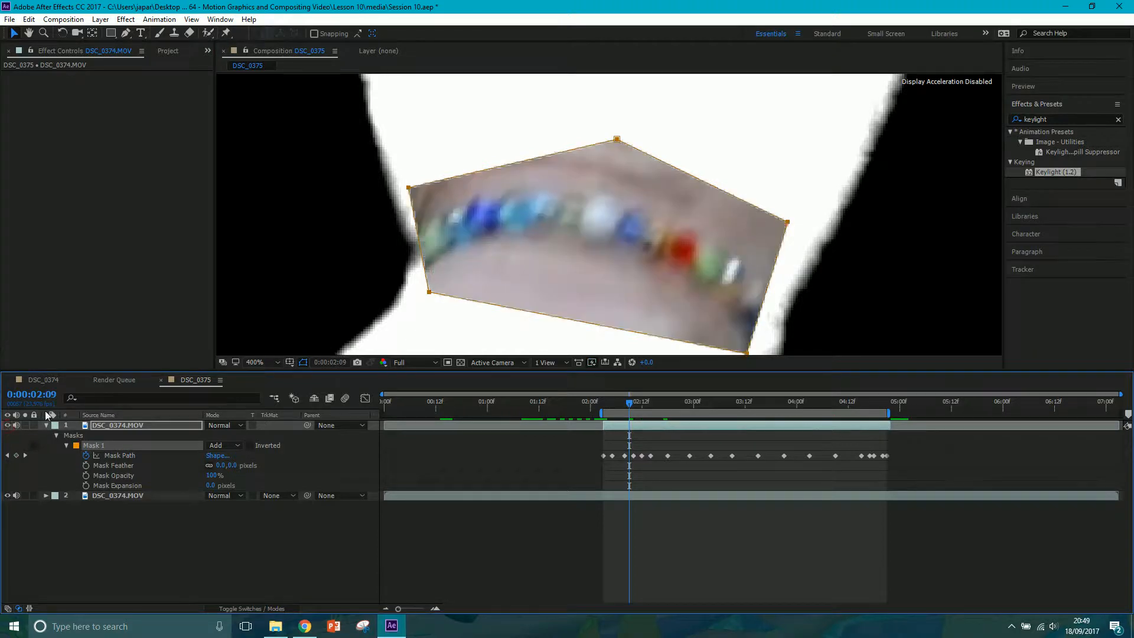
click(117, 495)
click(144, 131)
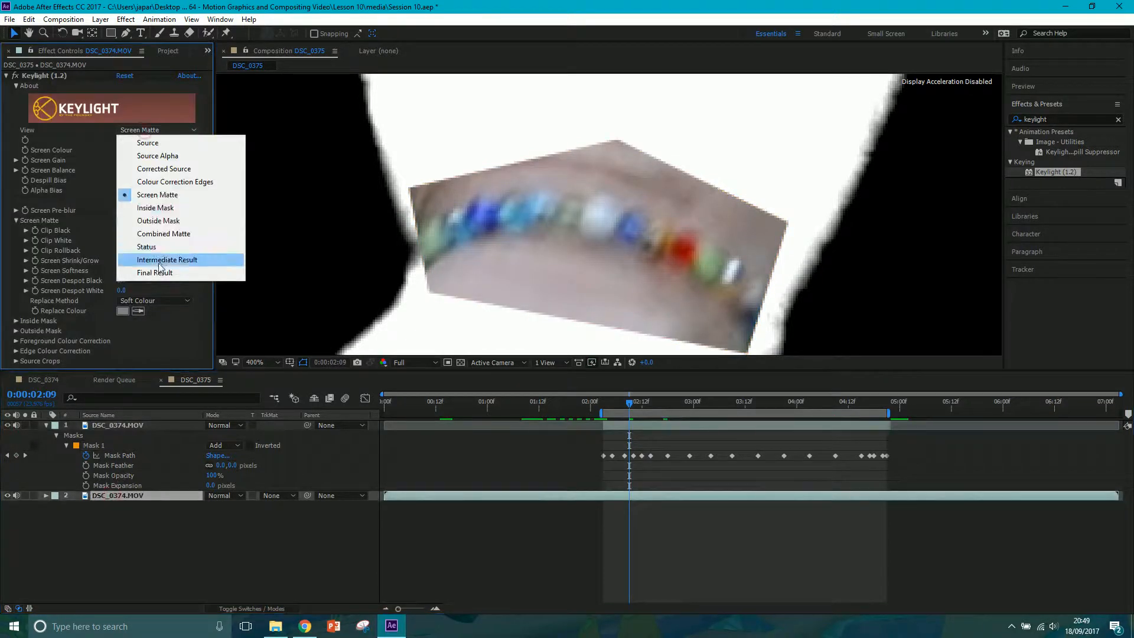
click(171, 260)
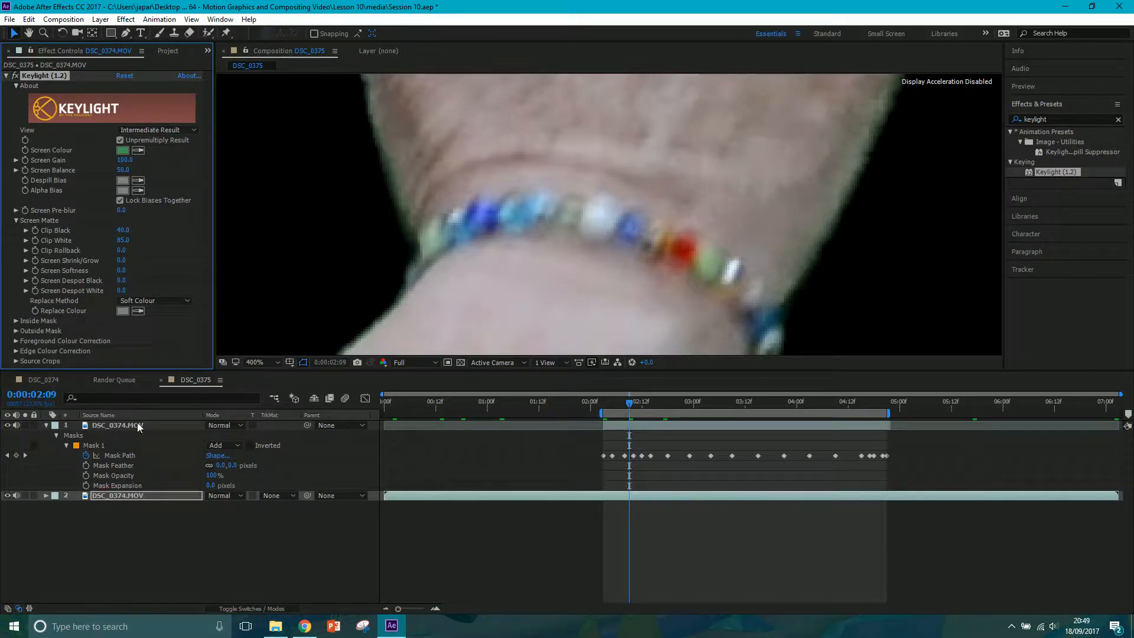
Set Mask 1's feather to 1 pixel on the masked duplicate and collapse the layer's properties
click(220, 466)
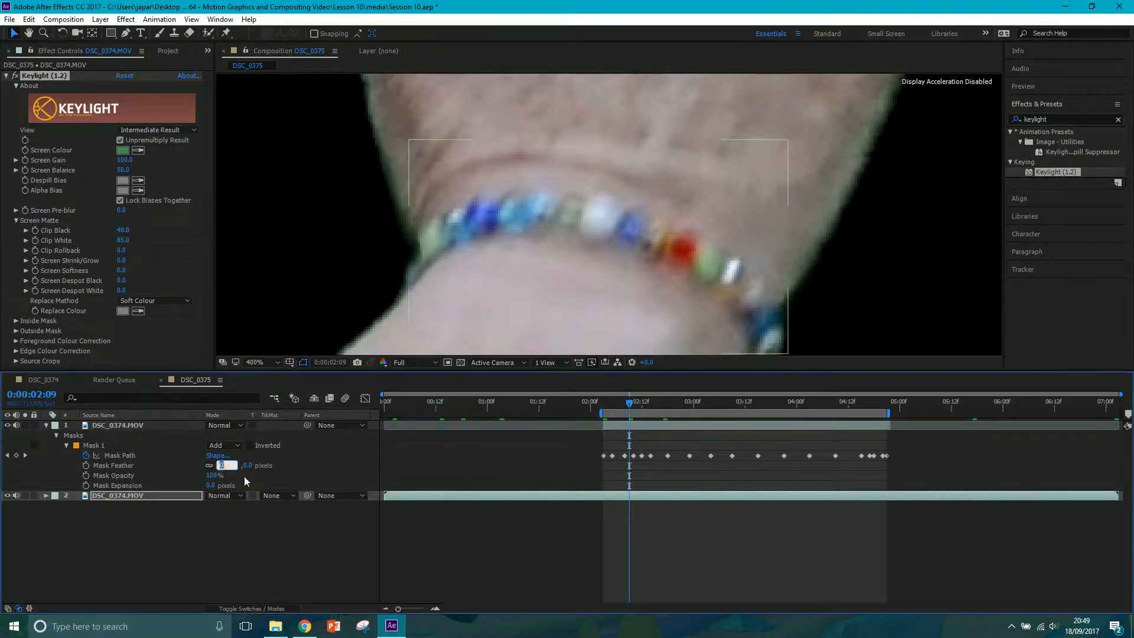
text(1)
key(Return)
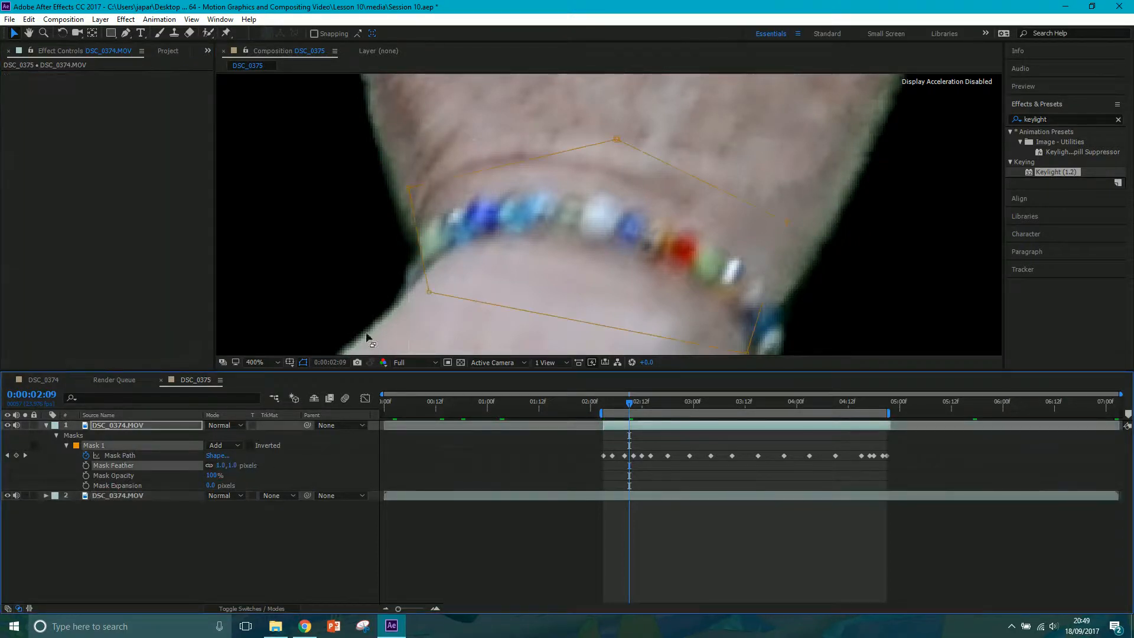
key(comma)
key(comma)
key(comma)
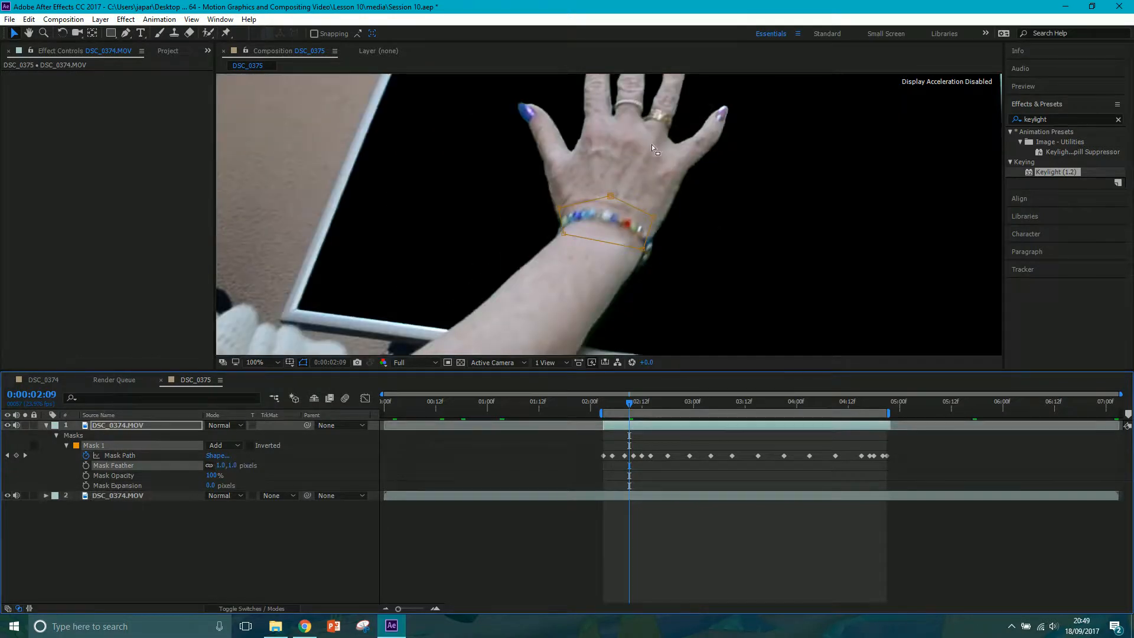
click(246, 534)
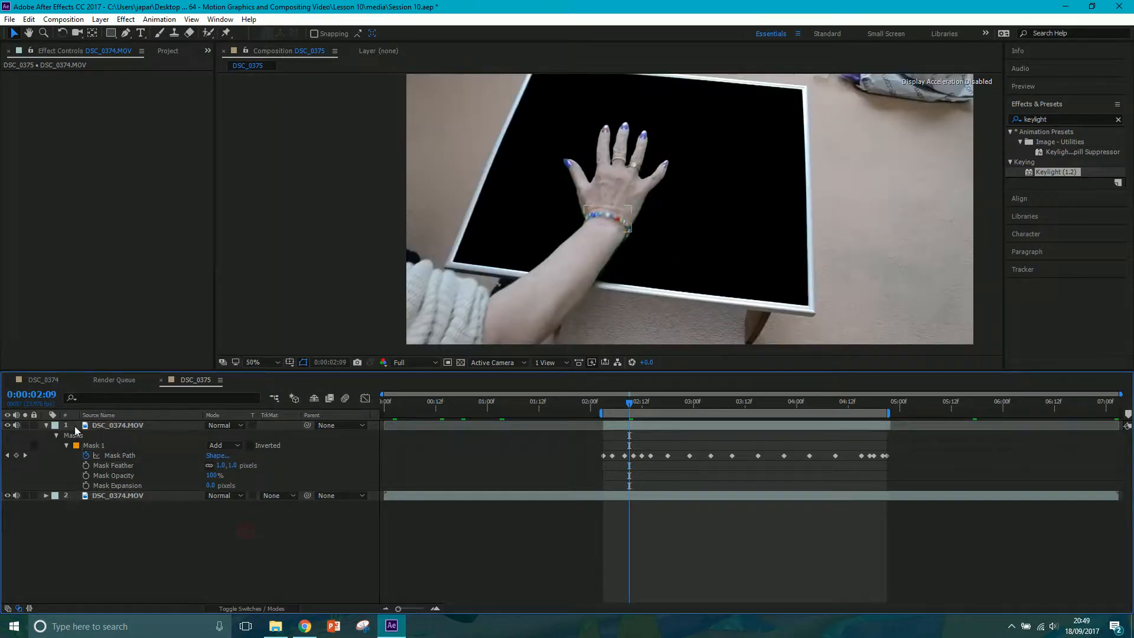
click(46, 425)
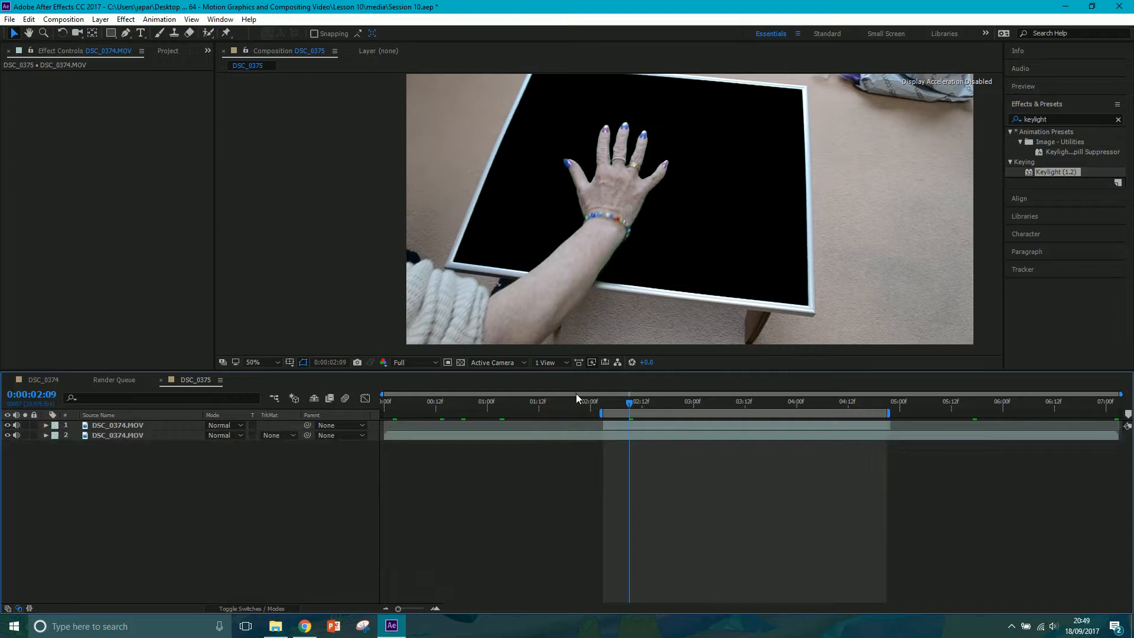
Find the Hue/Saturation effect and apply it to the lower DSC_0374.MOV layer, below a collapsed Keylight
click(149, 435)
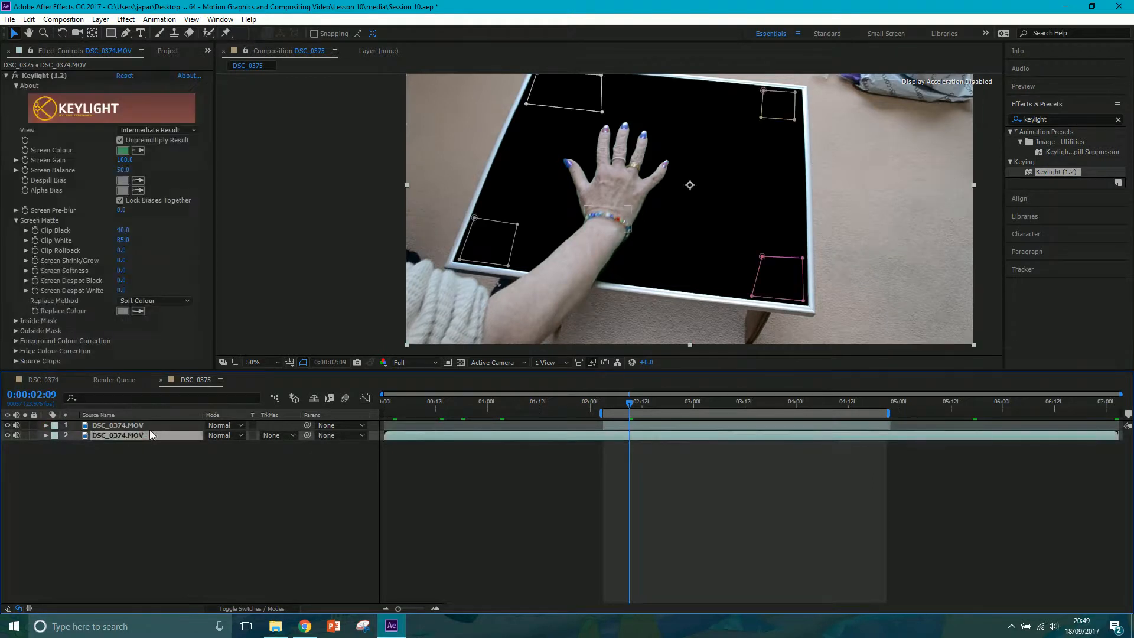
click(6, 75)
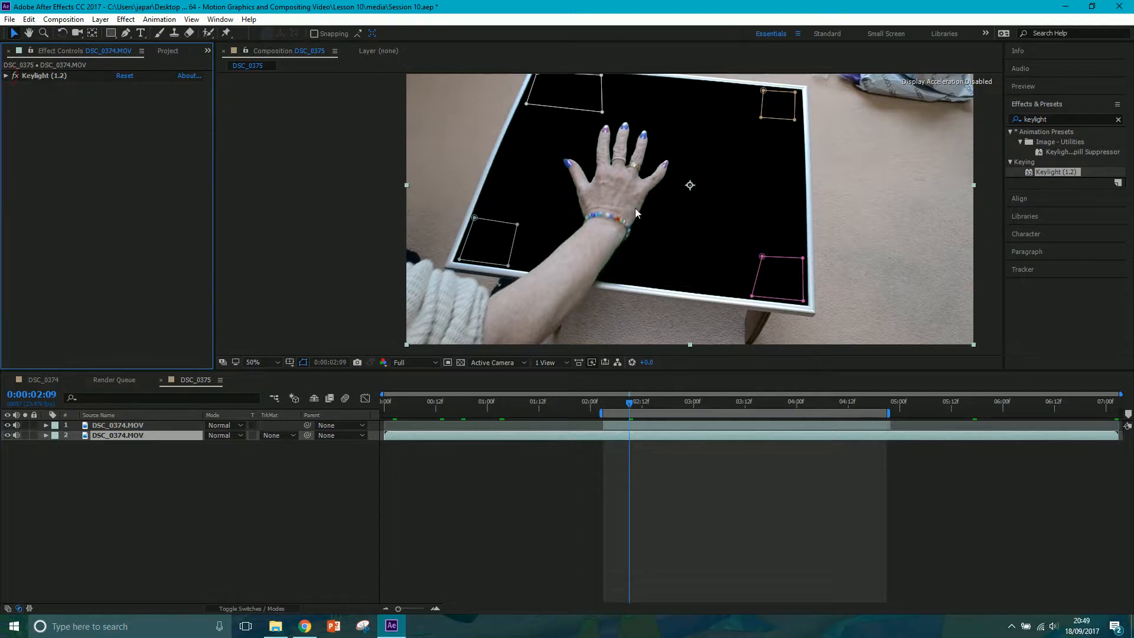
click(1053, 120)
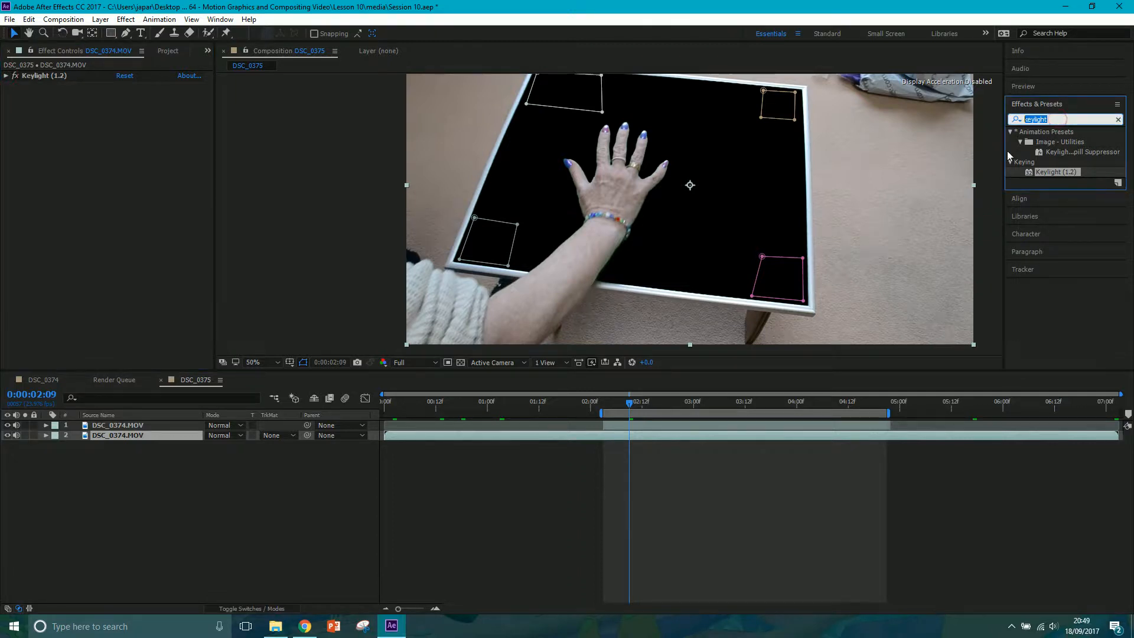
text(hue)
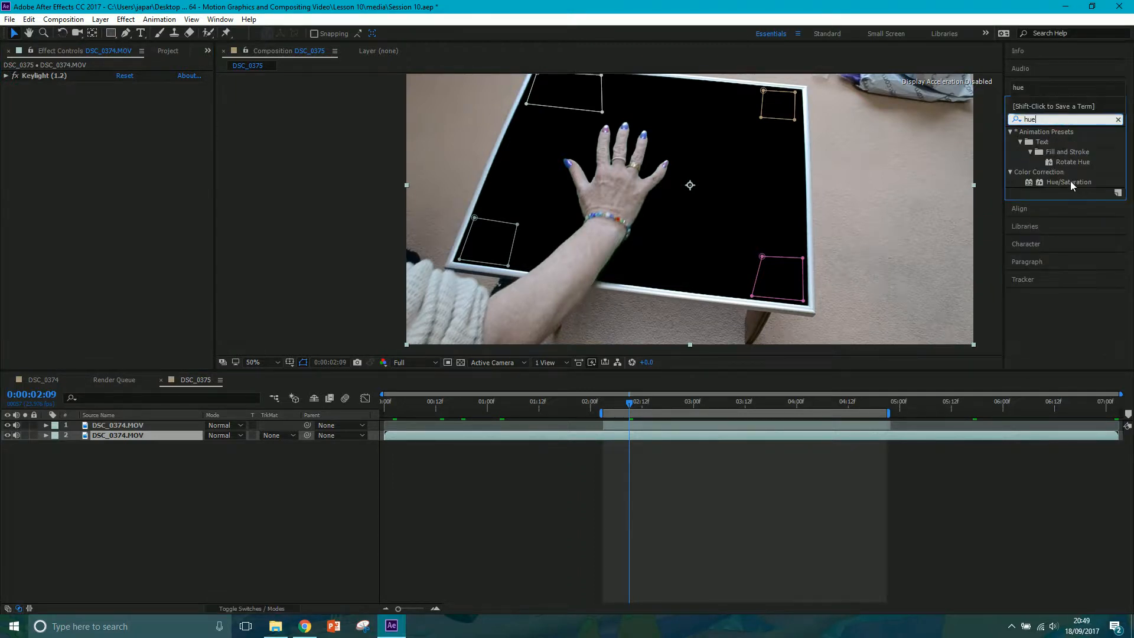
click(1068, 182)
drag(1071, 185, 696, 435)
Set the Hue/Saturation channel control to Greens and lower Green Saturation to -70
click(153, 97)
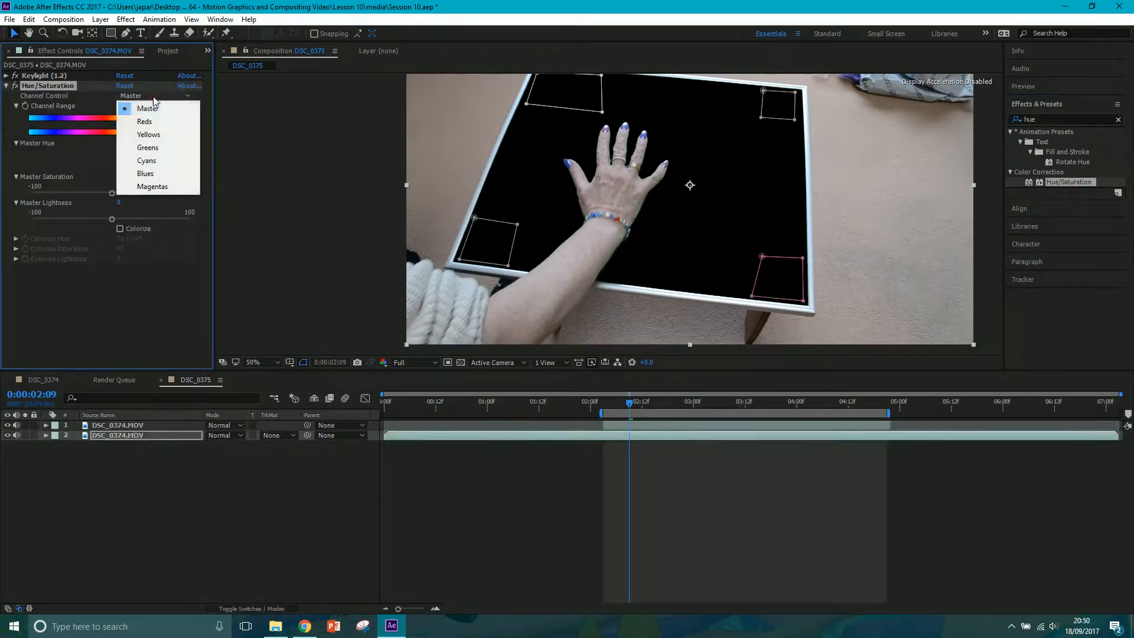
click(158, 148)
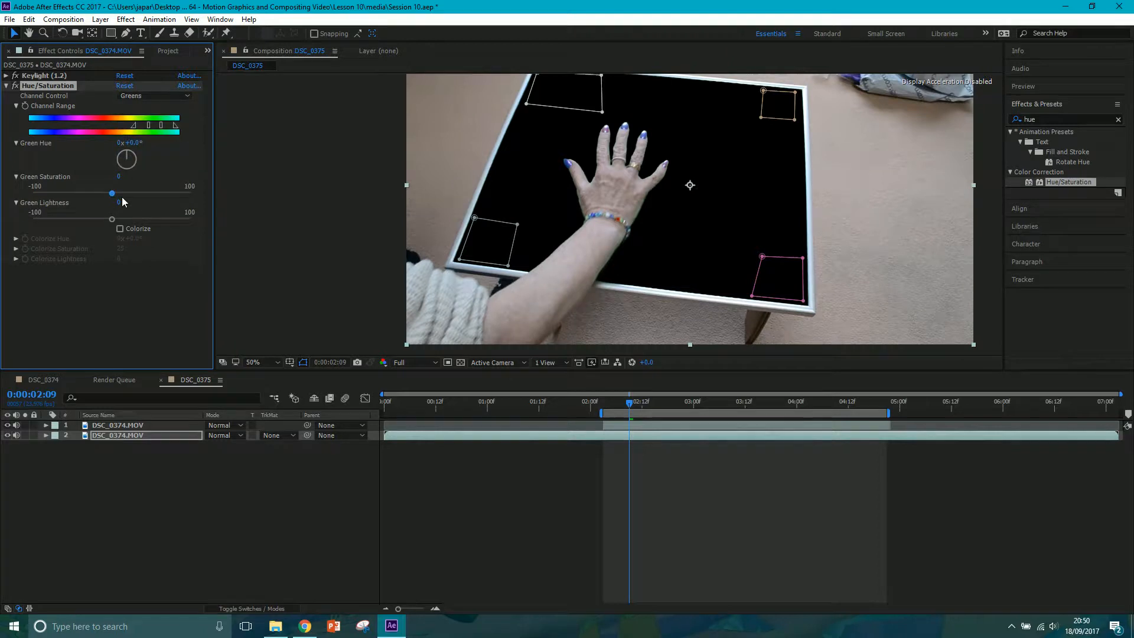
drag(113, 193, 51, 205)
key(ctrl+z)
Widen the Greens channel range towards yellow and cyan, set Green Lightness to -11, and check the hand's edges
drag(133, 126, 129, 127)
drag(148, 127, 140, 129)
drag(174, 128, 180, 130)
drag(112, 219, 104, 220)
scroll(624, 239, up, 3)
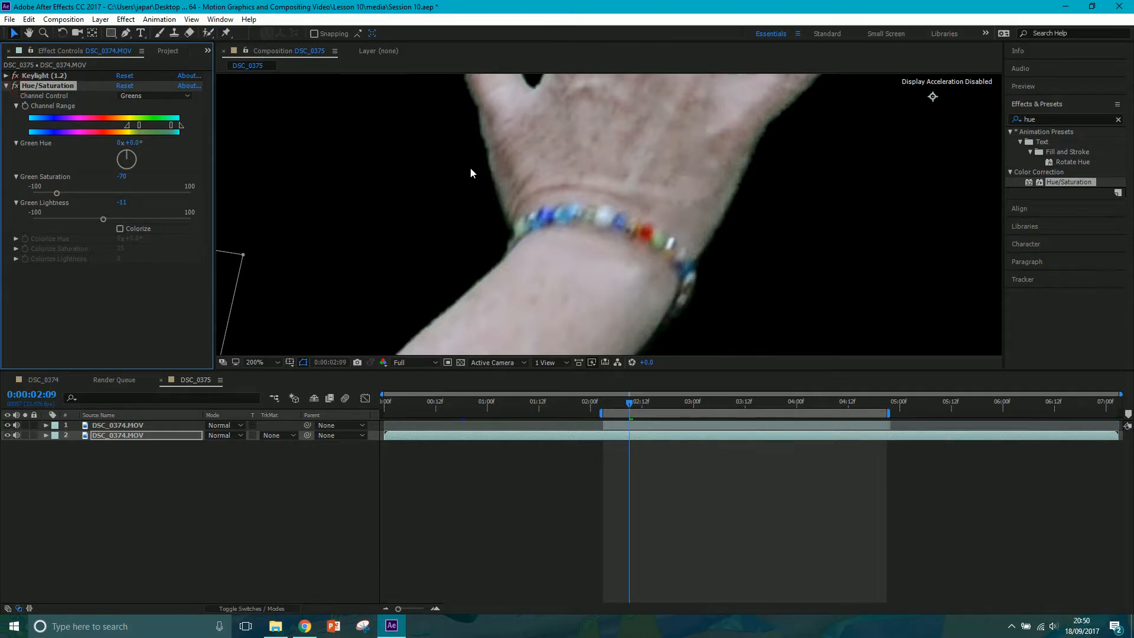
scroll(467, 169, down, 2)
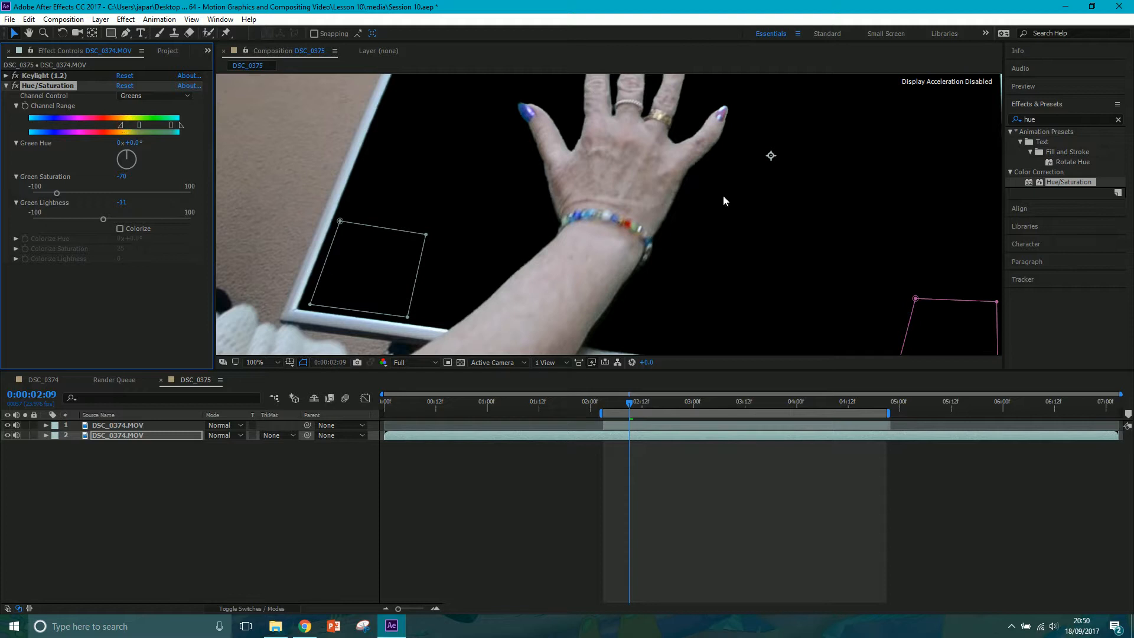
scroll(745, 207, down, 2)
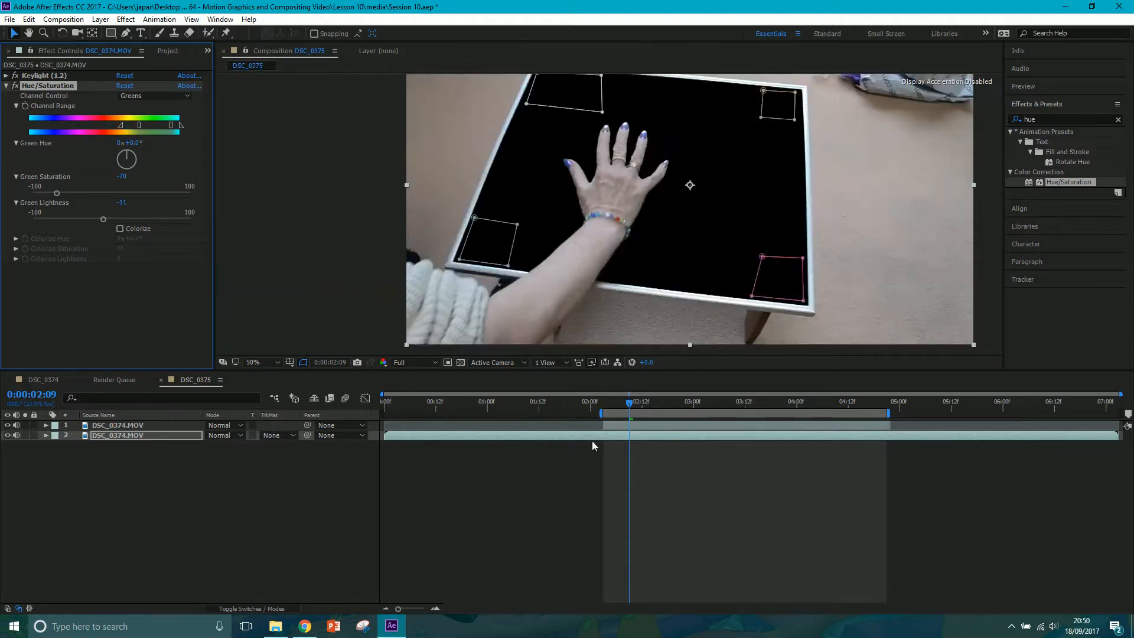
Move to 0:00:02:21 and compare the bracelet bead colours inside the duplicate's mask with the rest of the lower layer
drag(631, 410, 679, 407)
scroll(612, 214, up, 2)
scroll(614, 213, up, 1)
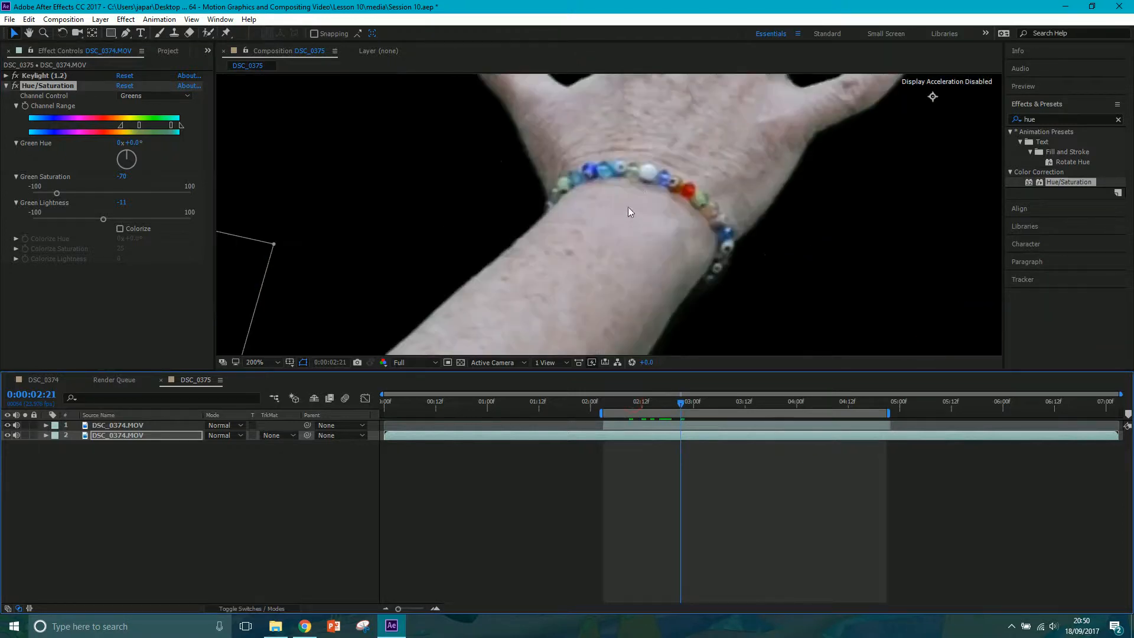
click(636, 424)
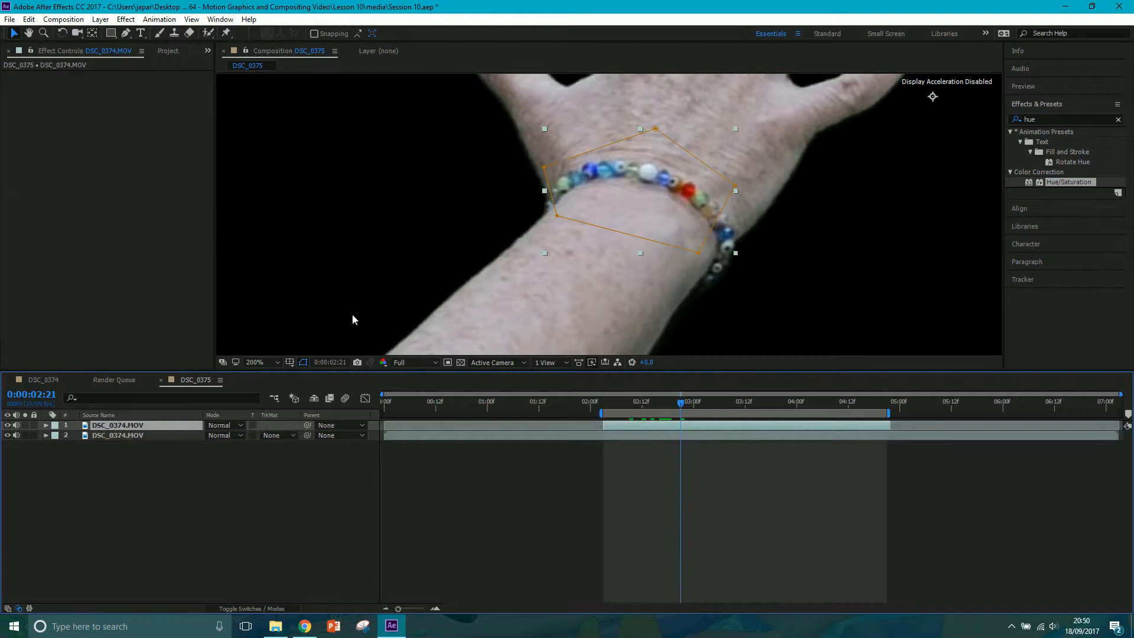
click(131, 436)
scroll(601, 186, down, 6)
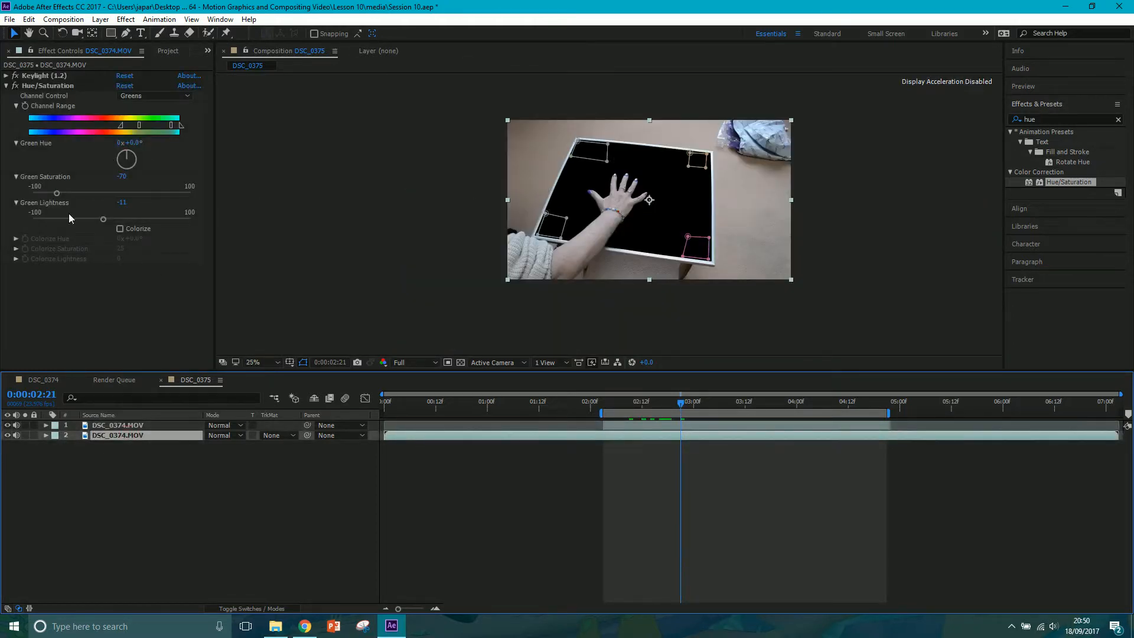
Copy the lower layer's Hue/Saturation effect onto the masked duplicate and check the bracelet
click(112, 425)
click(98, 434)
click(65, 86)
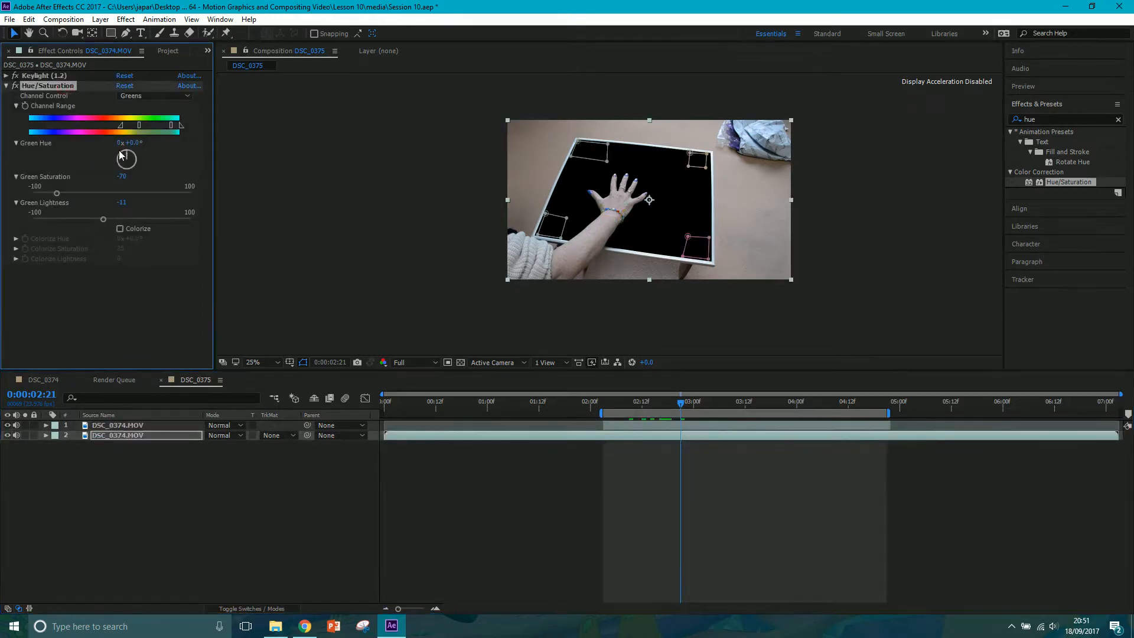
click(127, 424)
key(period)
key(period)
key(period)
key(period)
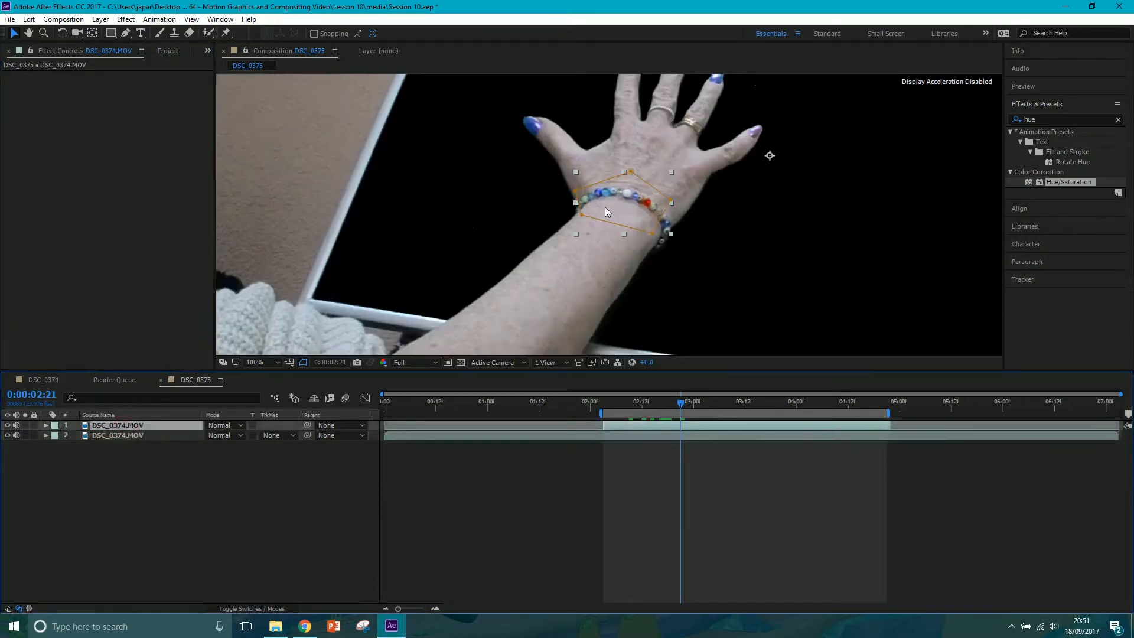
key(ctrl+v)
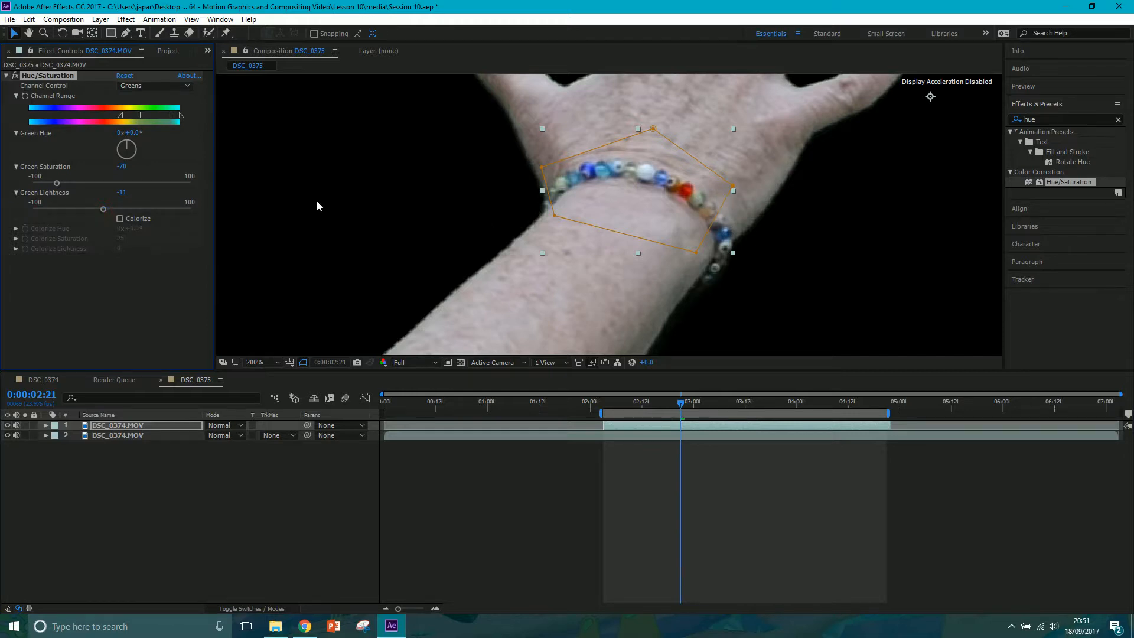
key(comma)
key(comma)
key(comma)
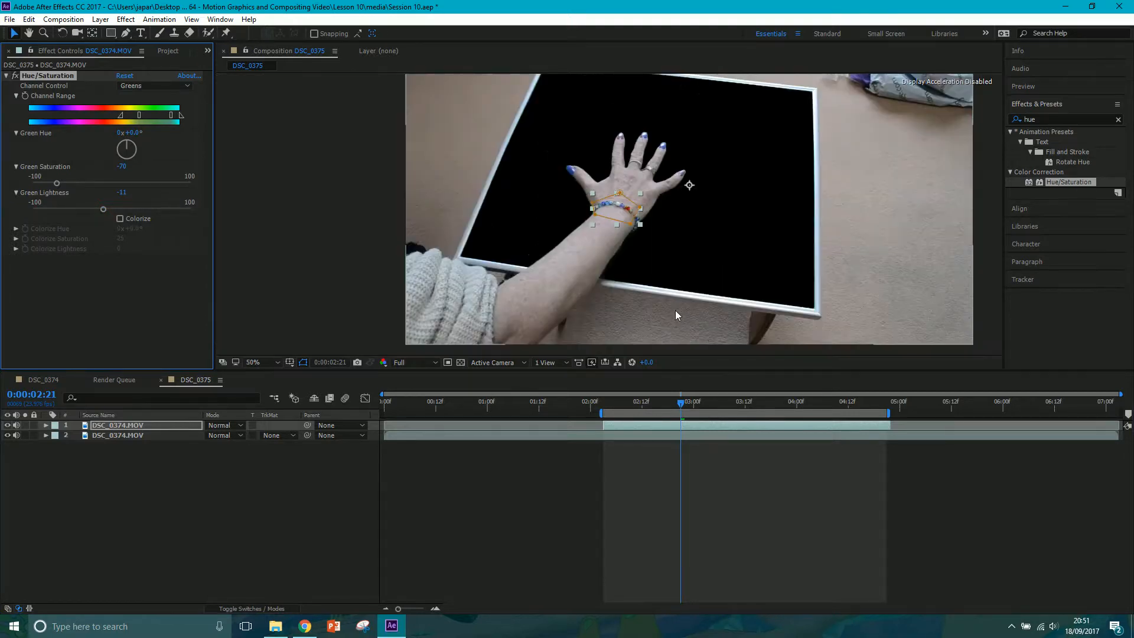
Create a full-size deep royal blue solid and place it beneath both footage layers
right_click(141, 503)
mouse_move(195, 392)
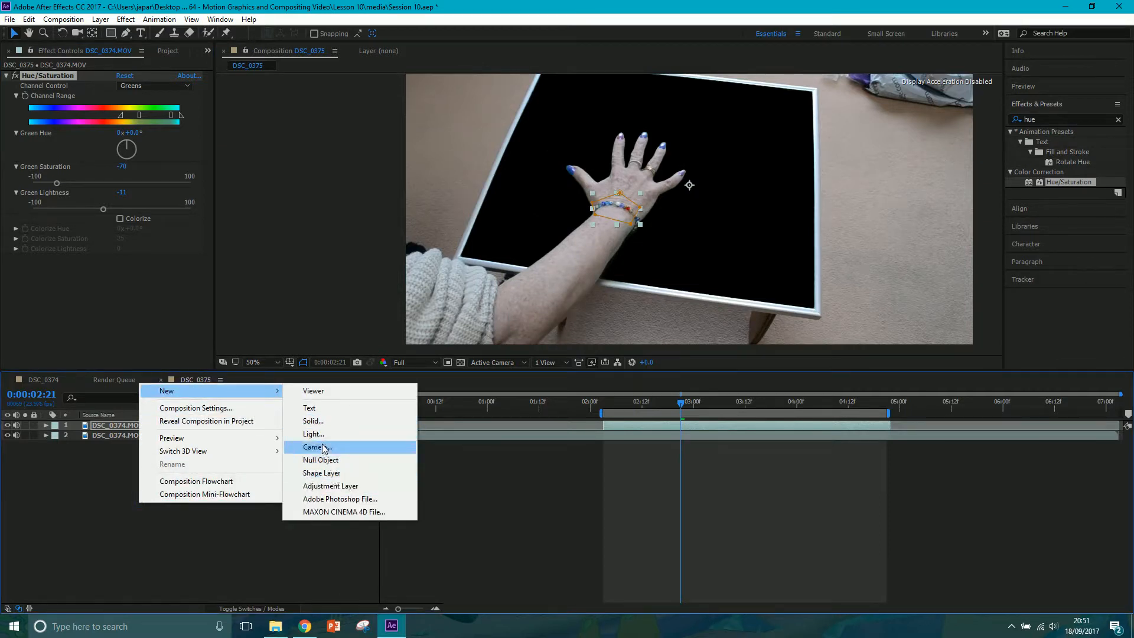
click(313, 421)
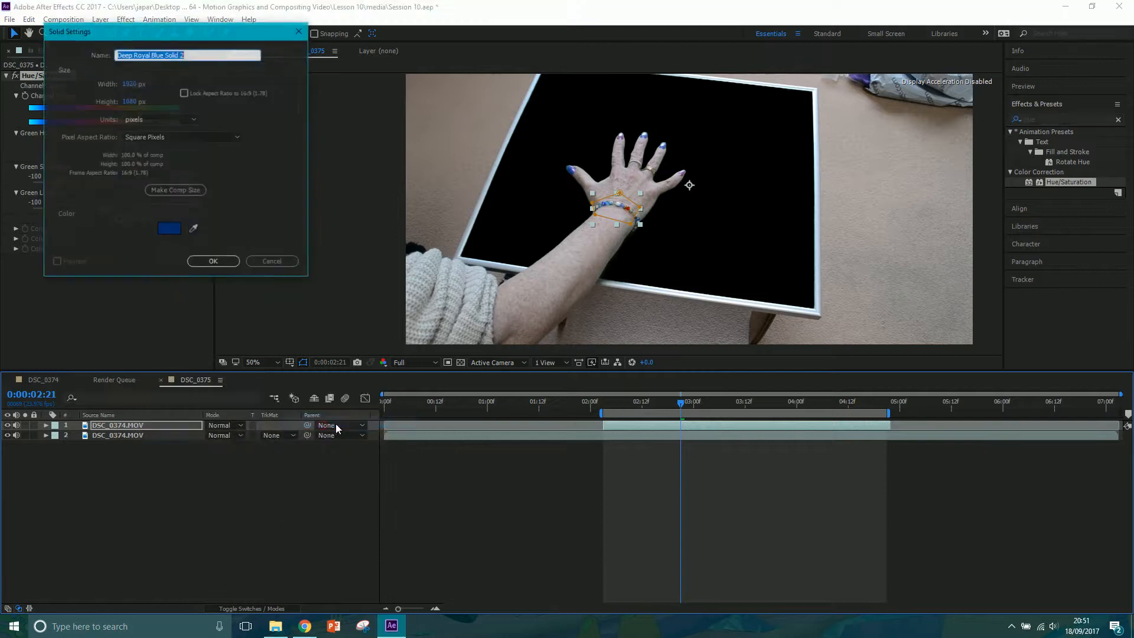
click(217, 262)
drag(186, 423, 186, 468)
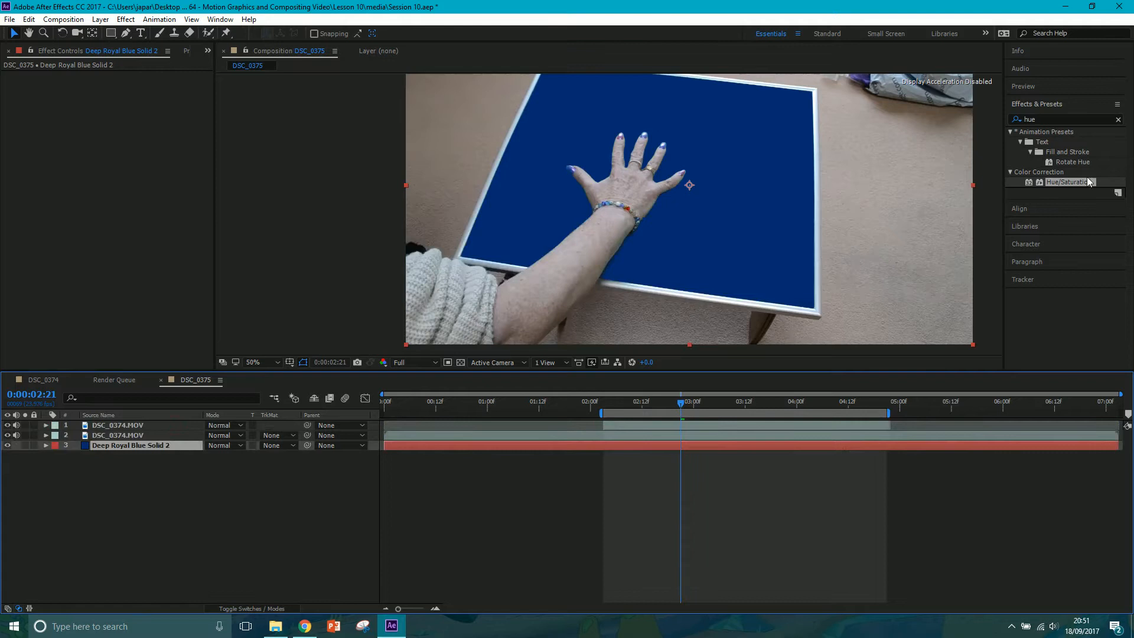
Apply the Checkerboard effect to the blue solid and set its width to 44
click(1057, 120)
text(ch)
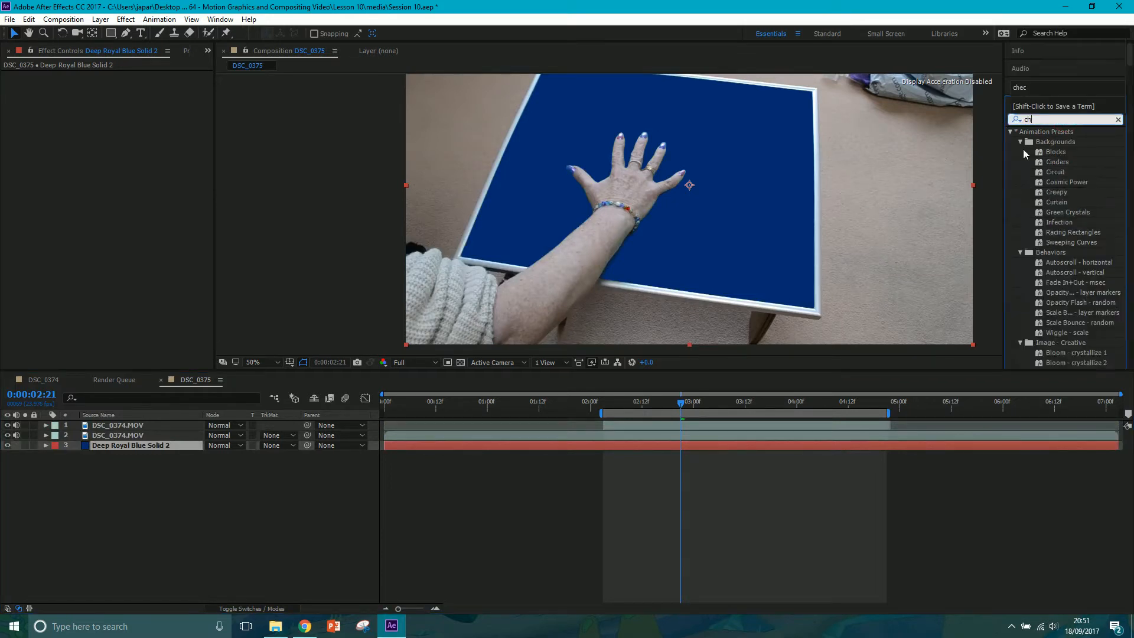
text(ecker)
drag(1071, 179, 732, 445)
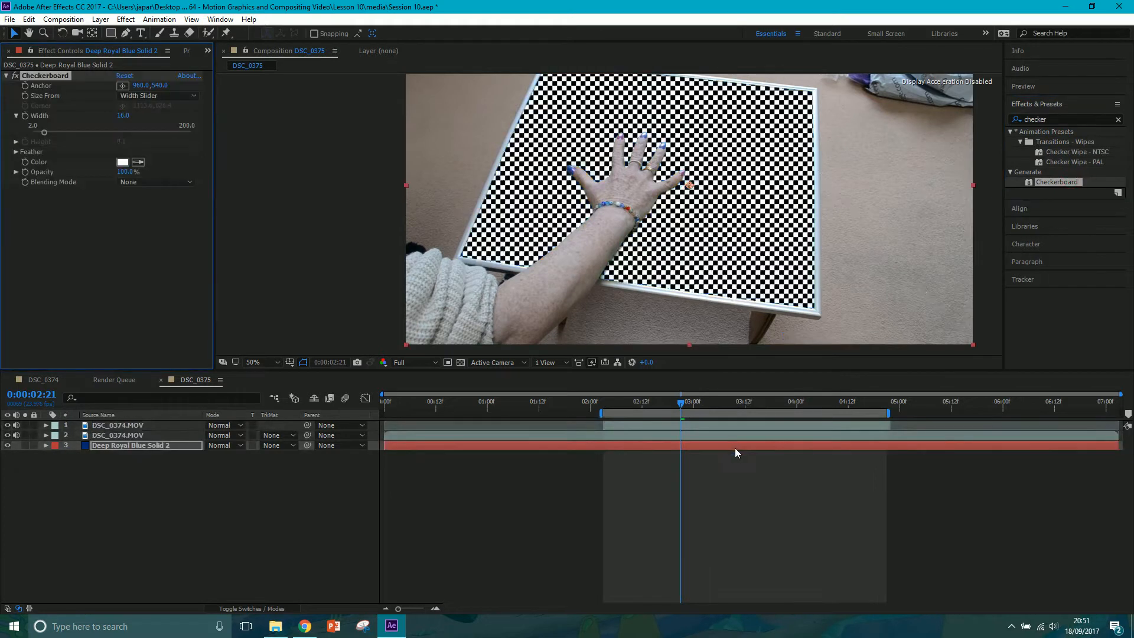
drag(127, 115, 143, 115)
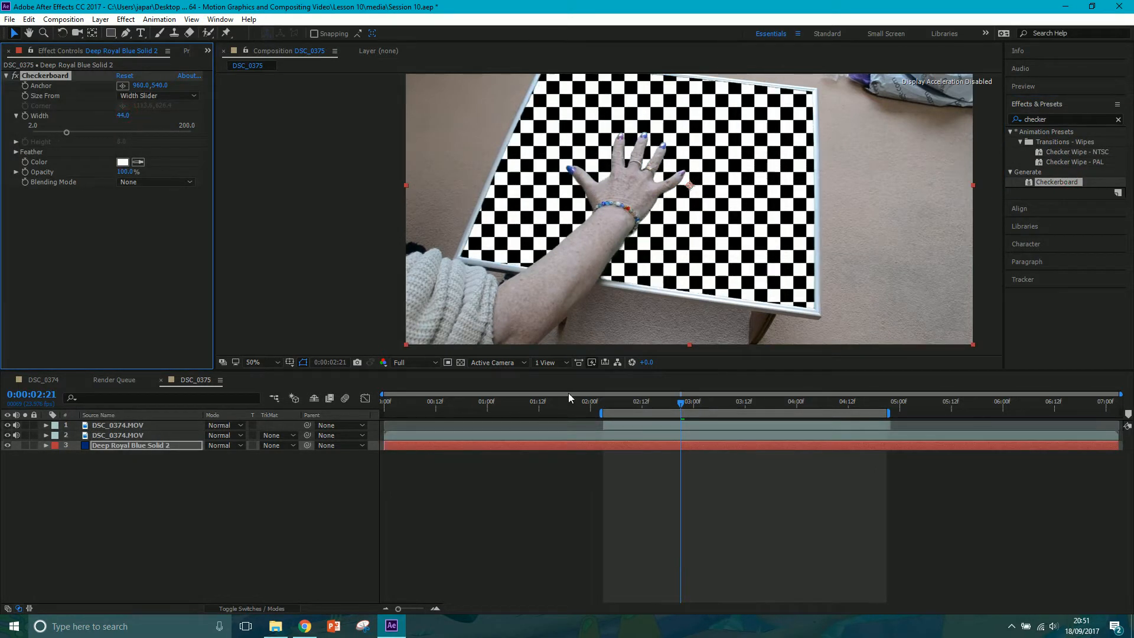
Extend the work area over the whole composition, fit the frame in view, and scrub the checkerboard composite to 0:00:03:06
drag(604, 411, 385, 412)
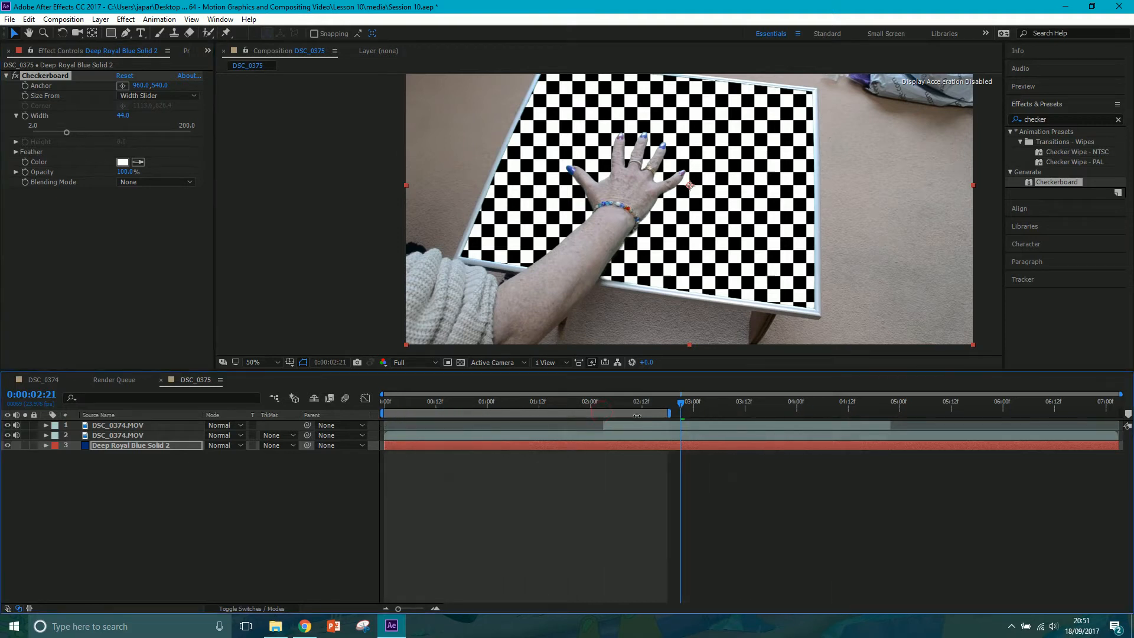
drag(671, 411, 1120, 411)
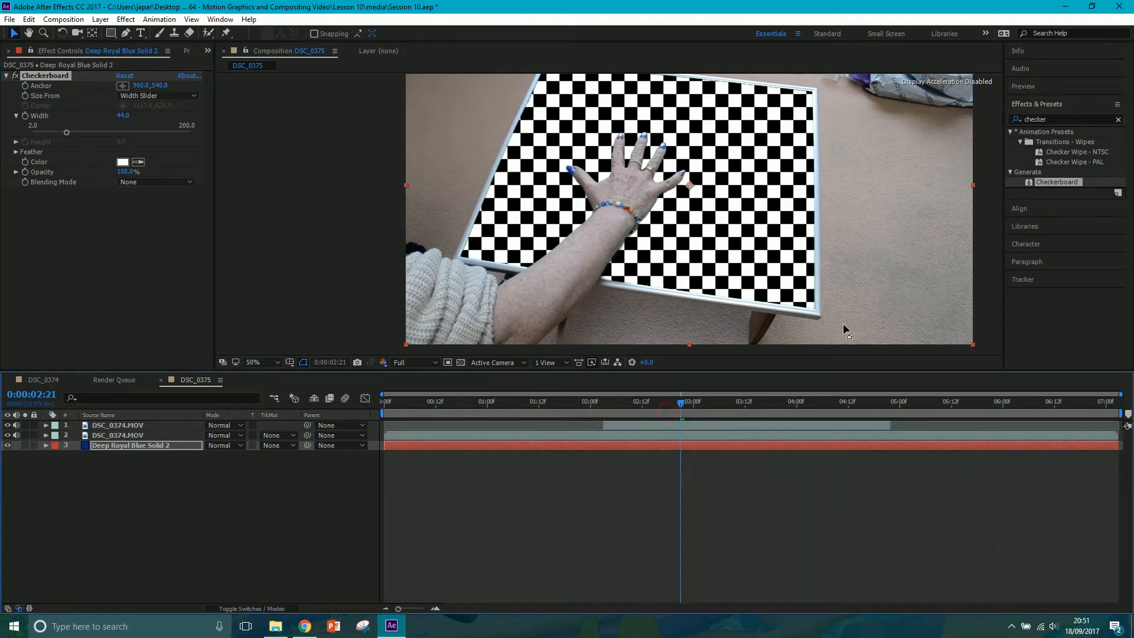
scroll(609, 239, down, 2)
click(254, 362)
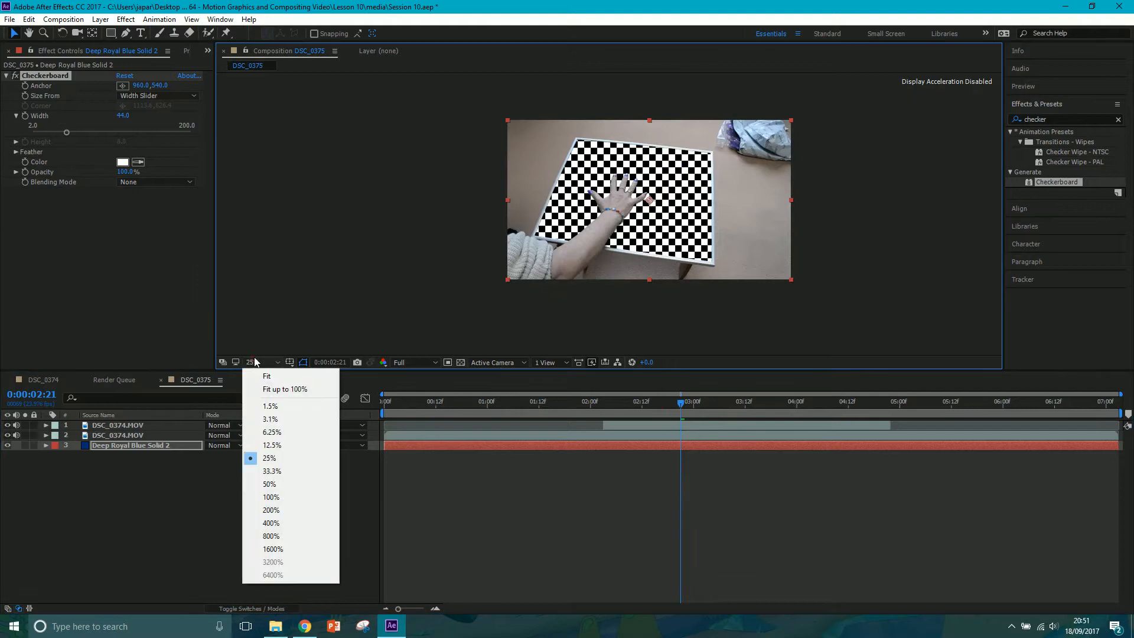
click(266, 371)
key(space)
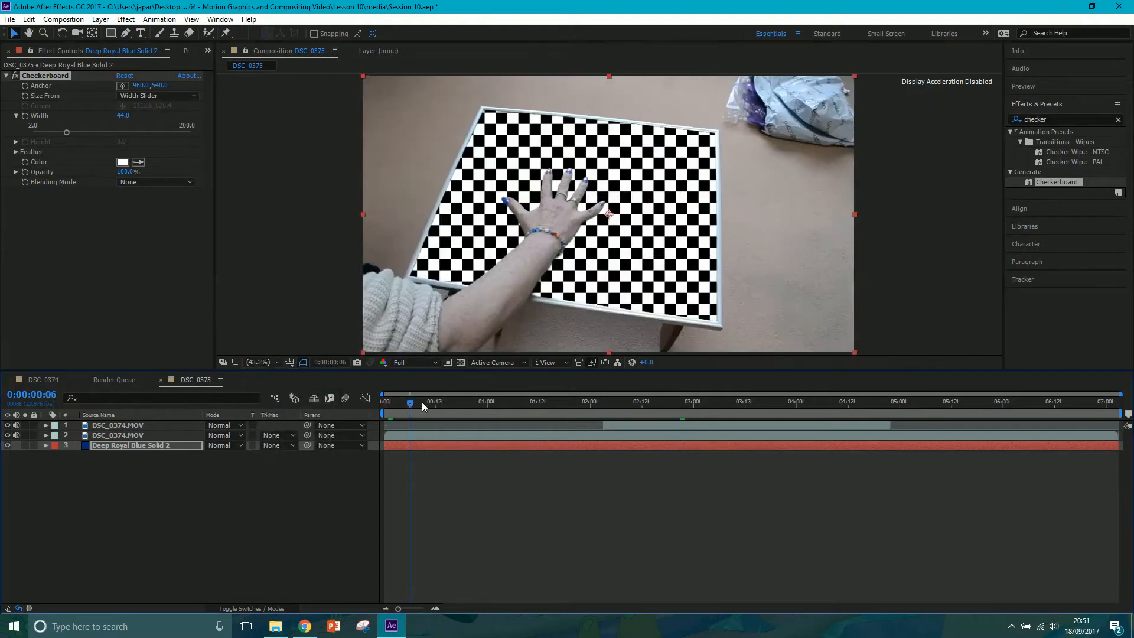
drag(675, 397, 718, 416)
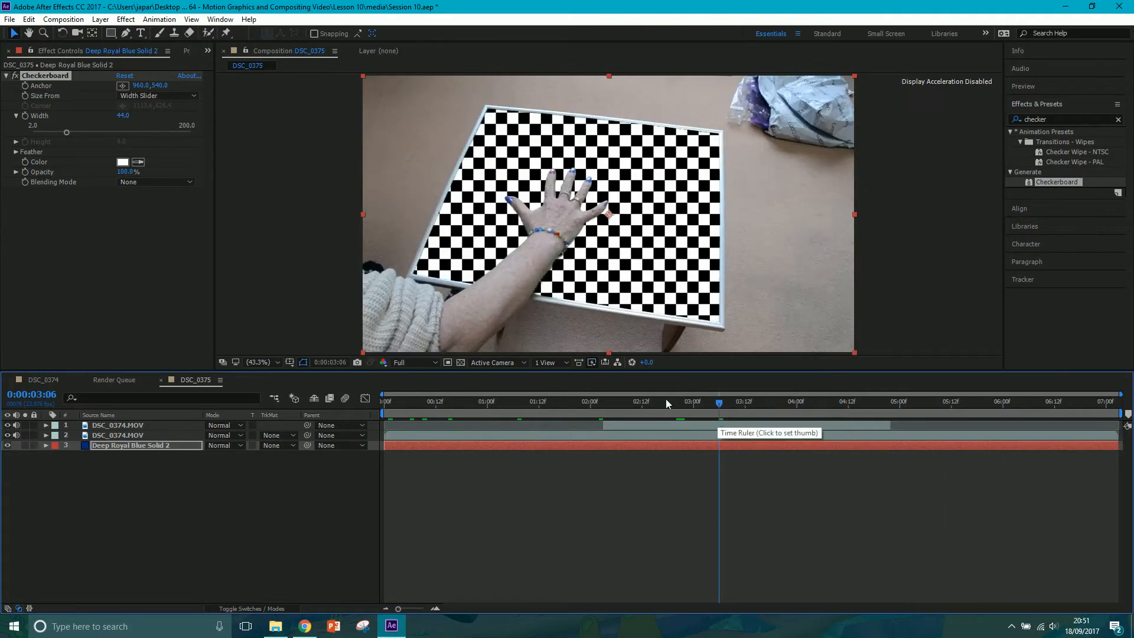
Try setting Keylight's Clip White to 82 on the lower DSC_0374.MOV layer and check the edges around the arm and bracelet
key(slash)
scroll(534, 282, up, 4)
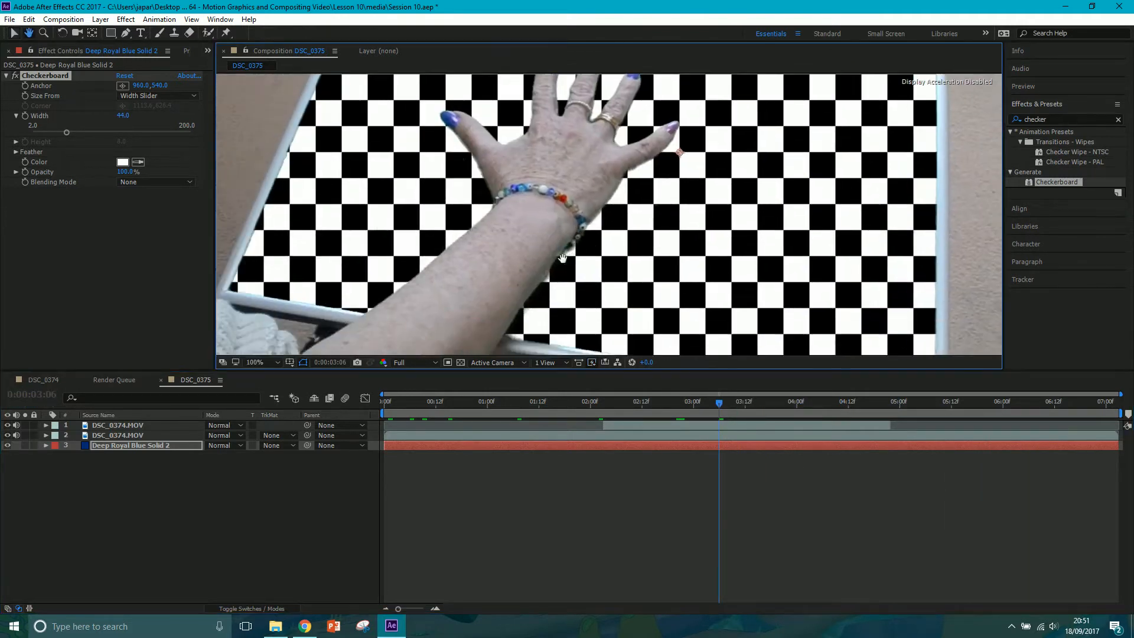
scroll(543, 282, down, 2)
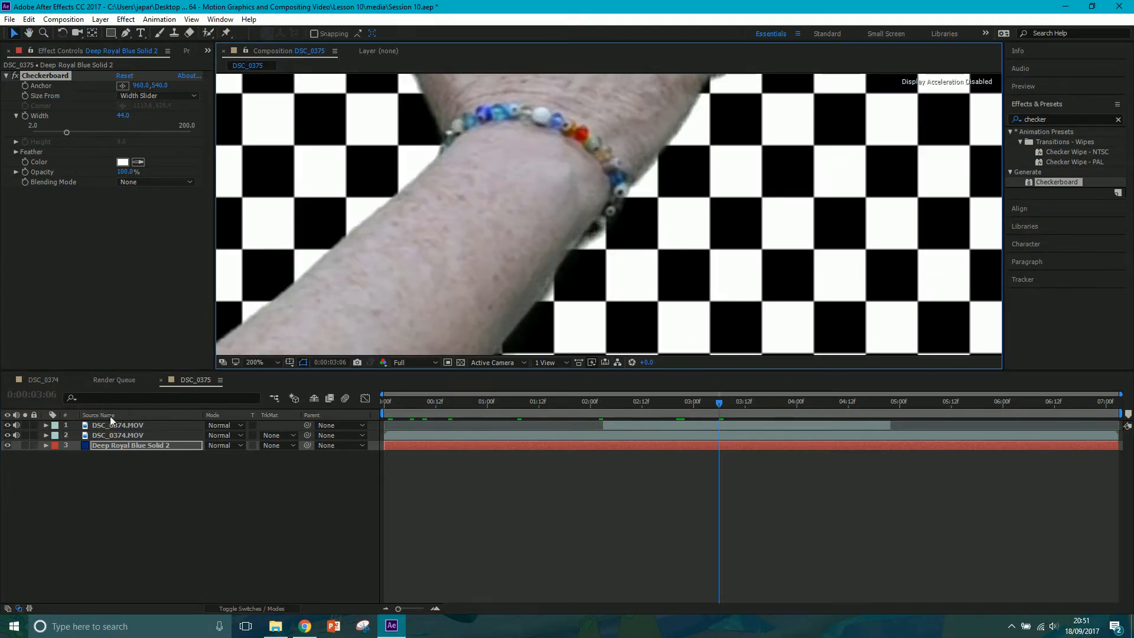
click(107, 435)
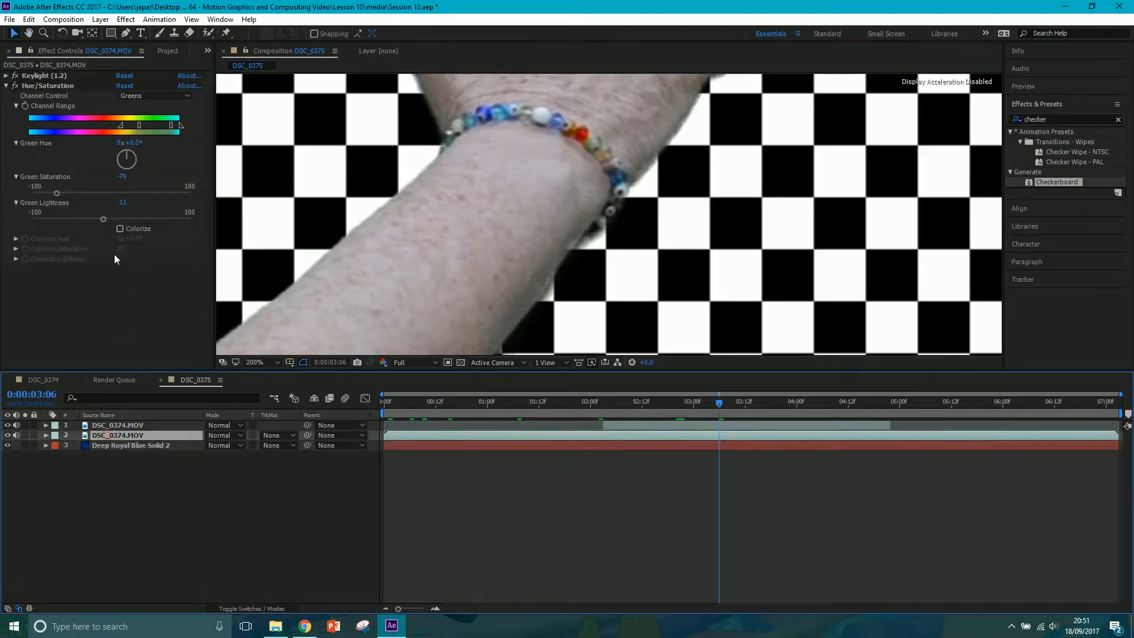
click(41, 75)
click(6, 76)
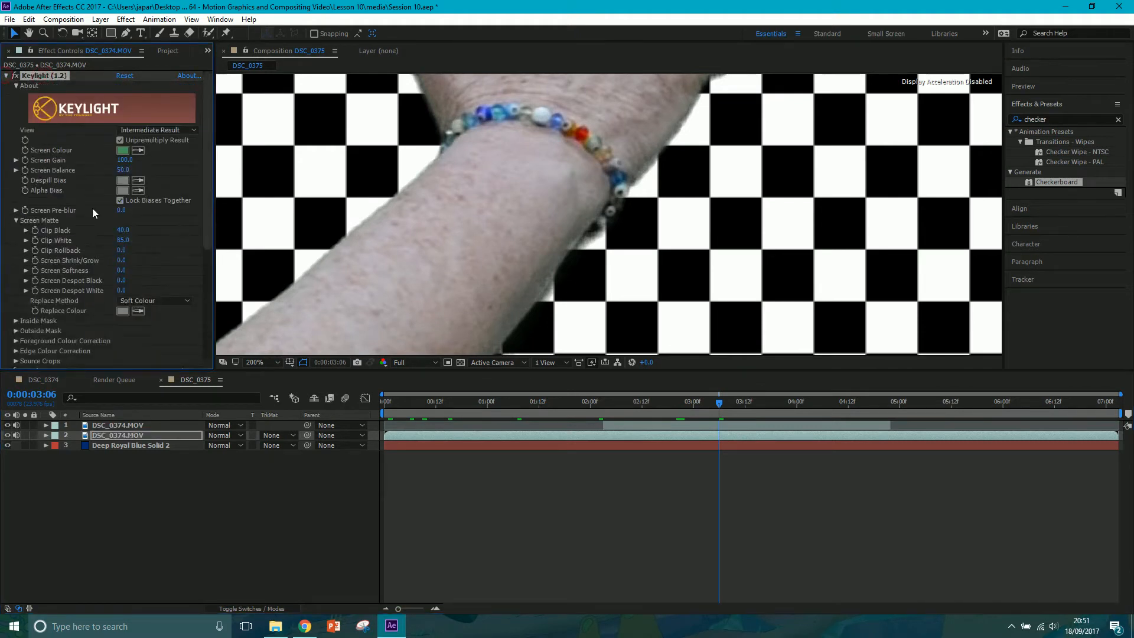
drag(122, 240, 116, 240)
key(ctrl+z)
drag(121, 240, 115, 239)
click(123, 239)
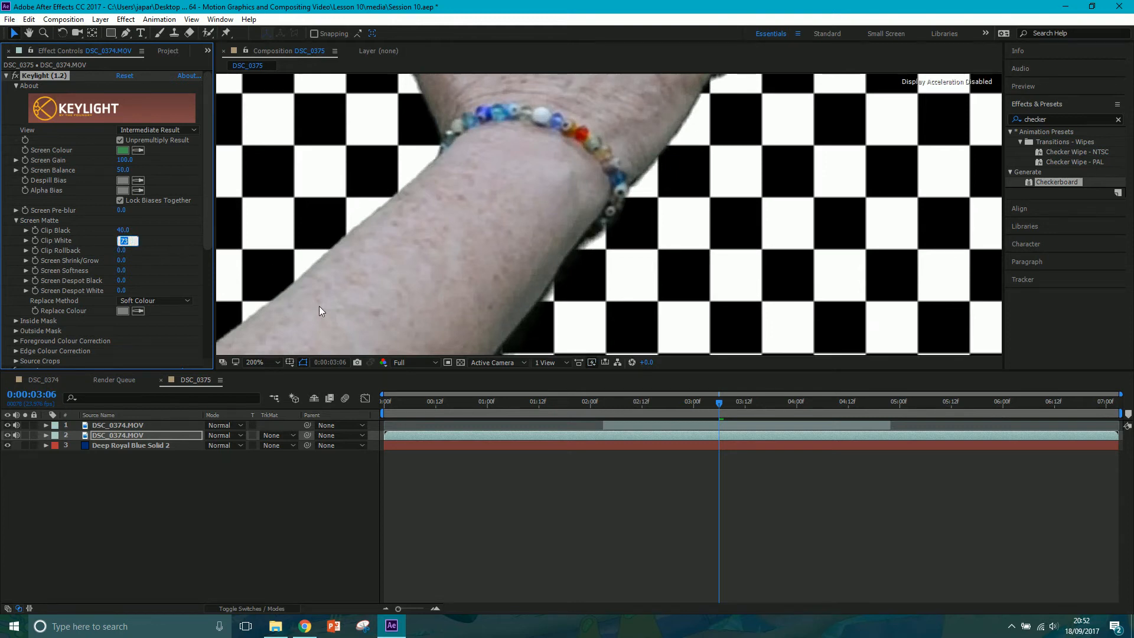
key(Return)
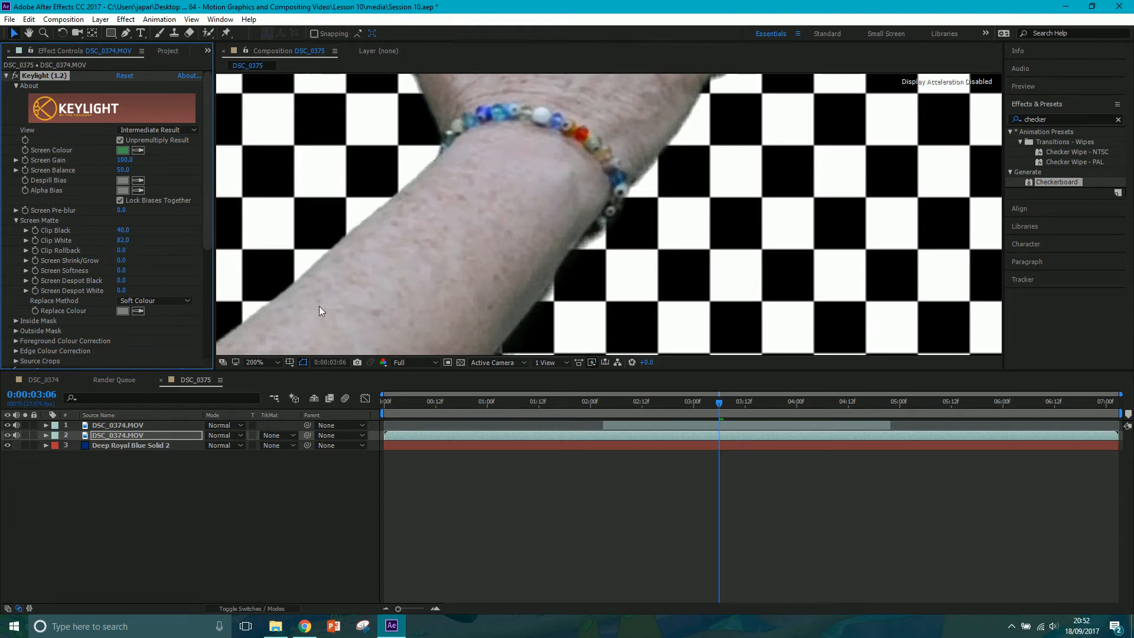
scroll(570, 232, down, 1)
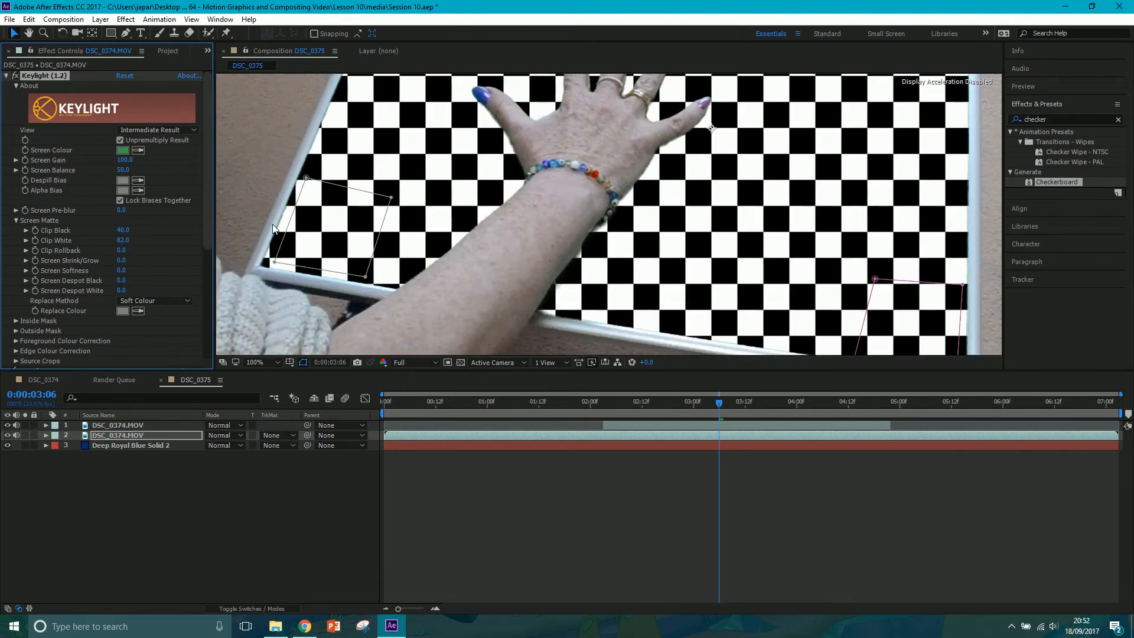
Undo the recent Clip White and work area changes and hide the Deep Royal Blue Solid 2 checkerboard layer
key(ctrl+z)
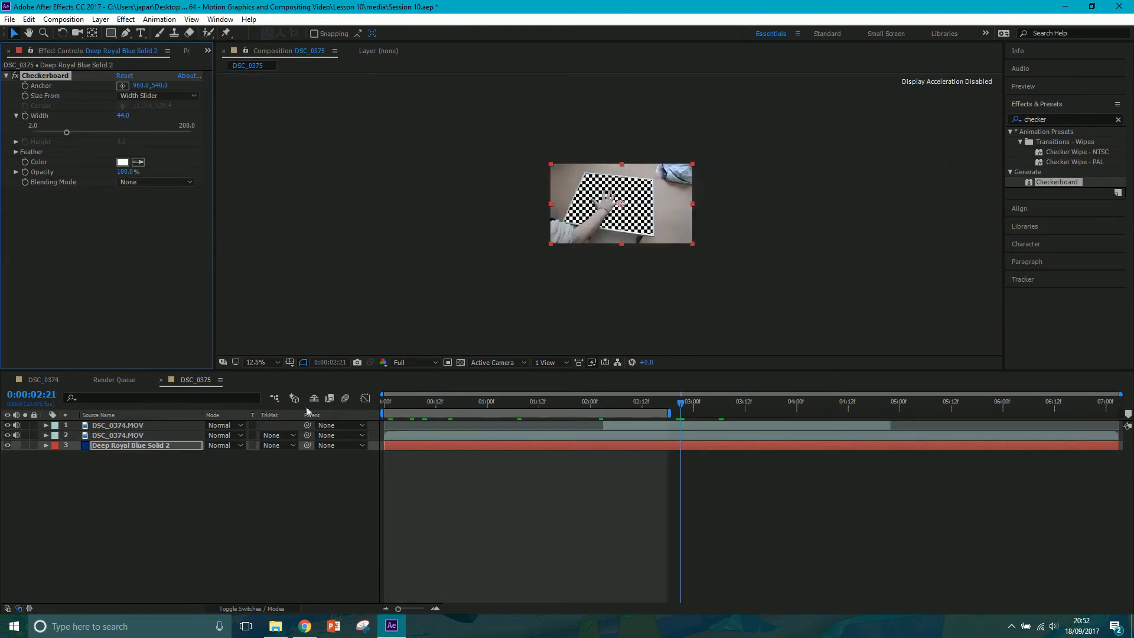
click(7, 445)
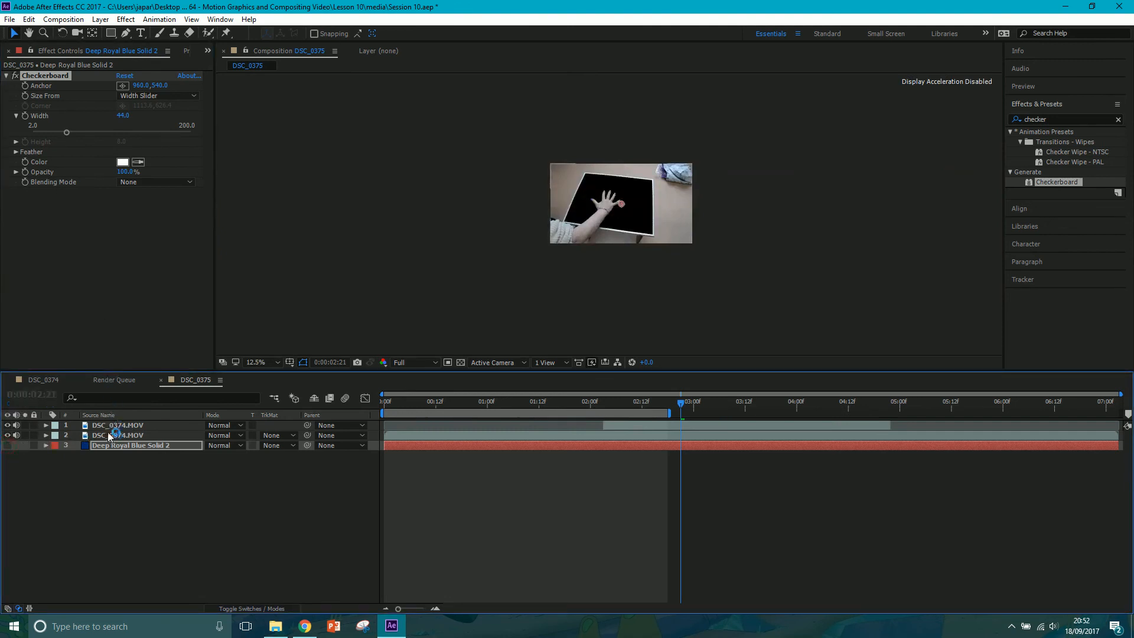
key(period)
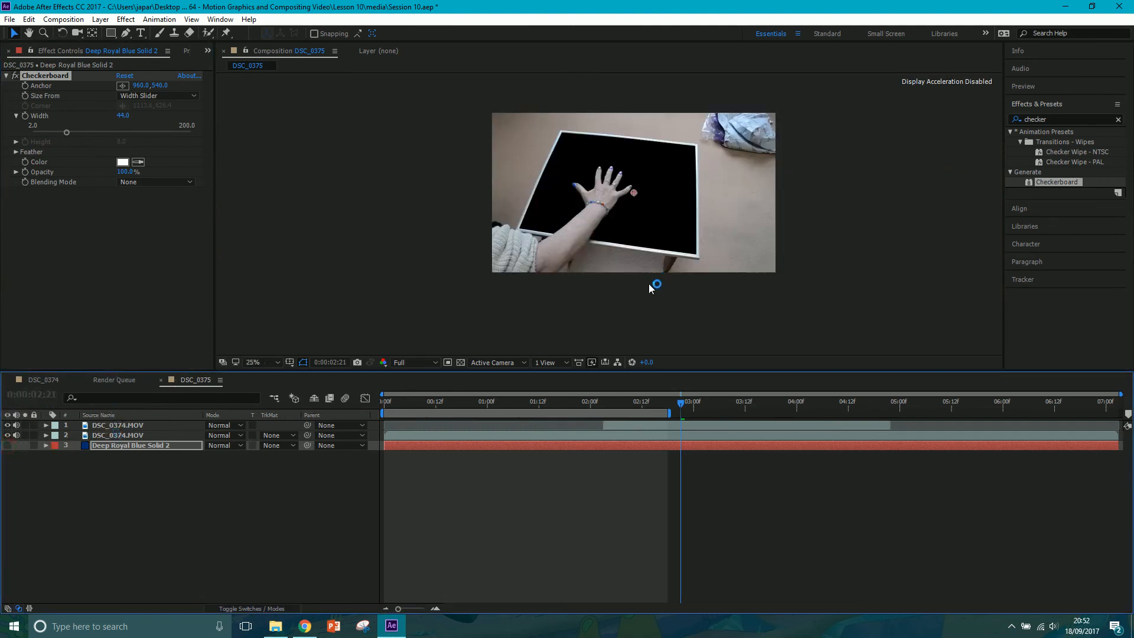
click(1011, 626)
click(1034, 604)
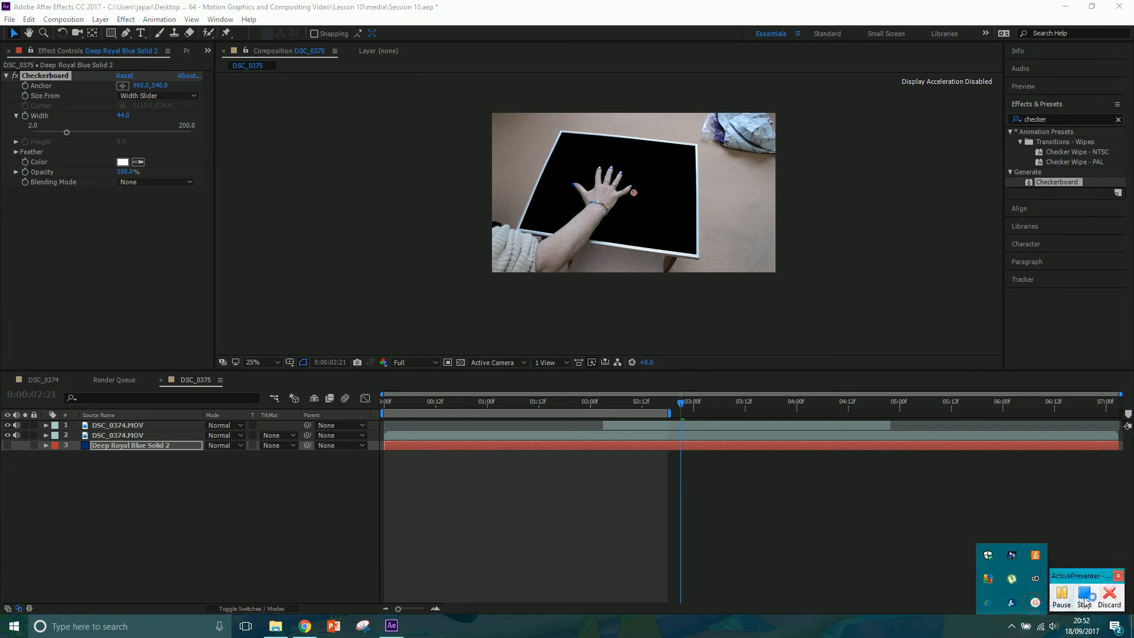